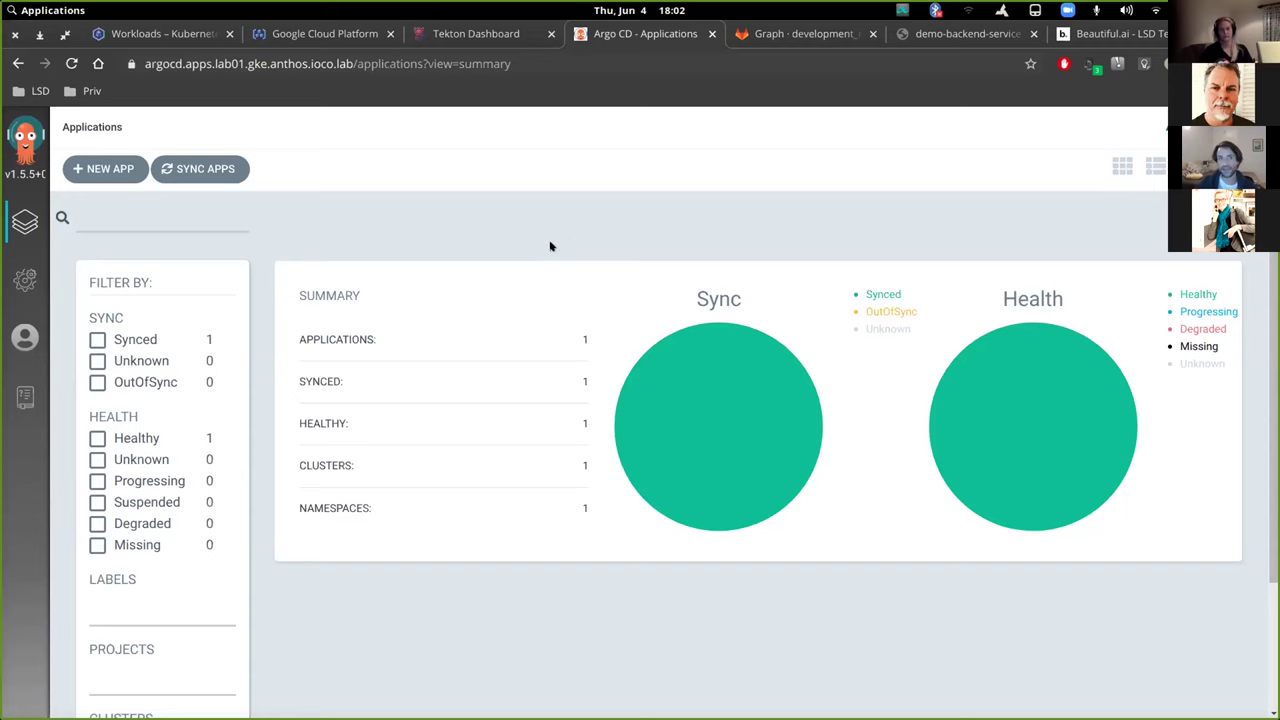
# - Review the Kubernetes Engine workloads in Google Cloud and show the Argo CD applications as tiles
pyautogui.hotkey('ctrl', '4')
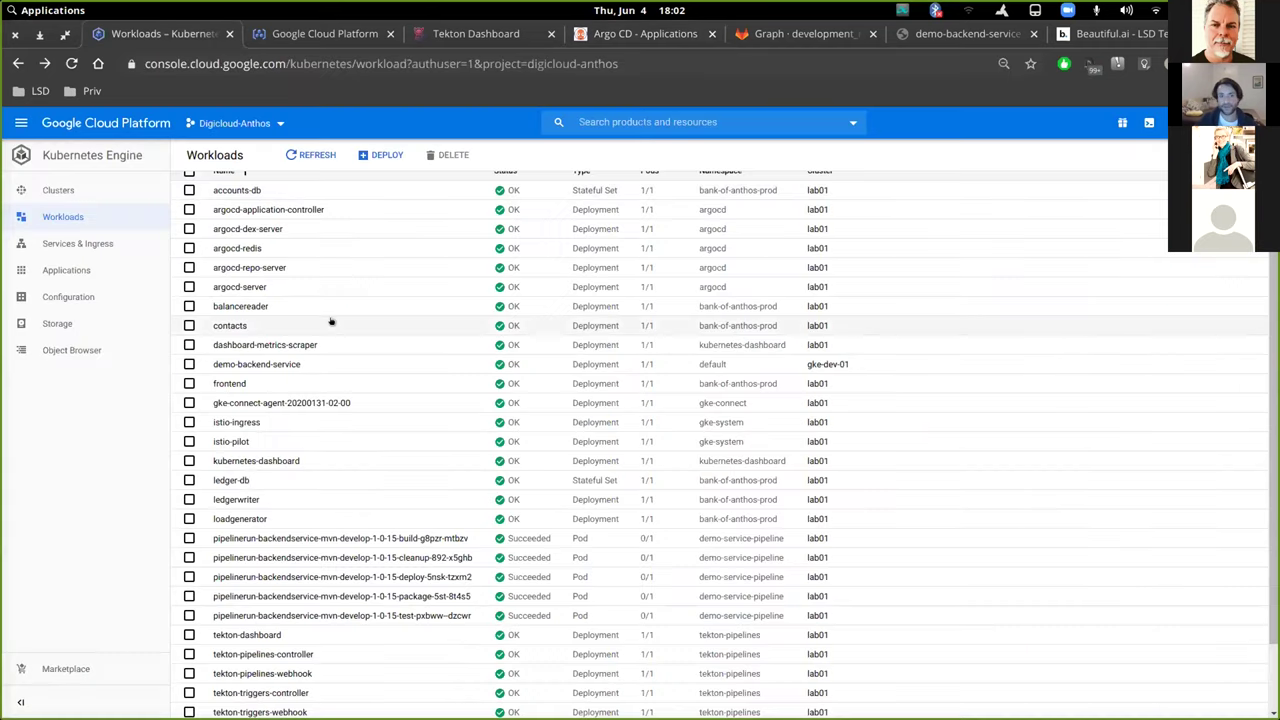
pyautogui.scroll(2, 331, 321)
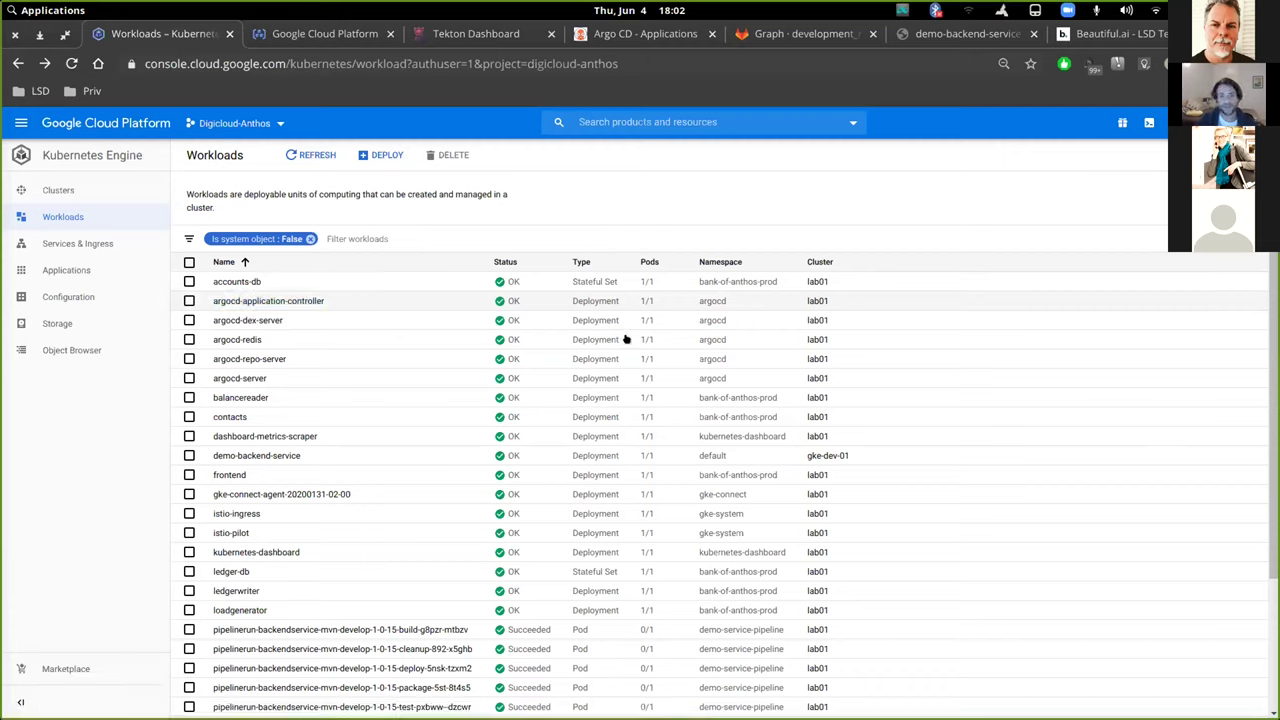
pyautogui.click(578, 40)
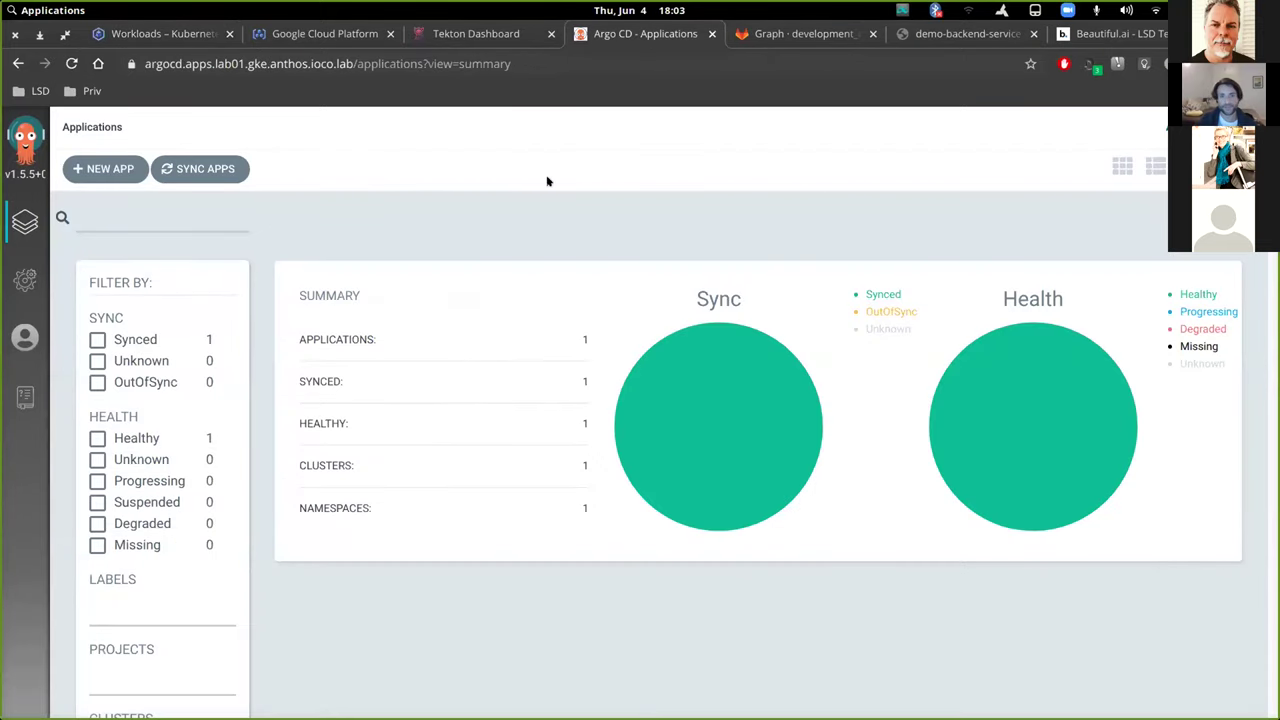
pyautogui.click(1120, 165)
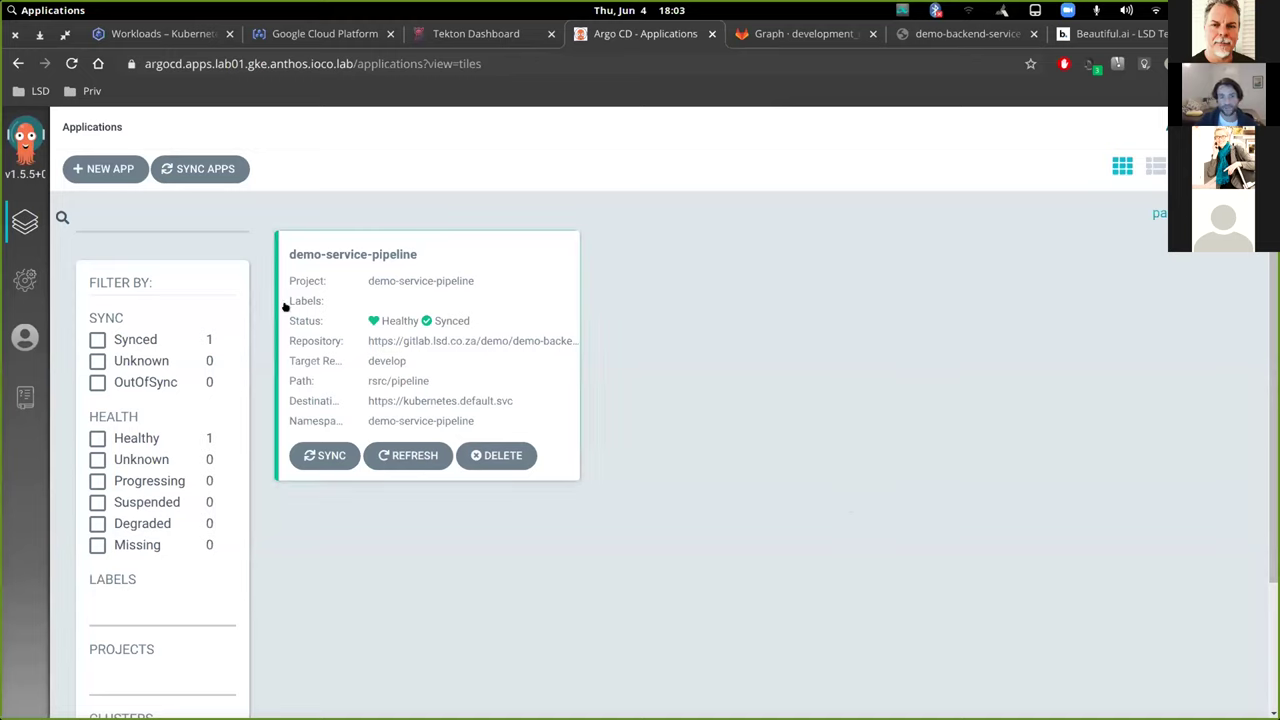
# - Switch to Visual Studio Code, show the project files, review the code in BackendDemoInfo.java and close that file
pyautogui.hotkey('alt', 'Tab')
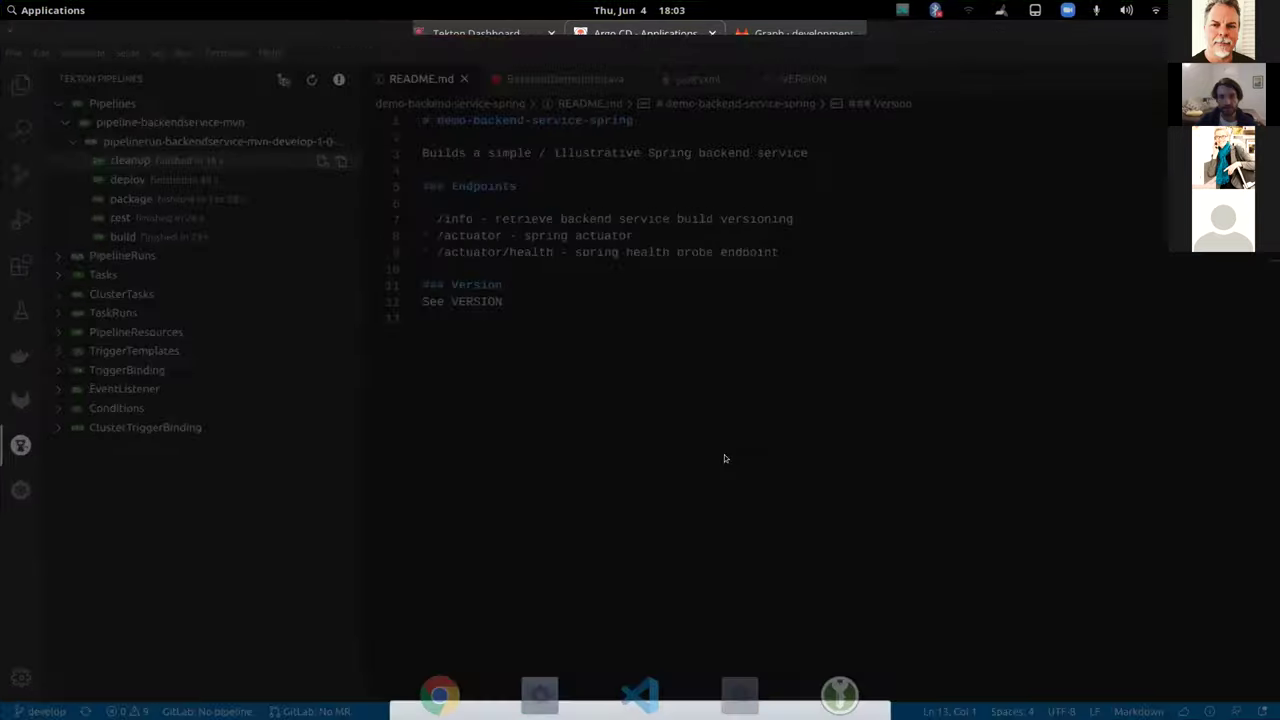
pyautogui.hotkey('alt', 'Tab')
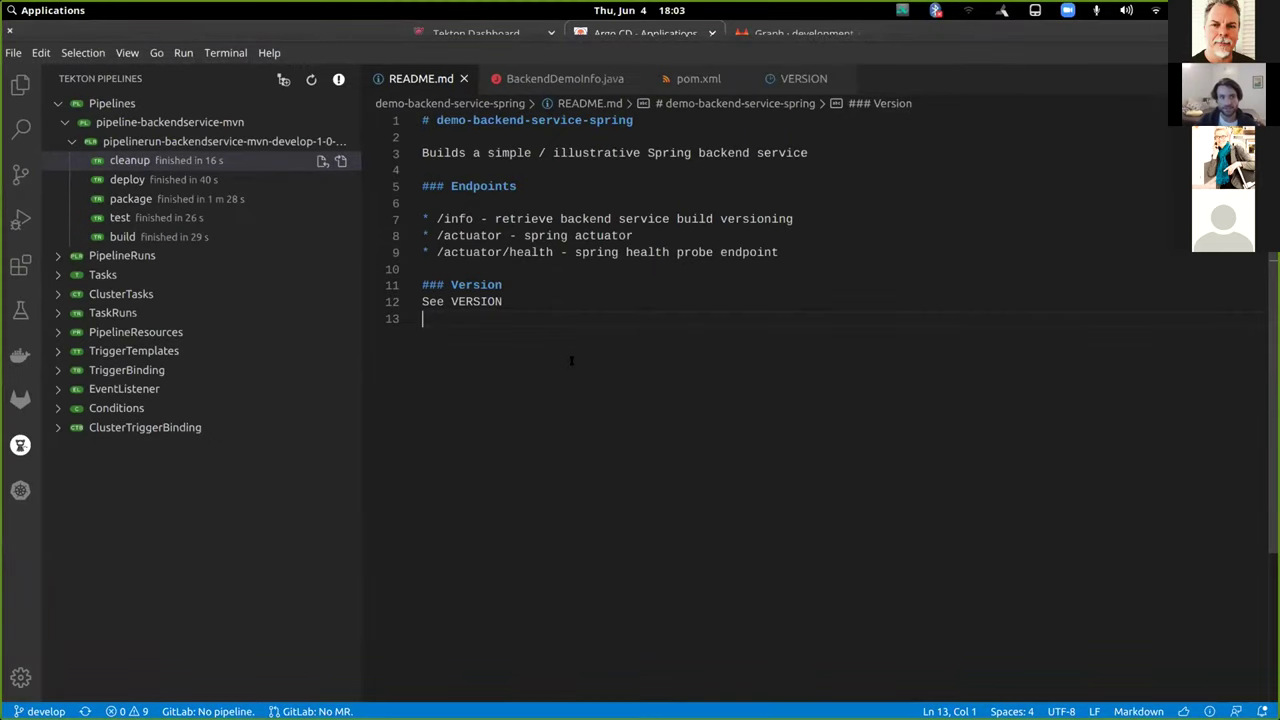
pyautogui.hotkey('ctrl', 'shift', 'e')
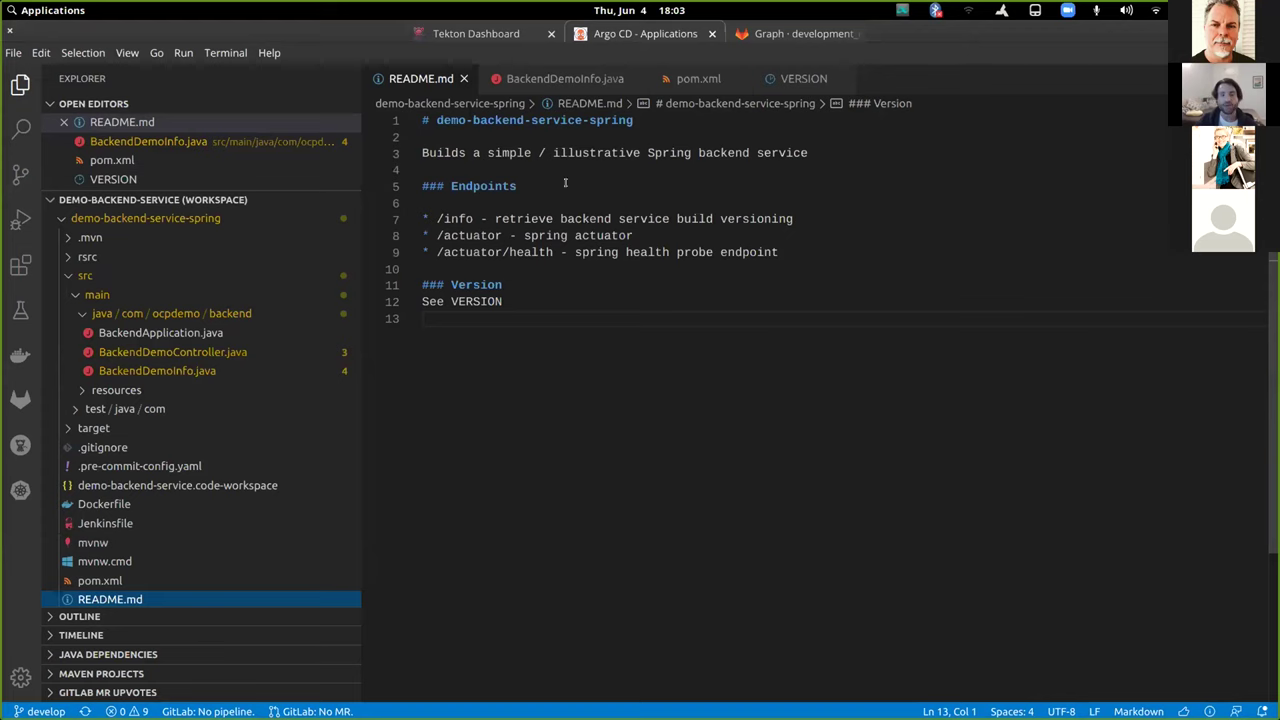
pyautogui.hotkey('ctrl', 'Tab')
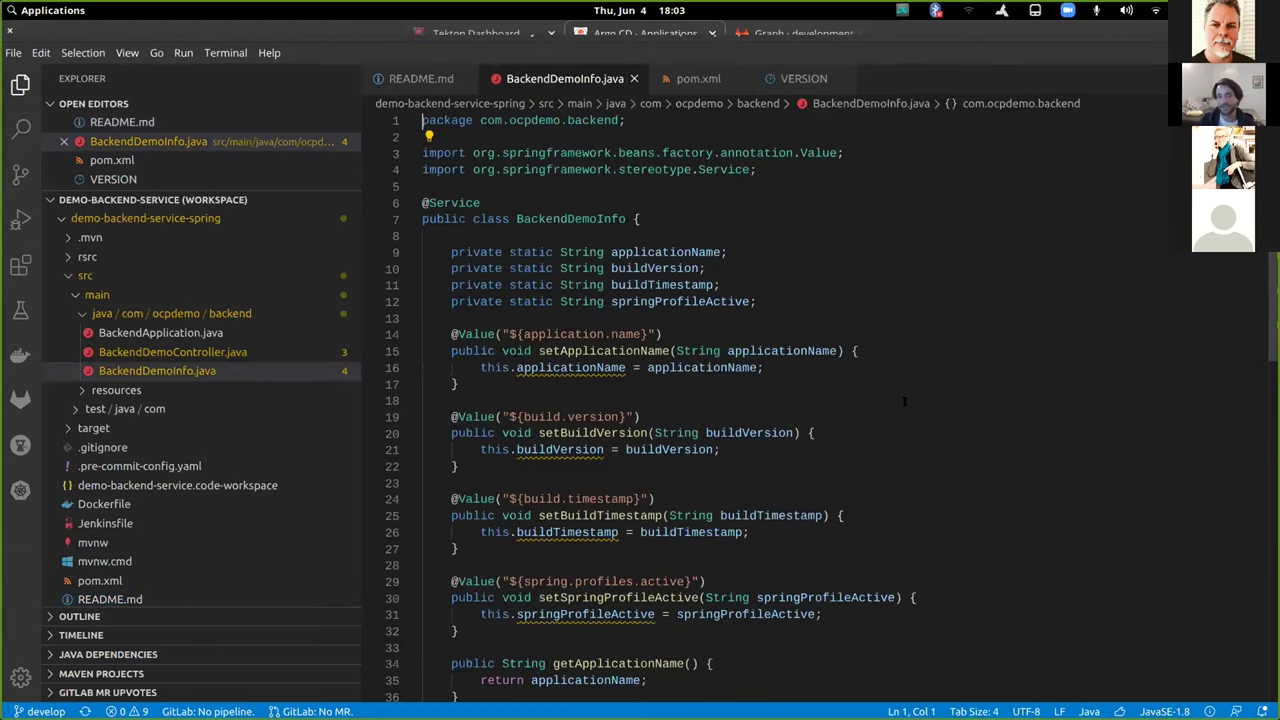
pyautogui.scroll(-5, 904, 405)
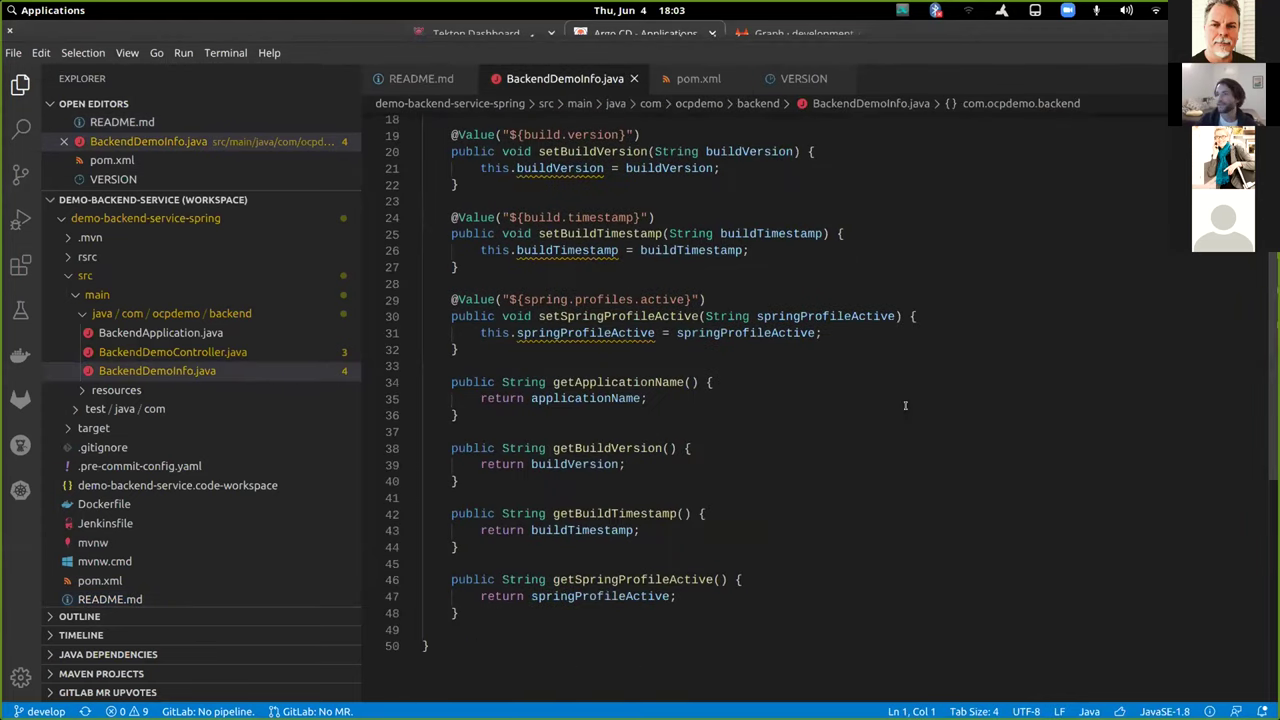
pyautogui.scroll(1, 905, 405)
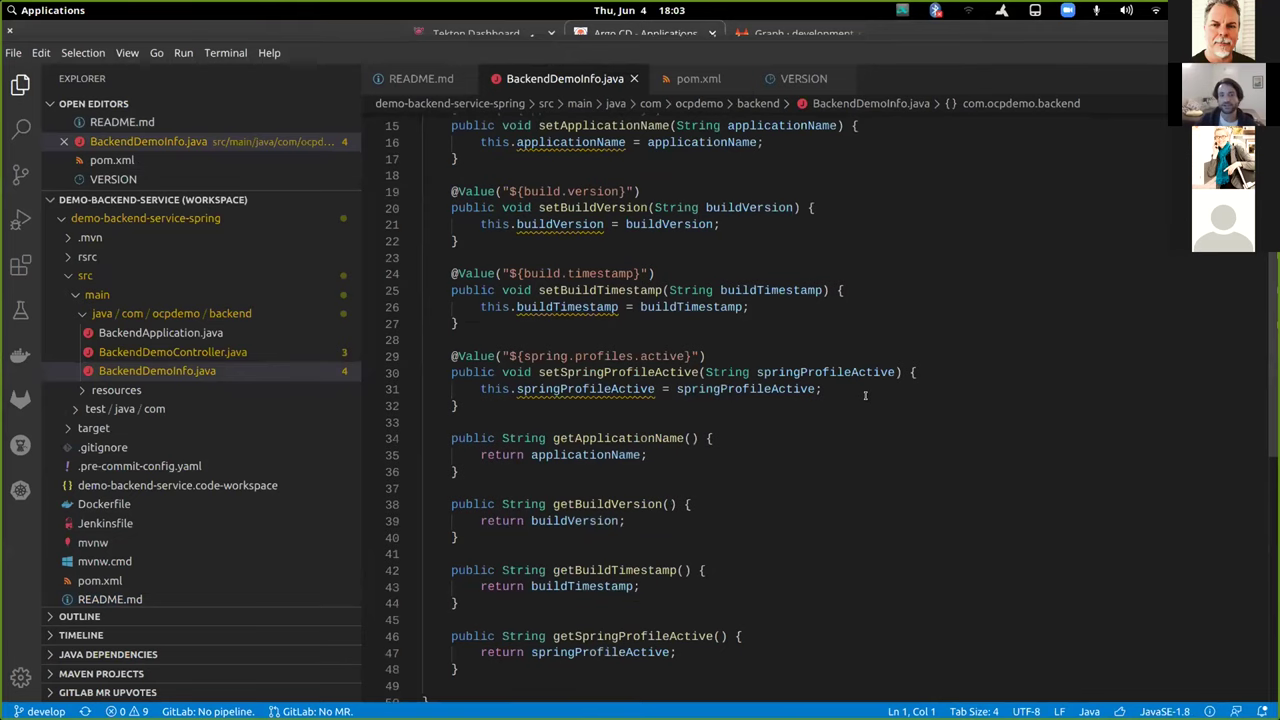
pyautogui.scroll(4, 865, 395)
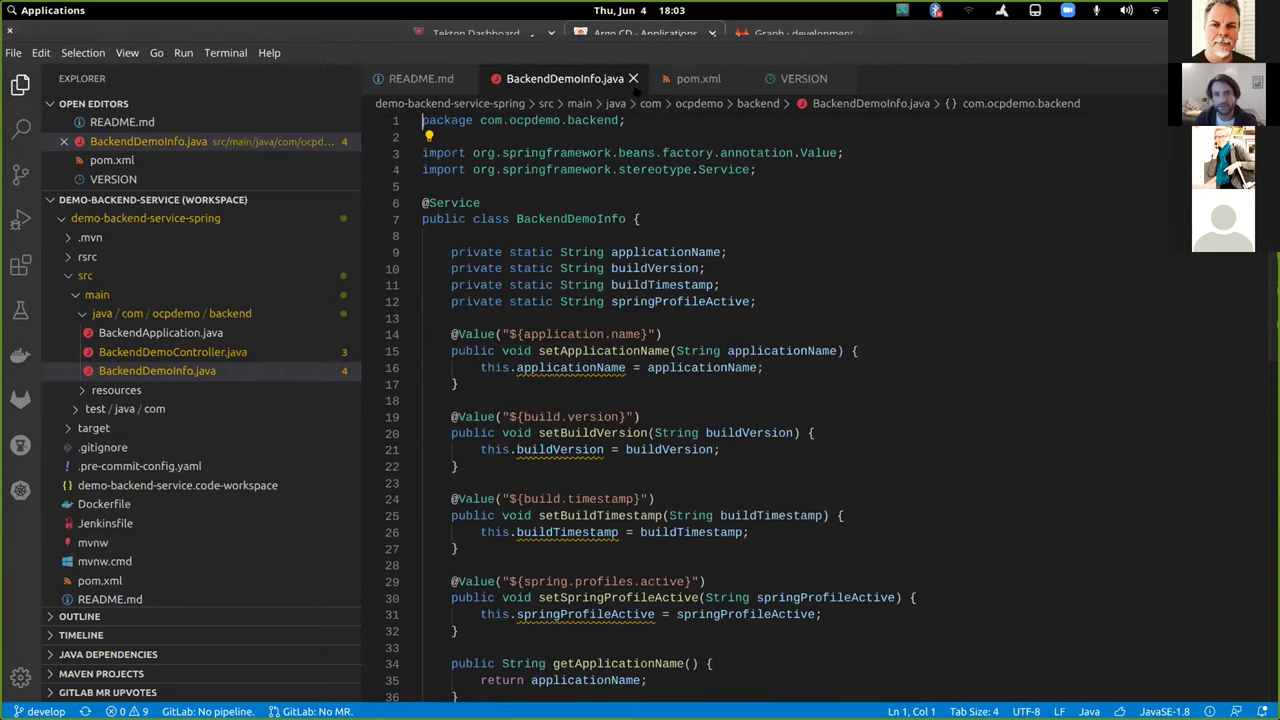
pyautogui.click(634, 79)
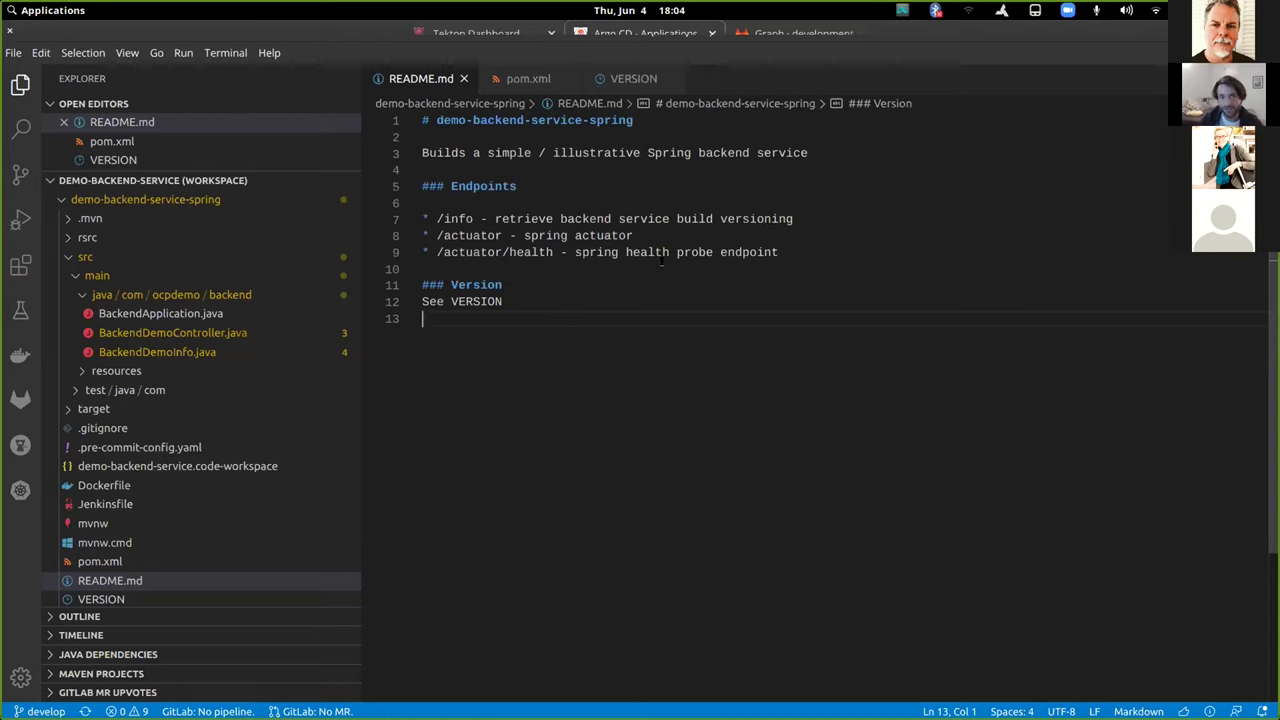
# - Open the integrated terminal and run the rsrc/helpers/build-local-image.sh script recalled from the command history
pyautogui.hotkey('ctrl', '`')
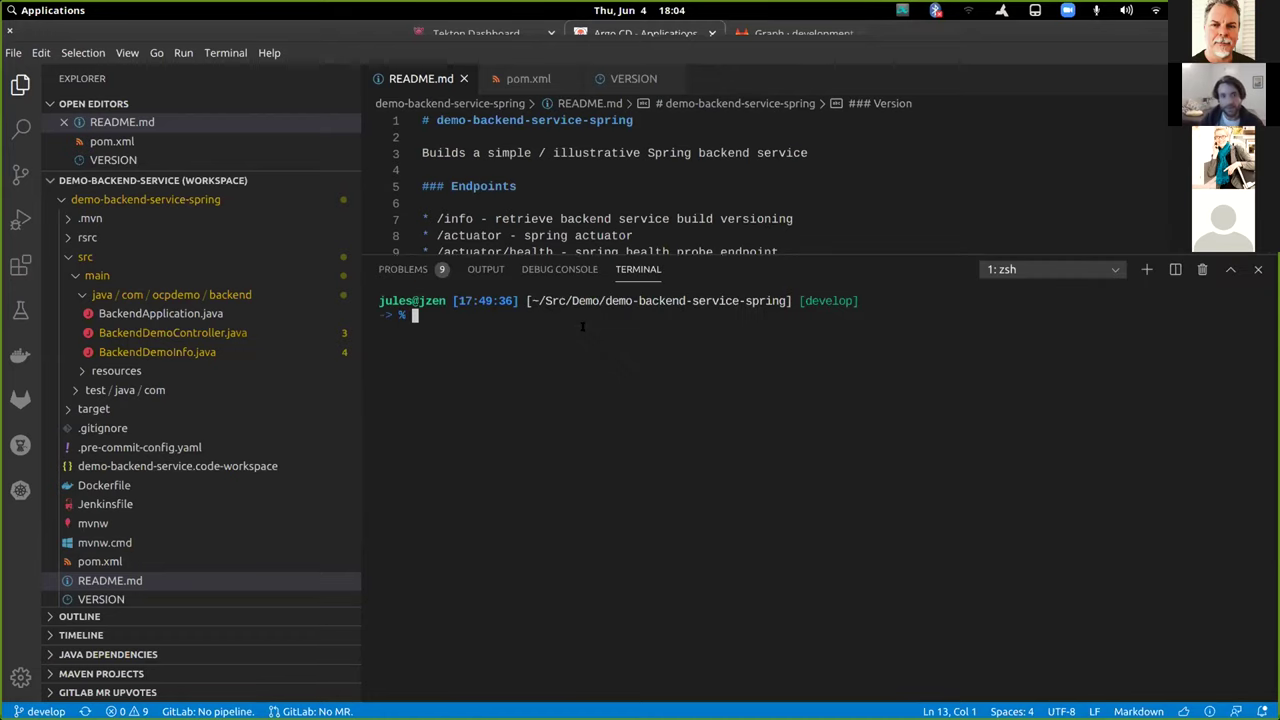
pyautogui.hotkey('ctrl', 'r')
pyautogui.write('local')
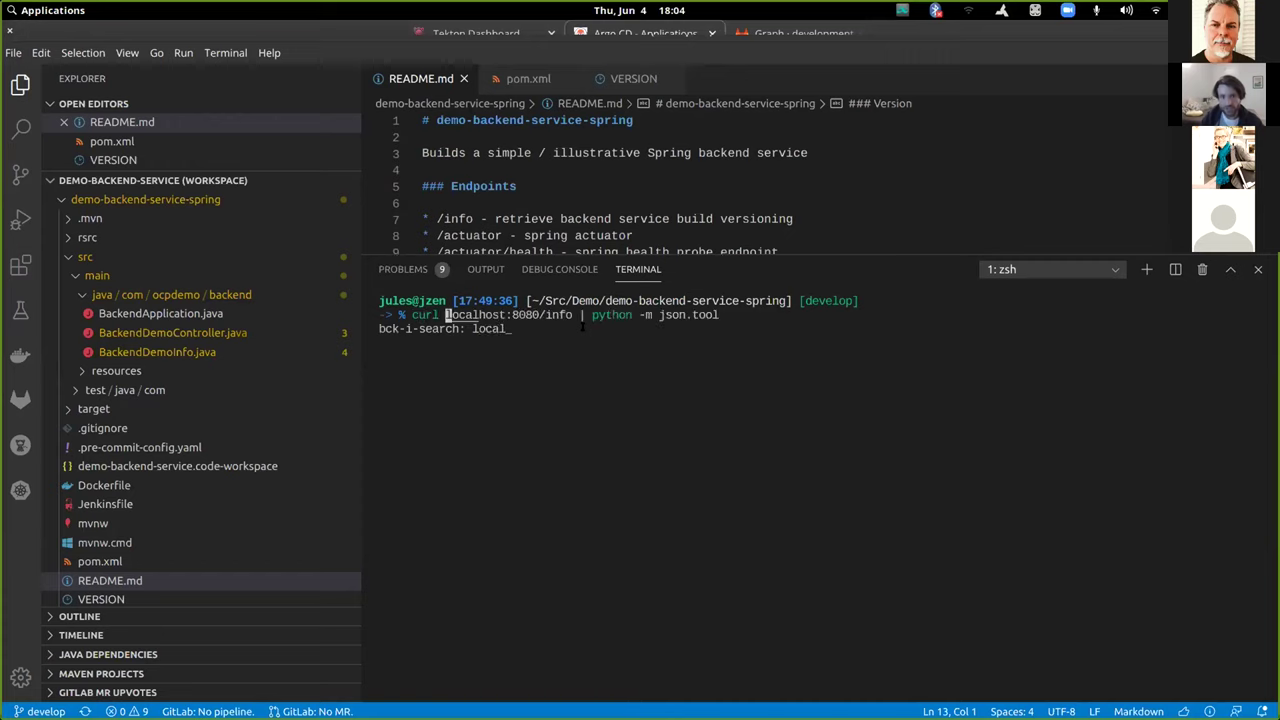
pyautogui.hotkey('ctrl', 'g')
pyautogui.hotkey('ctrl', 'r')
pyautogui.write('b')
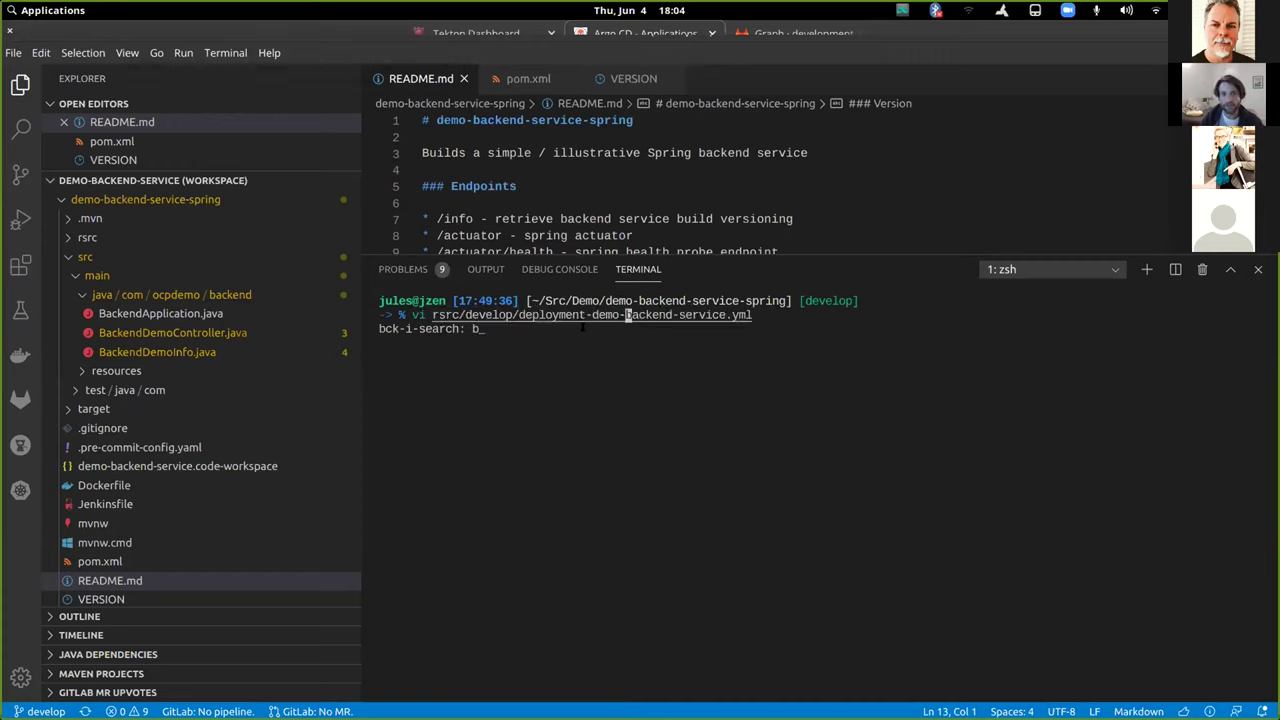
pyautogui.write('uild-')
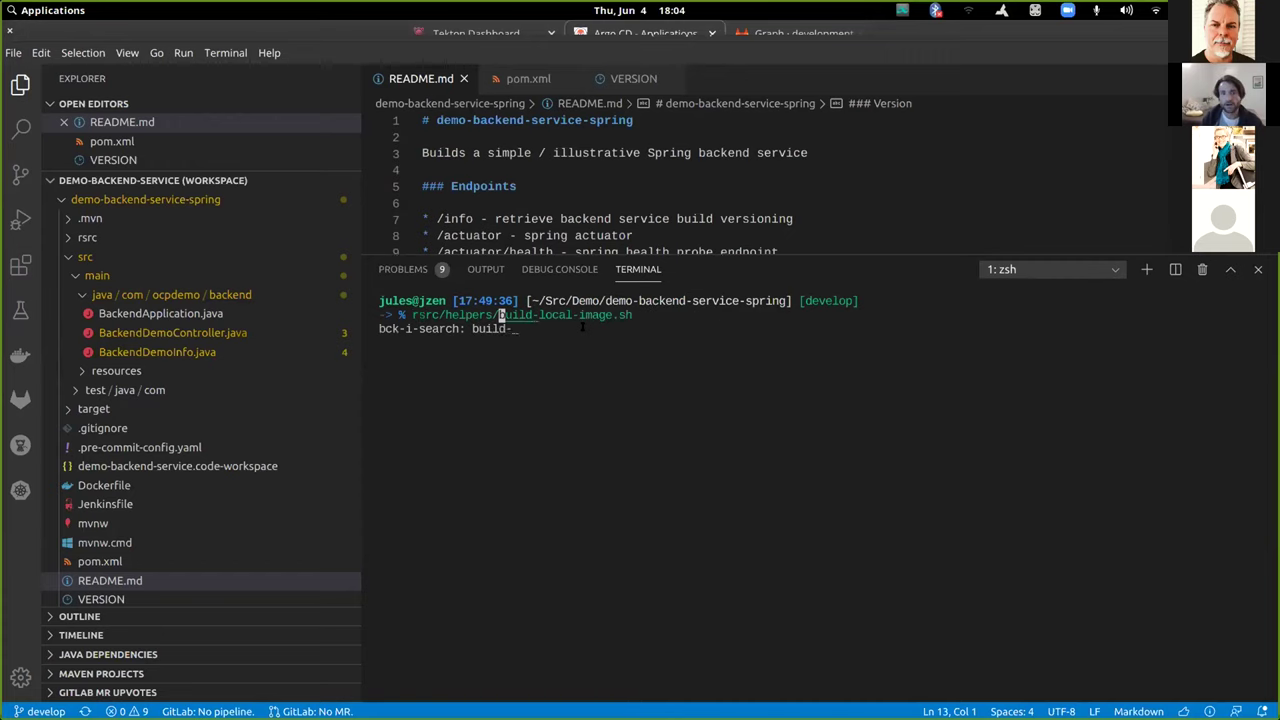
pyautogui.press('Right')
pyautogui.press('Right')
pyautogui.press('Right')
pyautogui.press('Right')
pyautogui.press('Right')
pyautogui.press('Right')
pyautogui.press('Right')
pyautogui.press('Right')
pyautogui.press('Right')
pyautogui.press('Right')
pyautogui.press('Right')
pyautogui.press('Right')
pyautogui.press('Right')
pyautogui.press('Right')
pyautogui.press('Right')
pyautogui.press('Right')
pyautogui.press('Right')
pyautogui.press('Right')
pyautogui.press('Right')
pyautogui.press('Right')
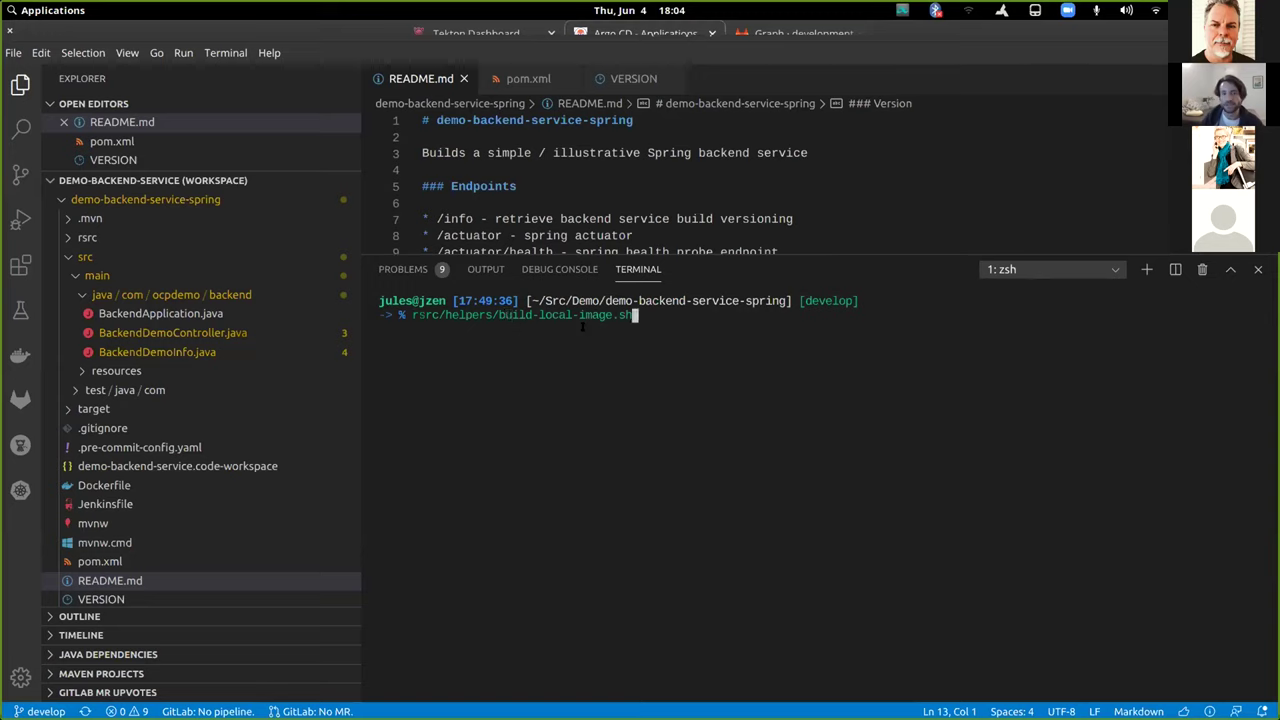
pyautogui.press('Return')
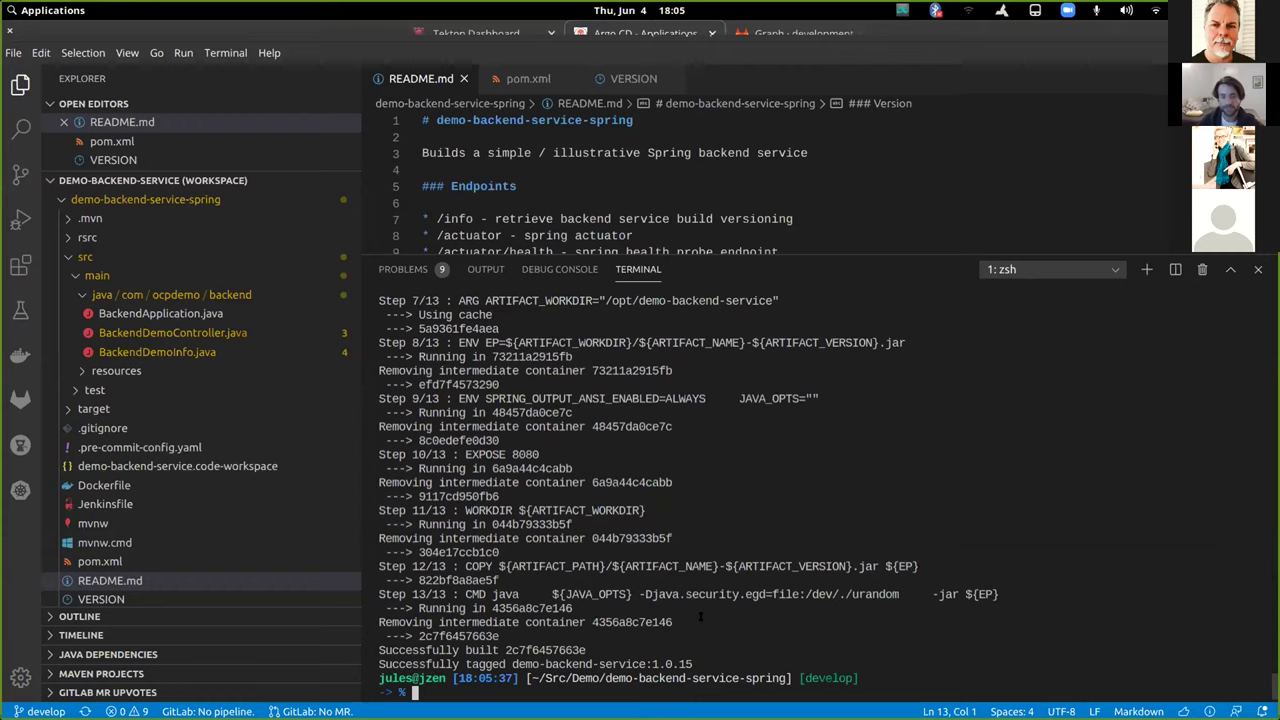
# - Start the built image with docker run -it -p 8080:8080 demo-backend-service:1.0.15 and check the startup output
pyautogui.moveTo(580, 650); pyautogui.dragTo(512, 664)
pyautogui.click(700, 663)
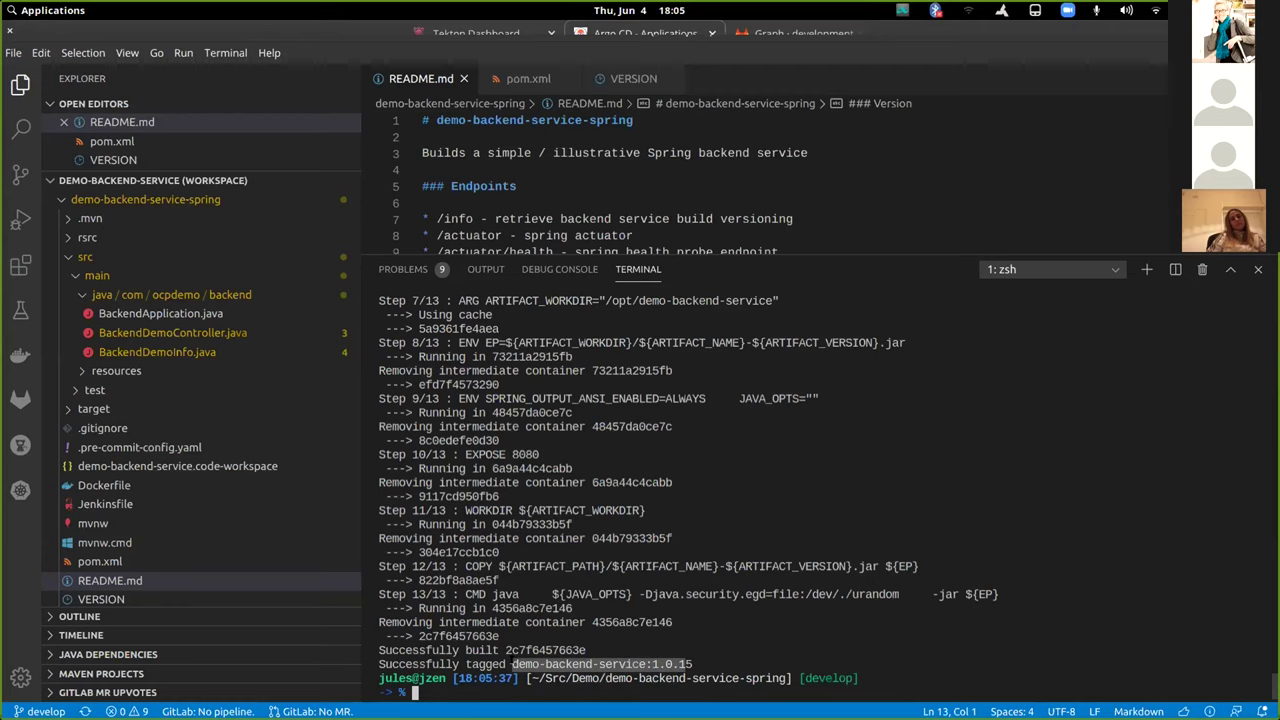
pyautogui.hotkey('ctrl', 'r')
pyautogui.write('run')
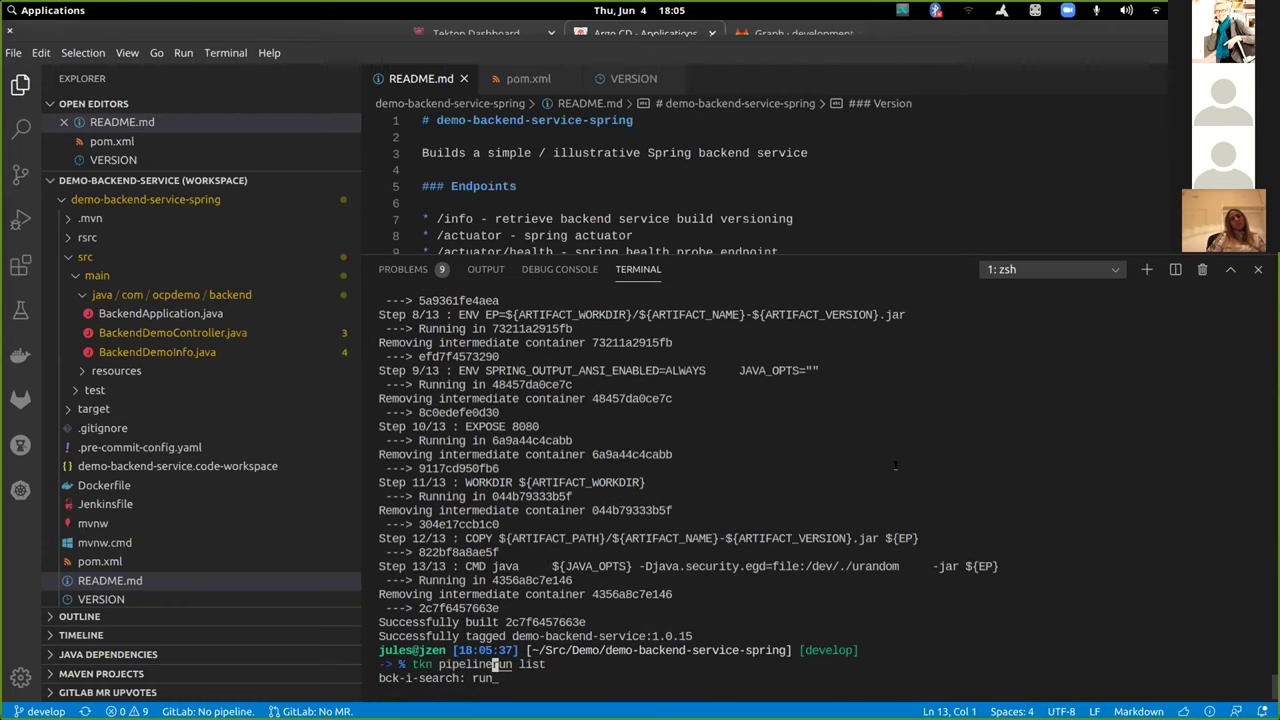
pyautogui.write(' -it')
pyautogui.hotkey('ctrl', 'p')
pyautogui.press('Escape')
pyautogui.press('End')
pyautogui.press('BackSpace')
pyautogui.write('5')
pyautogui.press('Return')
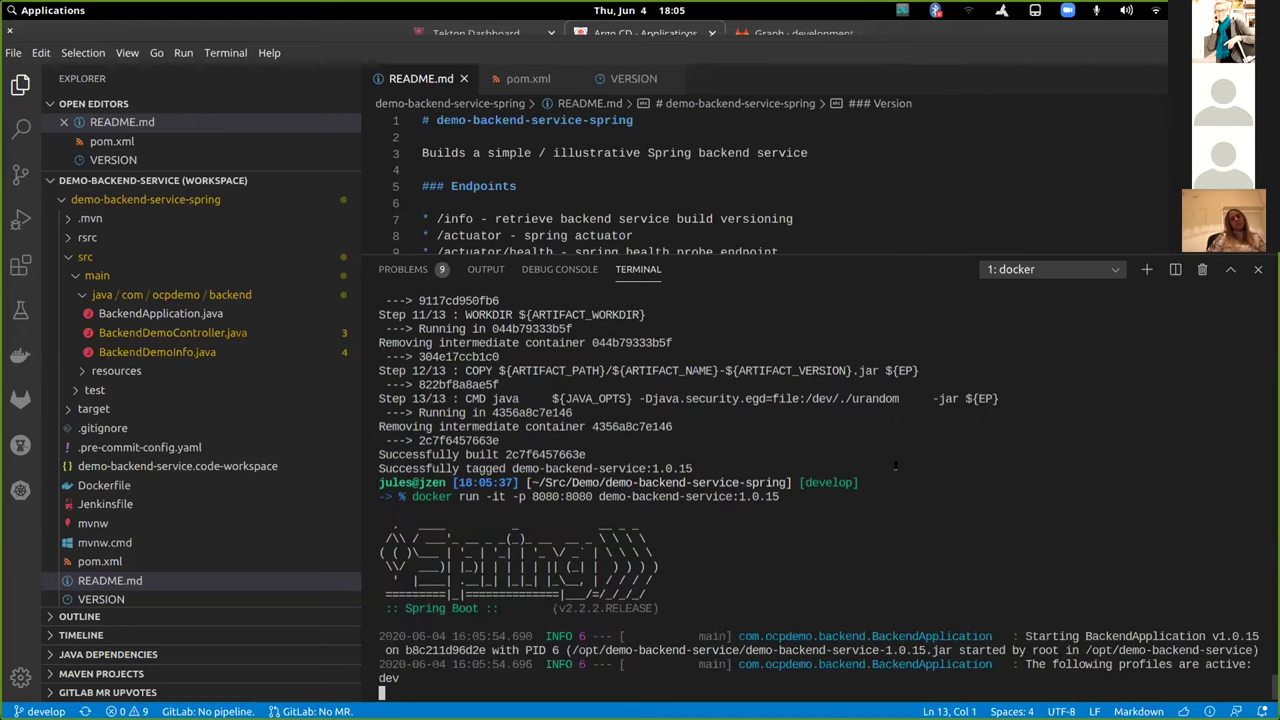
pyautogui.scroll(5, 895, 465)
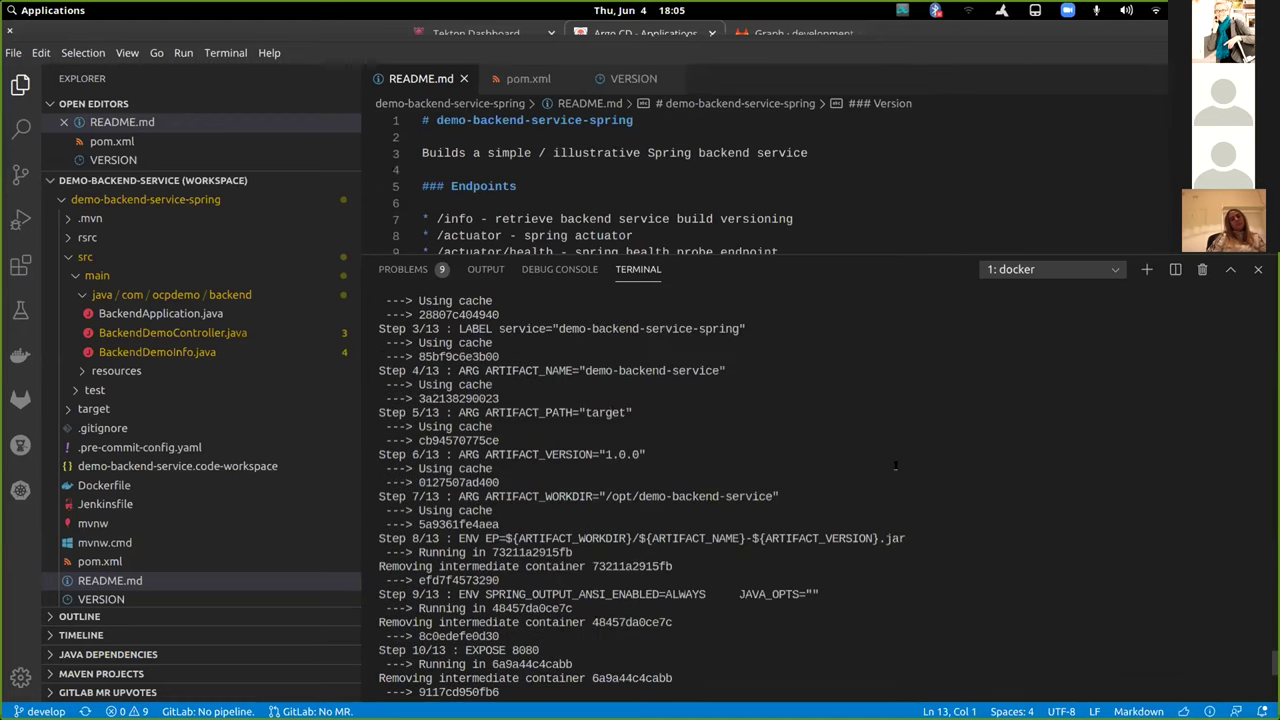
pyautogui.scroll(-10, 895, 465)
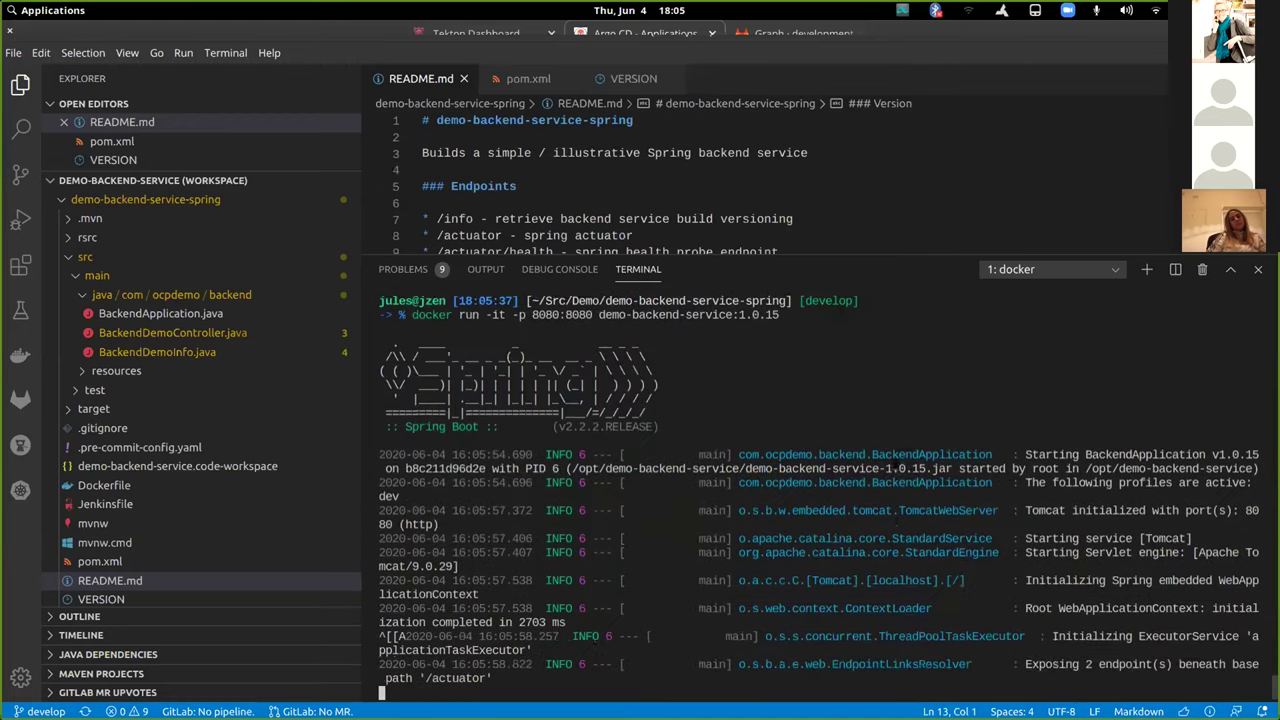
# - In the second terminal, run curl localhost:8080/info | python -m json.tool and examine the returned build version and timestamp
pyautogui.hotkey('ctrl', 'c')
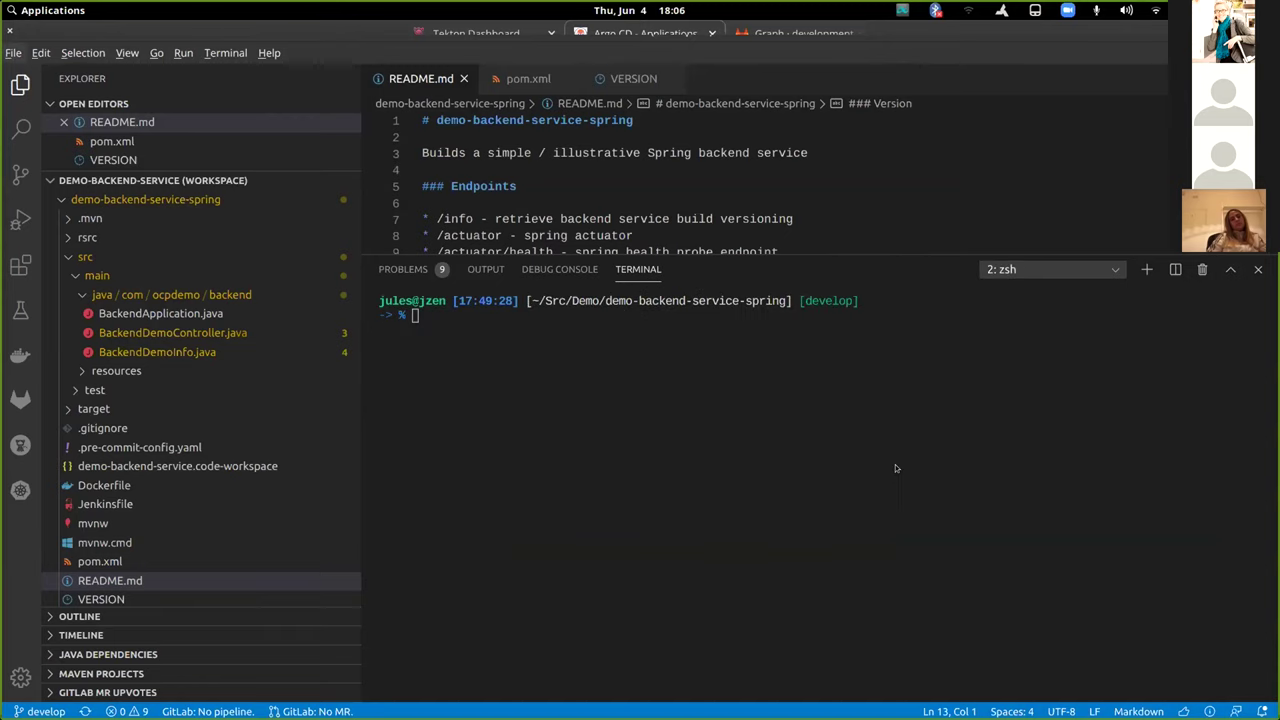
pyautogui.hotkey('ctrl', 'r')
pyautogui.click(895, 465)
pyautogui.hotkey('ctrl', 'r')
pyautogui.write('cu')
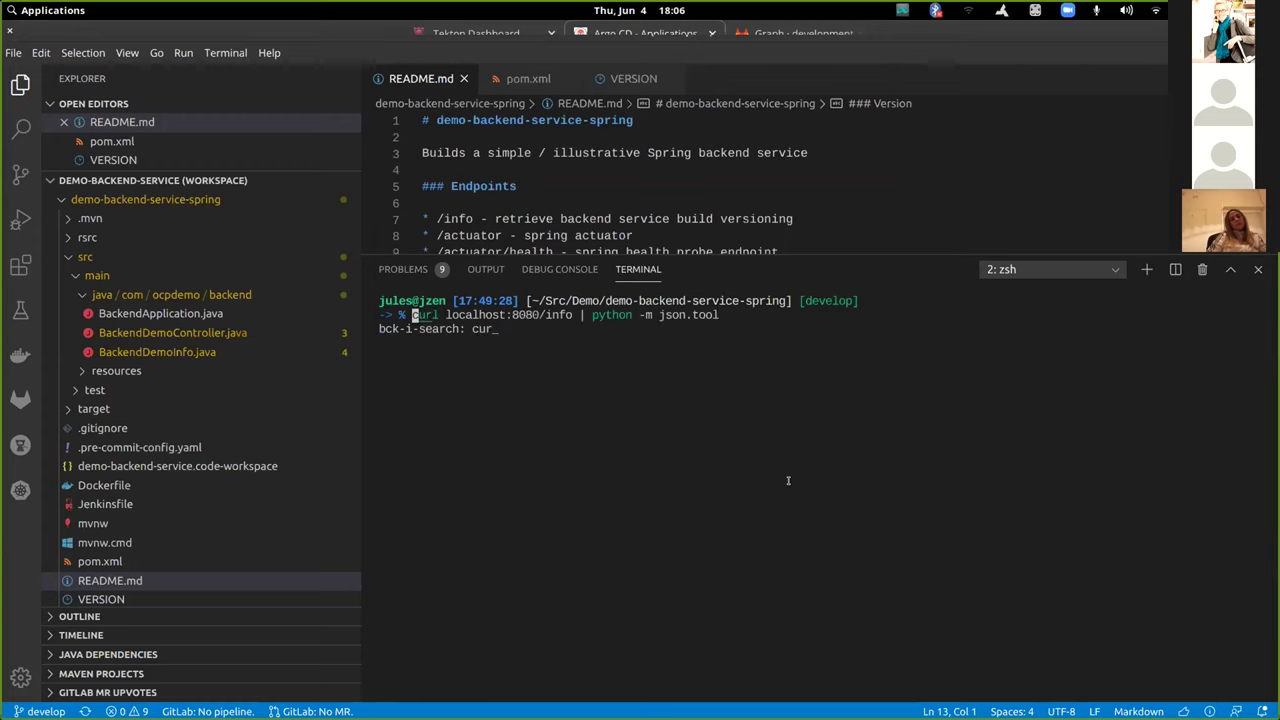
pyautogui.press('Return')
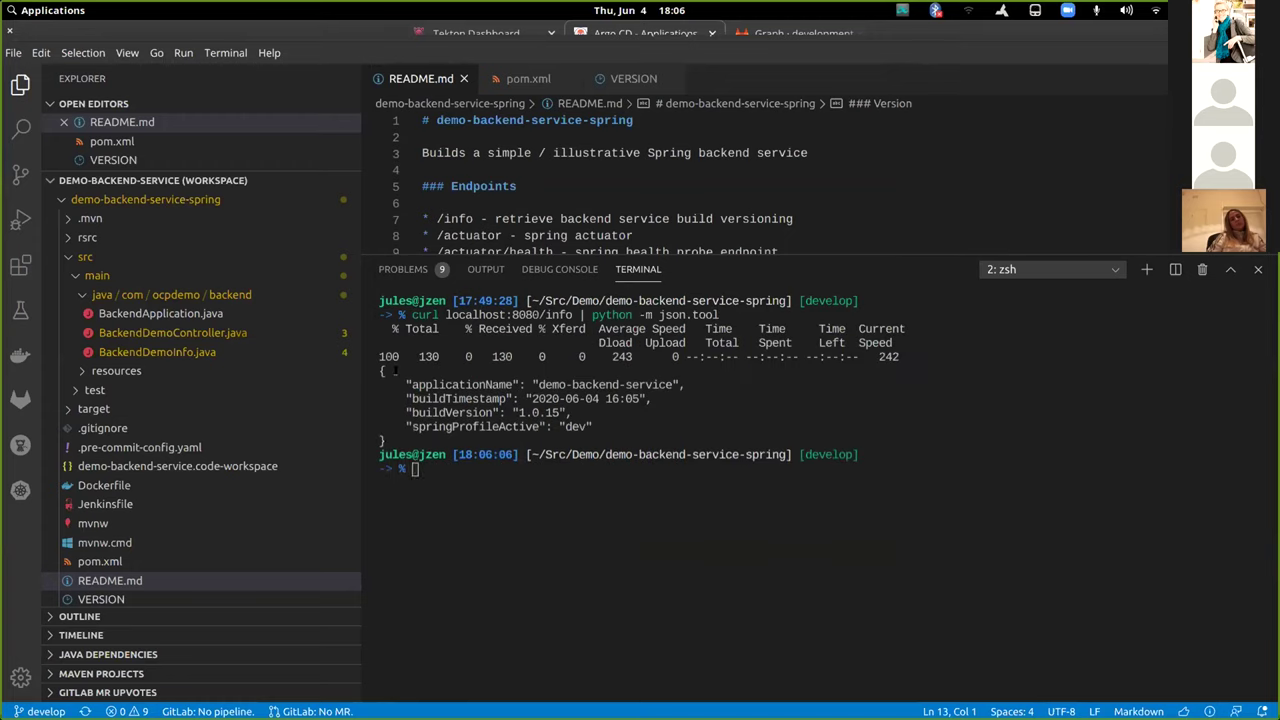
pyautogui.moveTo(372, 372); pyautogui.dragTo(600, 430)
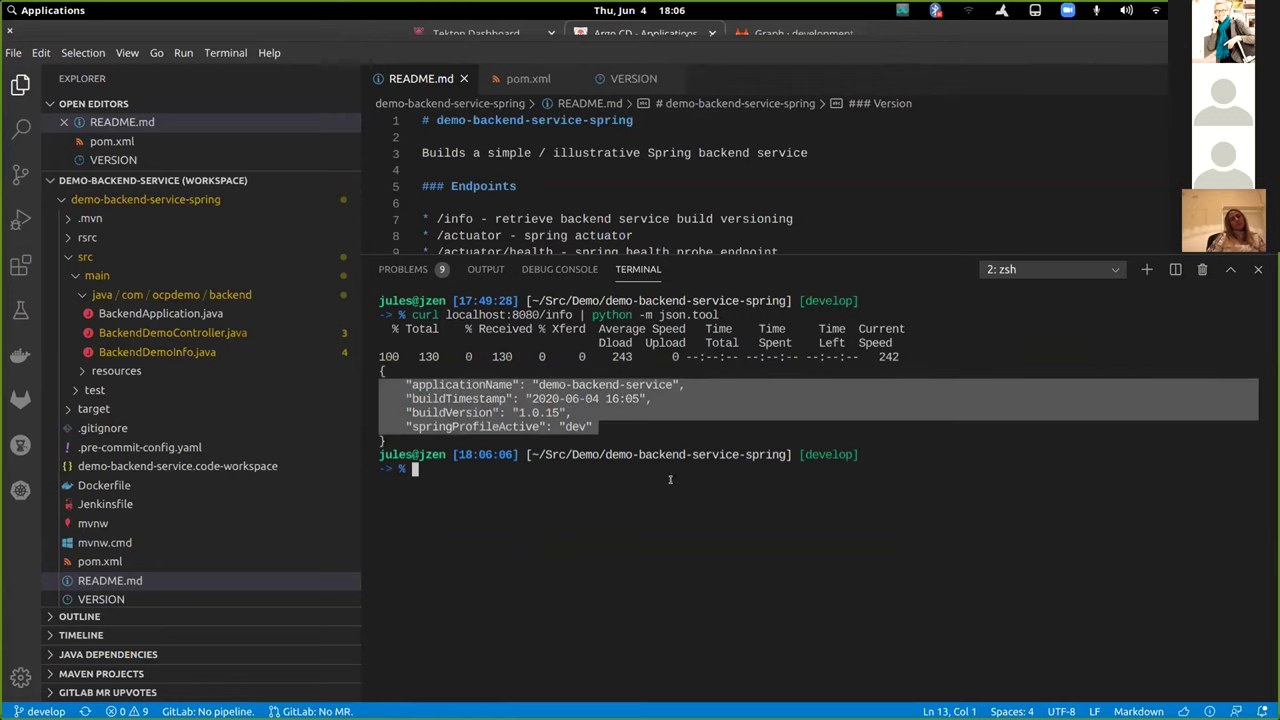
pyautogui.doubleClick(538, 412)
pyautogui.doubleClick(566, 398)
pyautogui.click(566, 398)
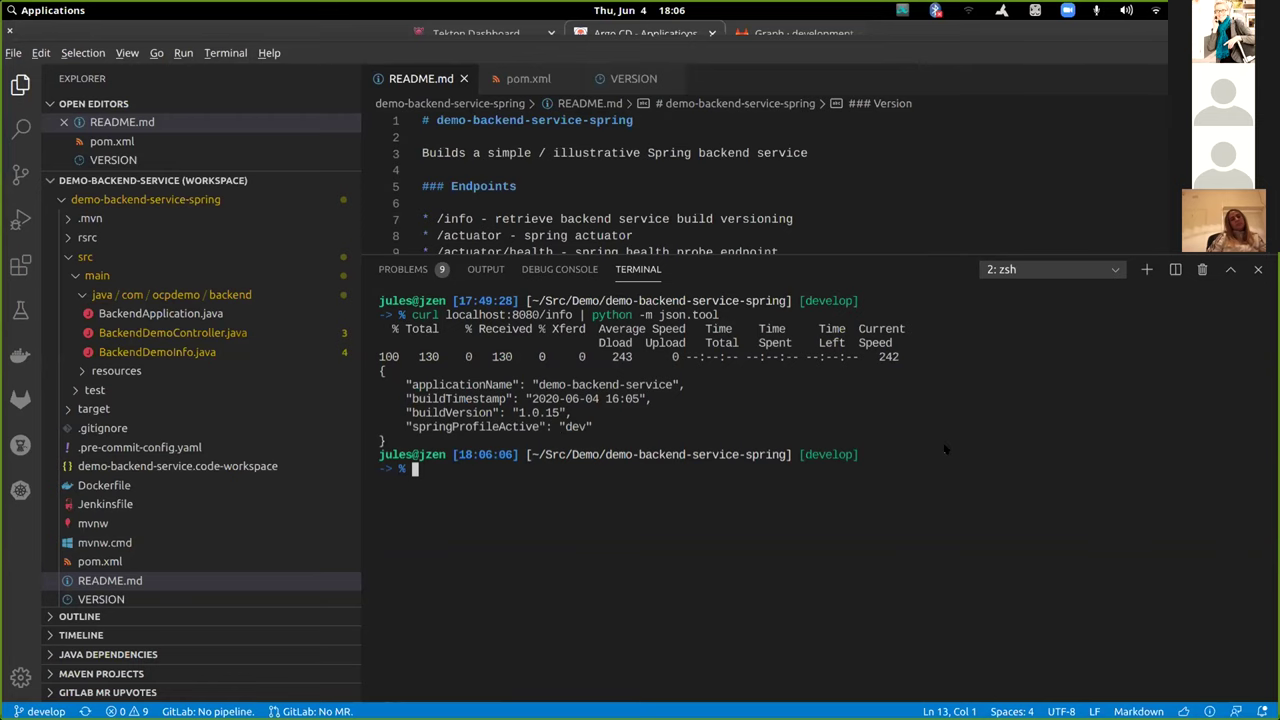
# - Return to the first terminal, stop the running Docker container and hide the terminal
pyautogui.hotkey('ctrl', 'pageup')
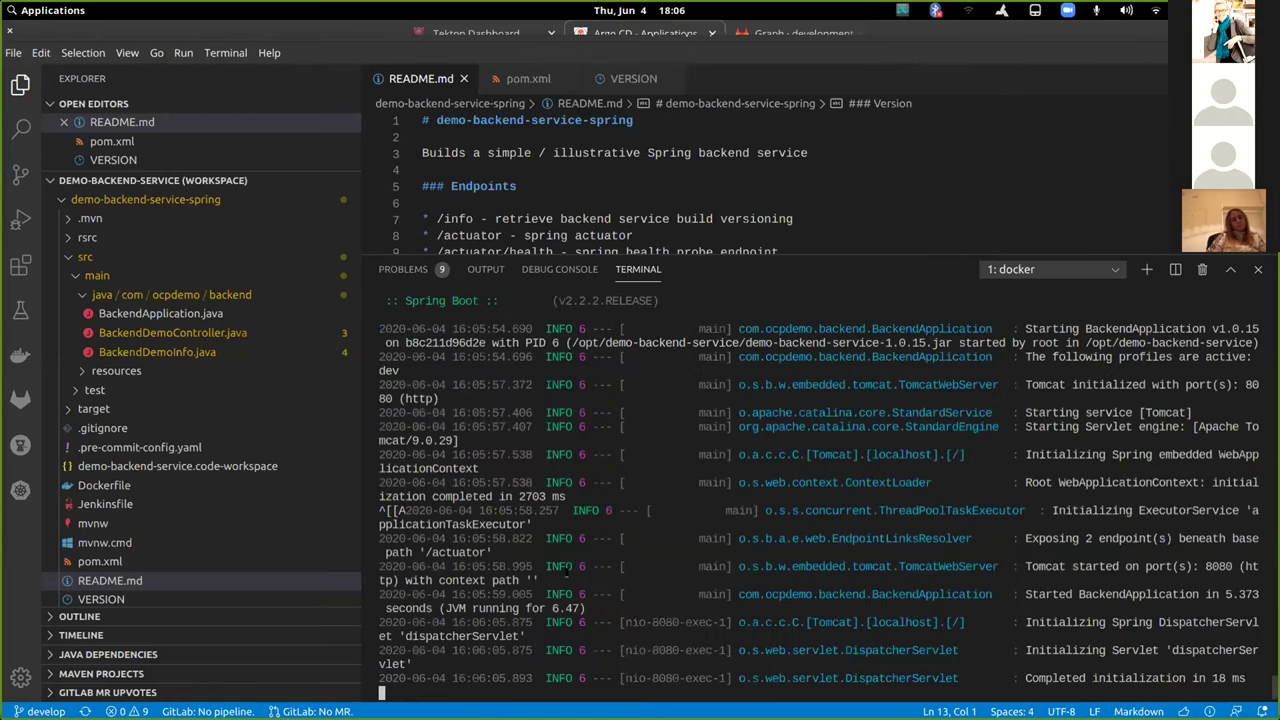
pyautogui.hotkey('ctrl', 'c')
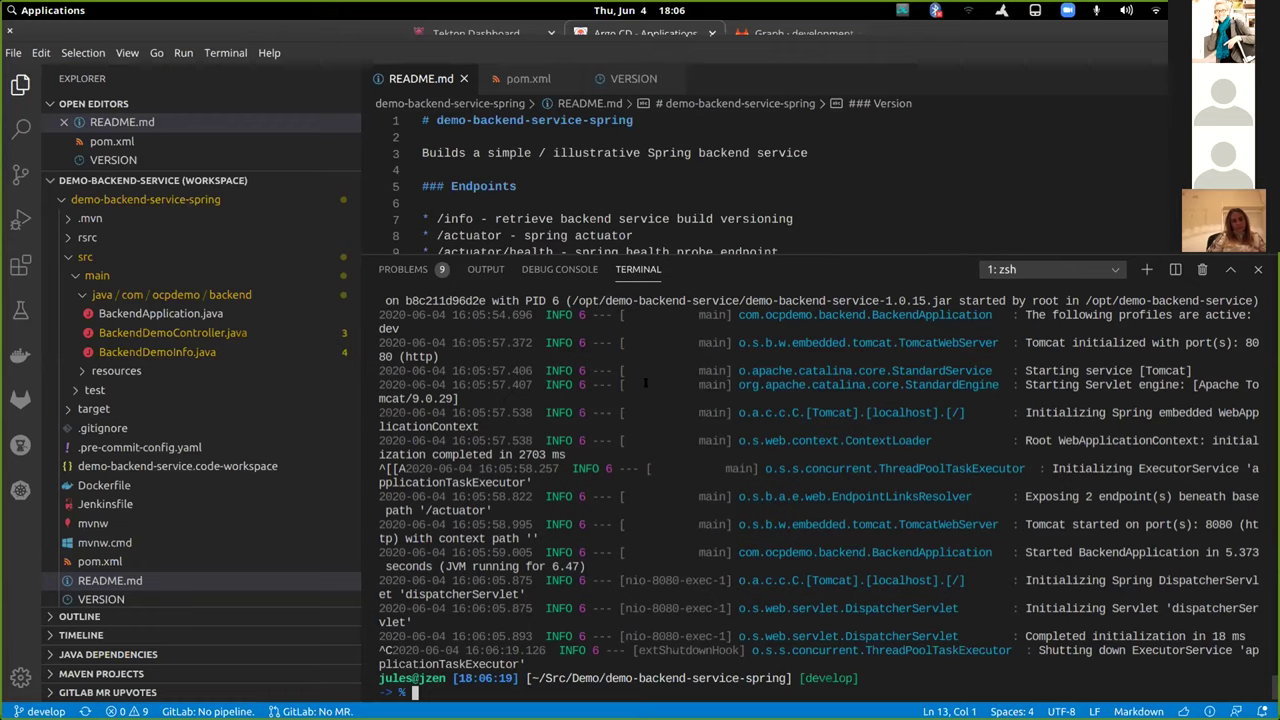
pyautogui.hotkey('ctrl', '`')
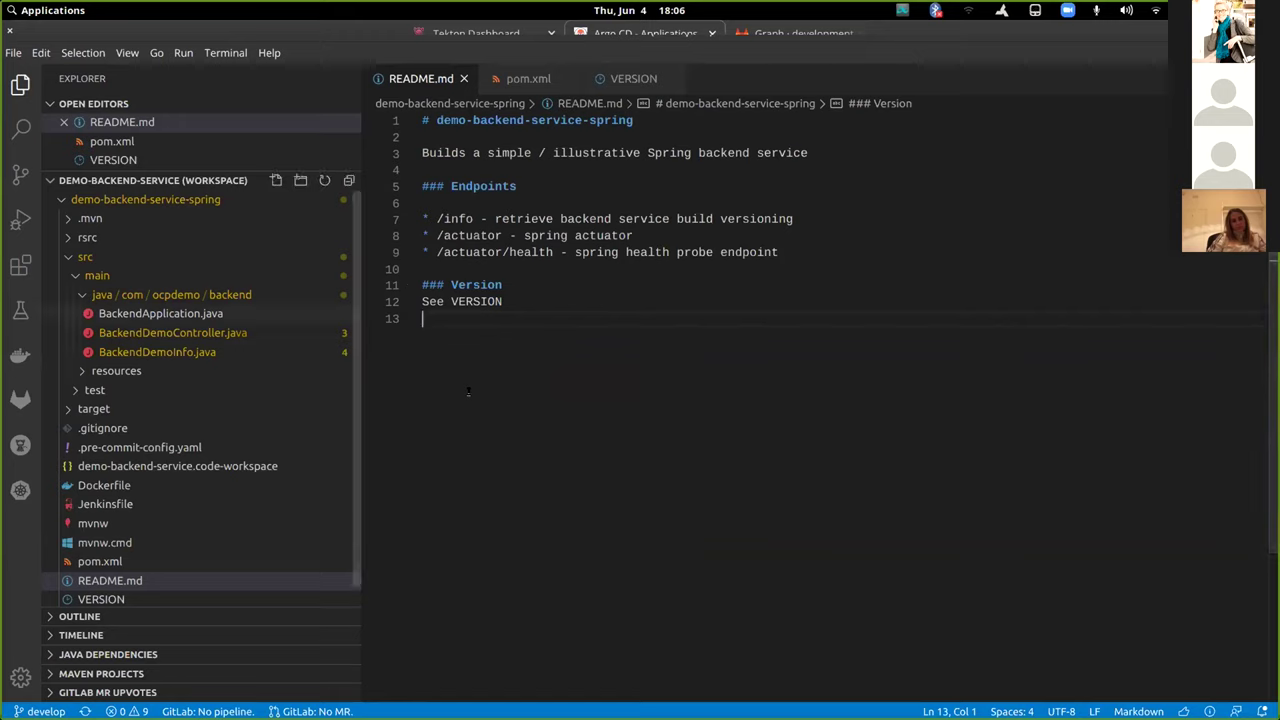
# - Collapse the src folder and expand rsrc/develop in the project tree to view its deployment manifests
pyautogui.click(85, 257)
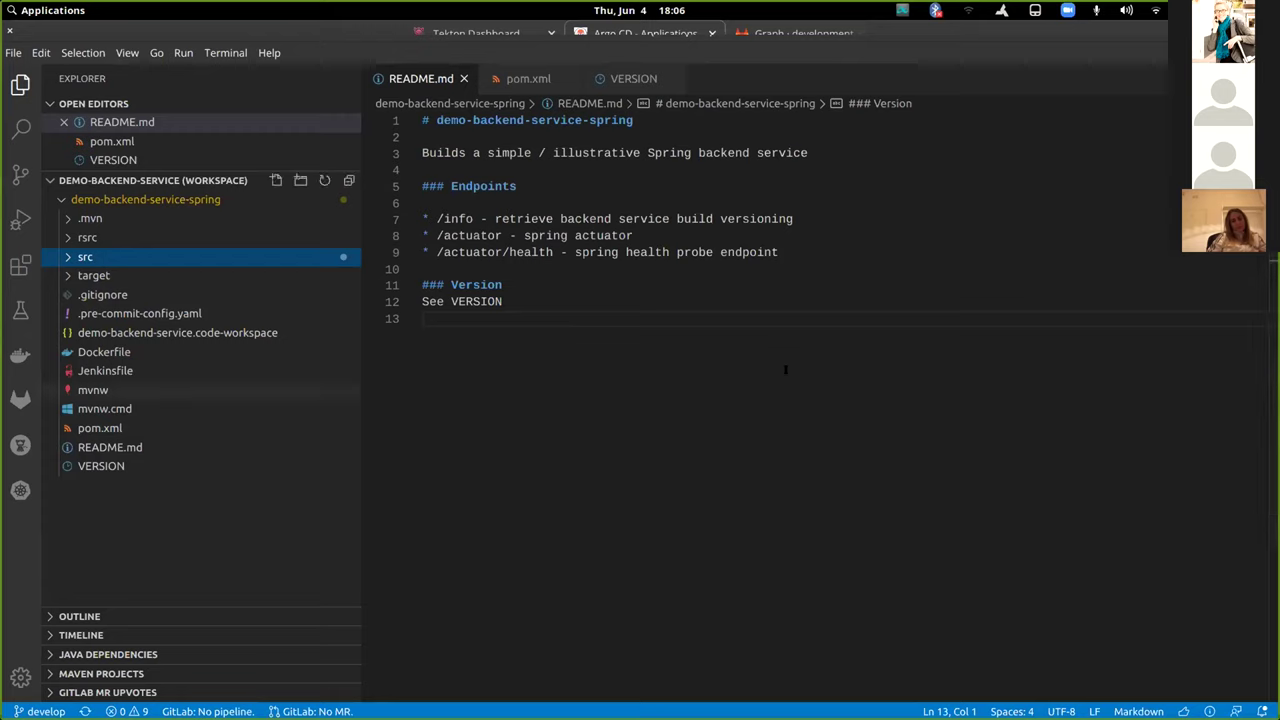
pyautogui.click(66, 238)
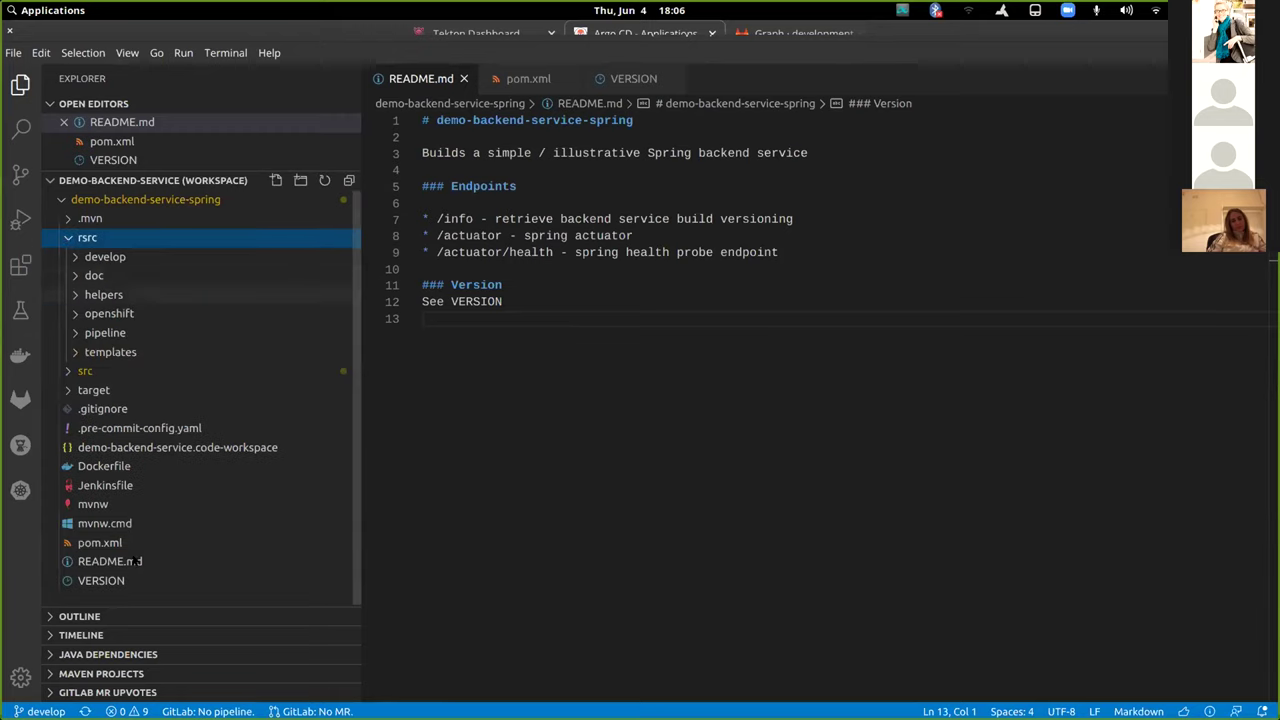
pyautogui.click(72, 257)
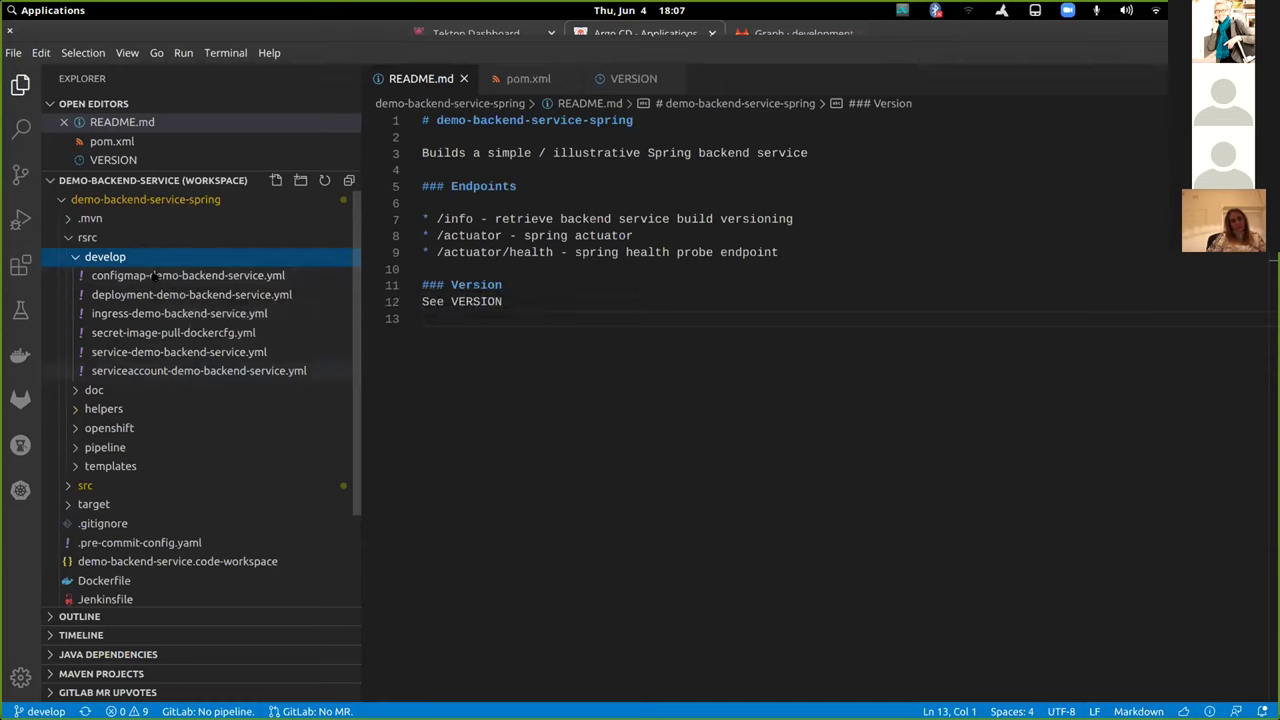
pyautogui.click(626, 338)
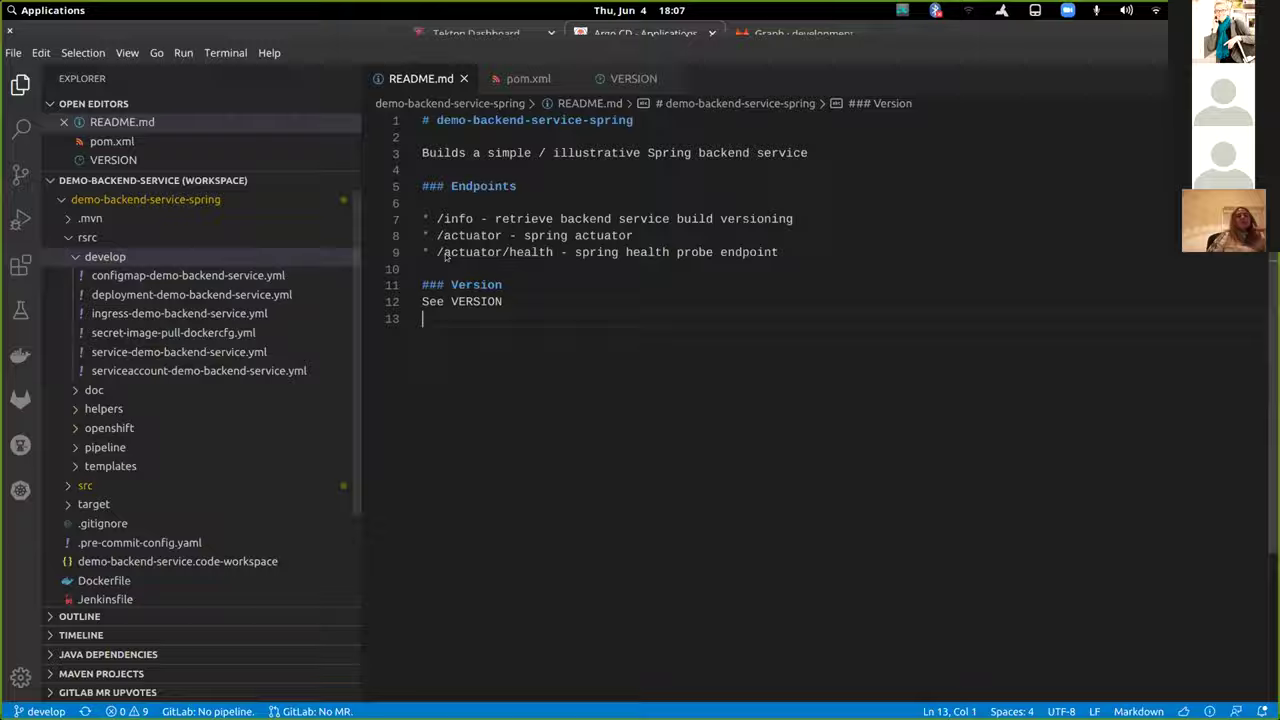
# - Switch to Argo CD in the browser and start a new application, with both project and application name set to demo-backend-service-dev
pyautogui.hotkey('alt', 'Tab')
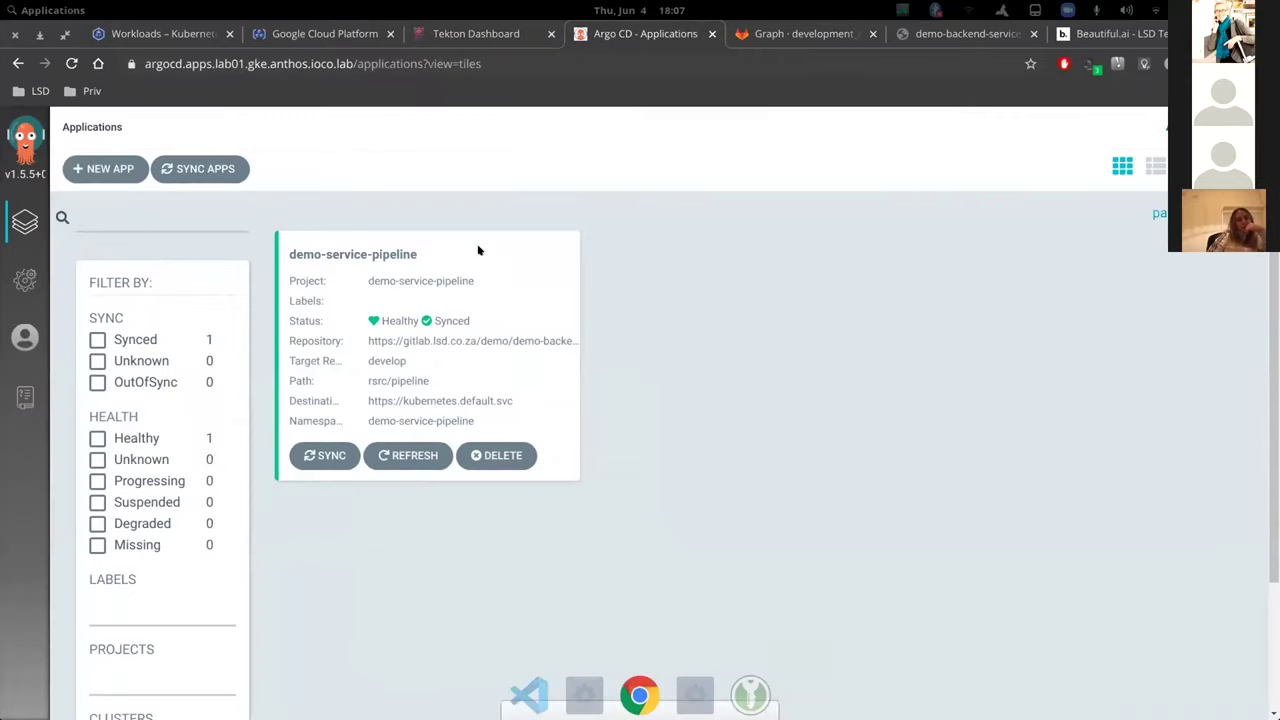
pyautogui.click(100, 168)
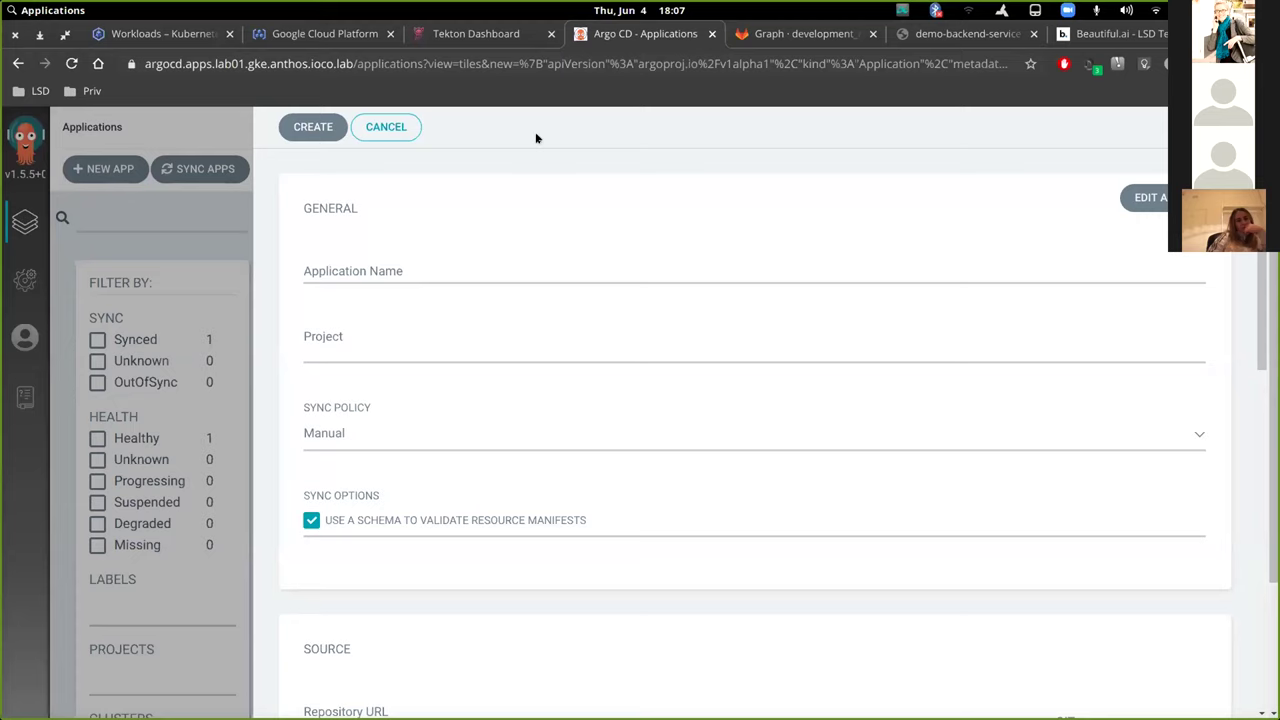
pyautogui.click(500, 250)
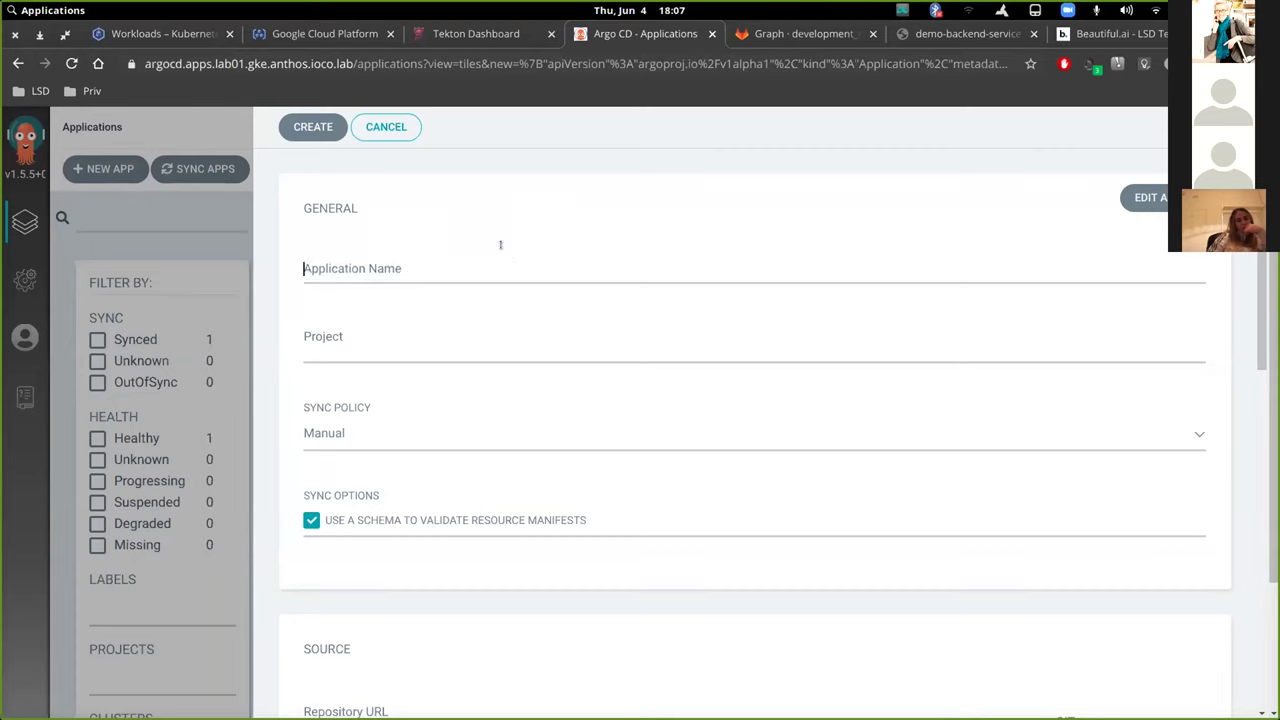
pyautogui.click(474, 337)
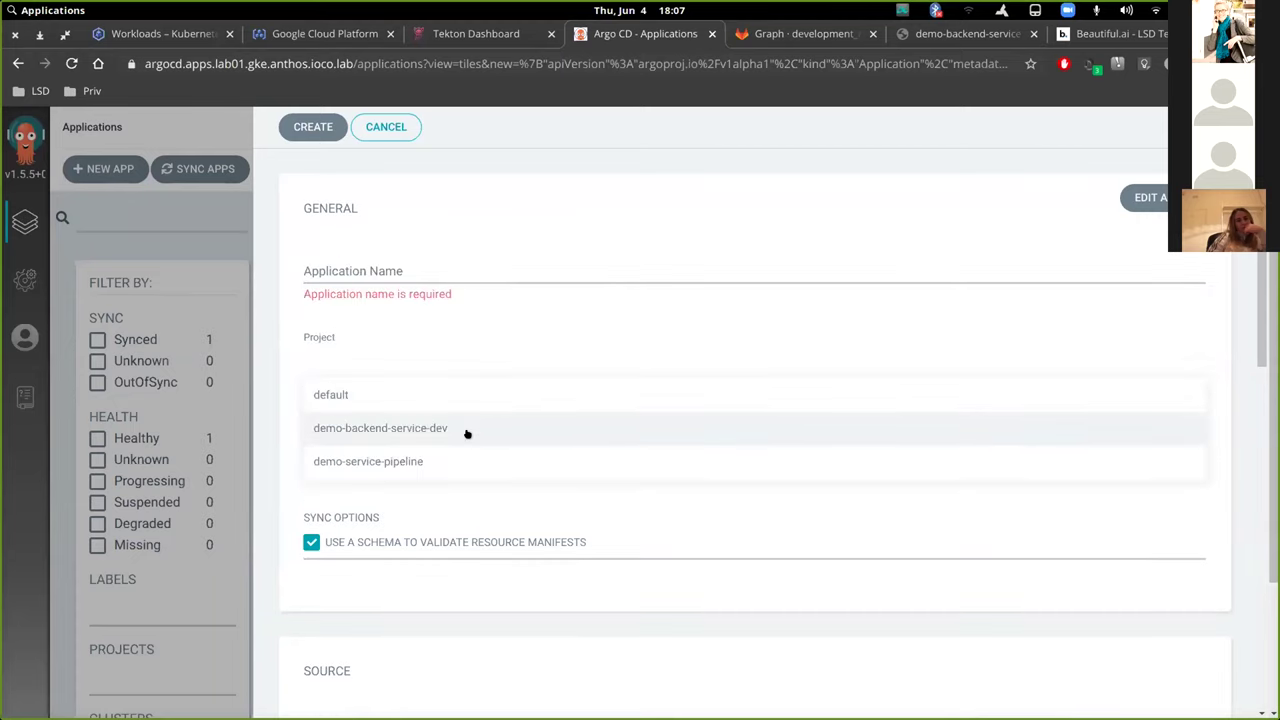
pyautogui.click(466, 431)
pyautogui.click(440, 363)
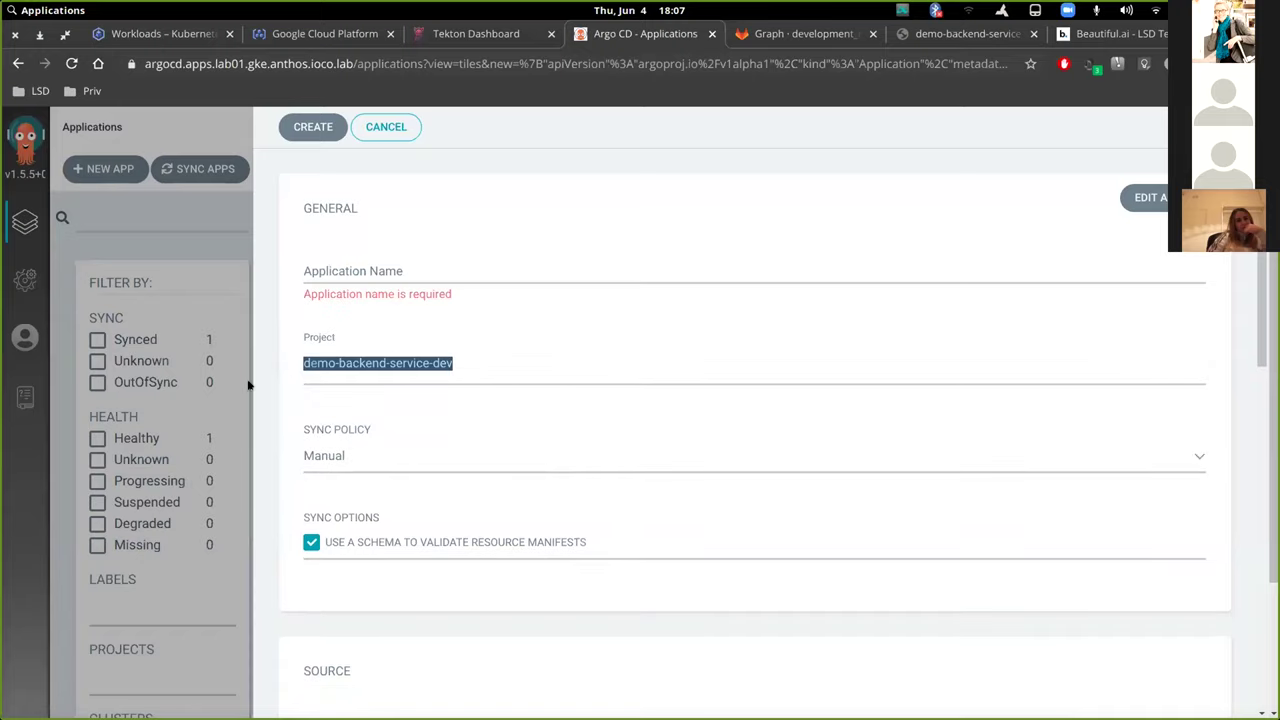
pyautogui.click(400, 267)
pyautogui.hotkey('ctrl', 'v')
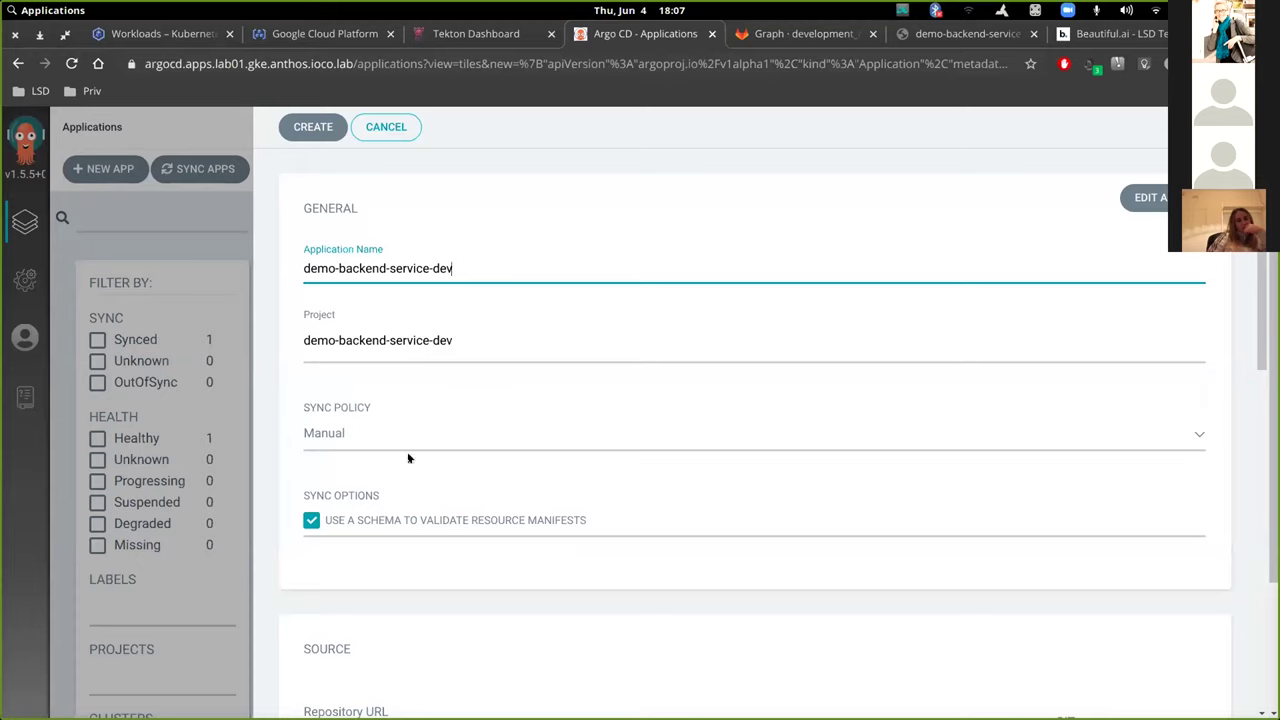
# - Set the application's sync policy to Automatic and enable Prune Resources
pyautogui.click(431, 434)
pyautogui.click(416, 494)
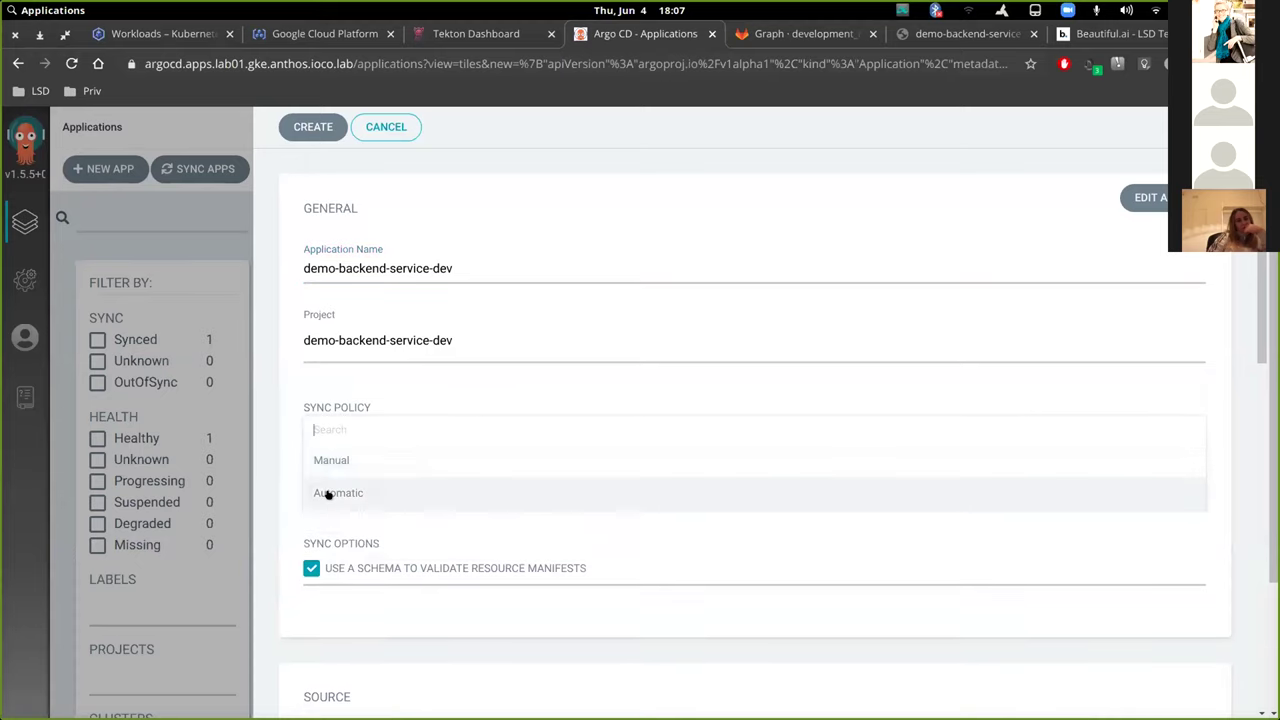
pyautogui.scroll(-3, 685, 453)
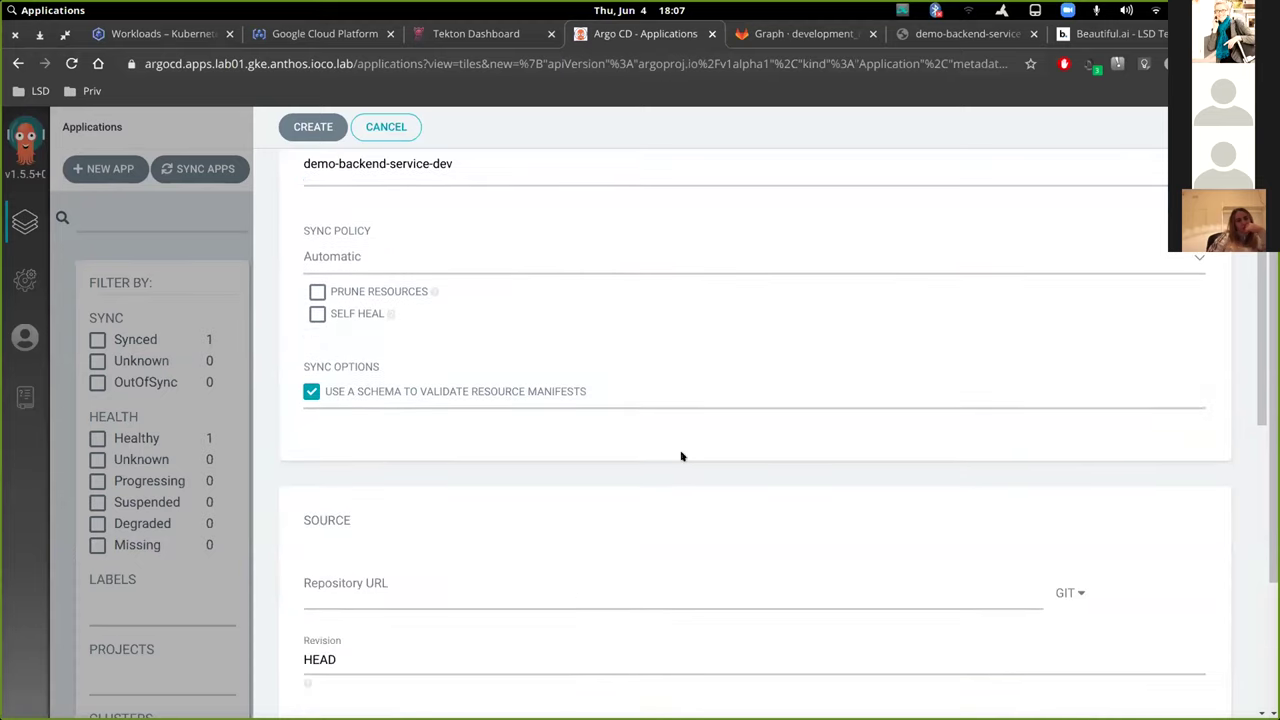
pyautogui.scroll(2, 685, 453)
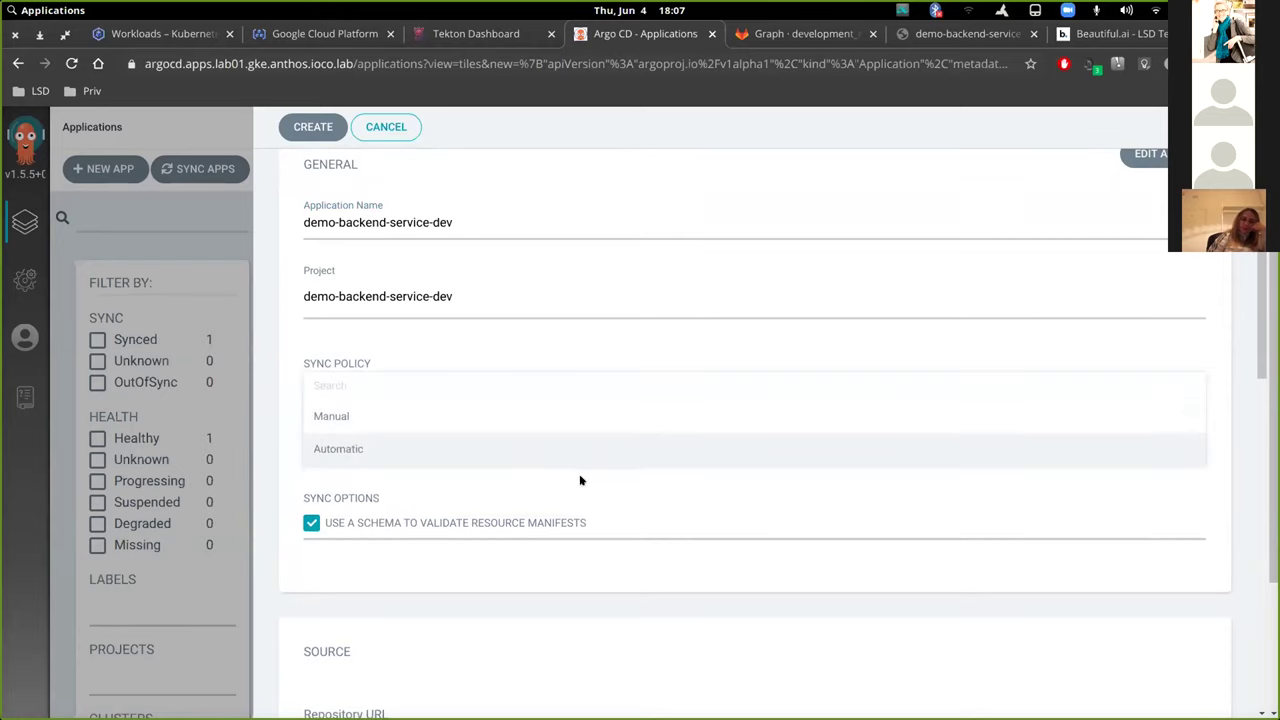
pyautogui.click(574, 487)
pyautogui.click(317, 424)
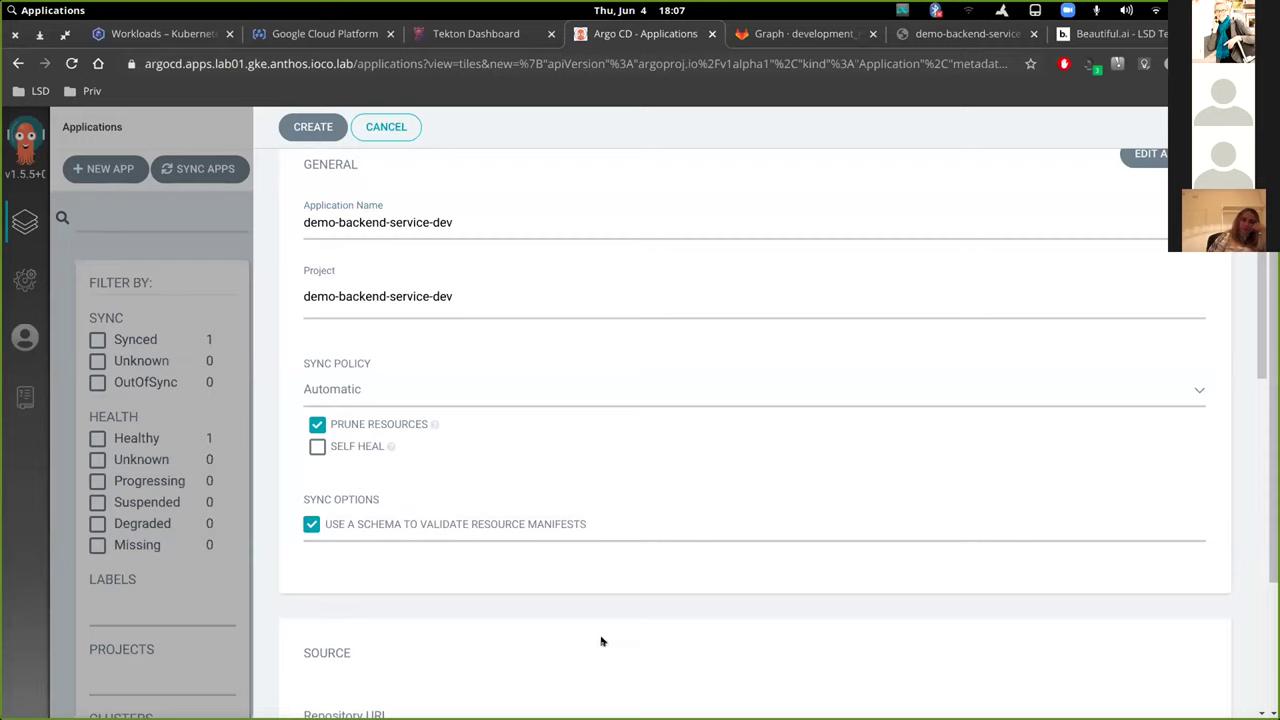
pyautogui.scroll(-2, 669, 586)
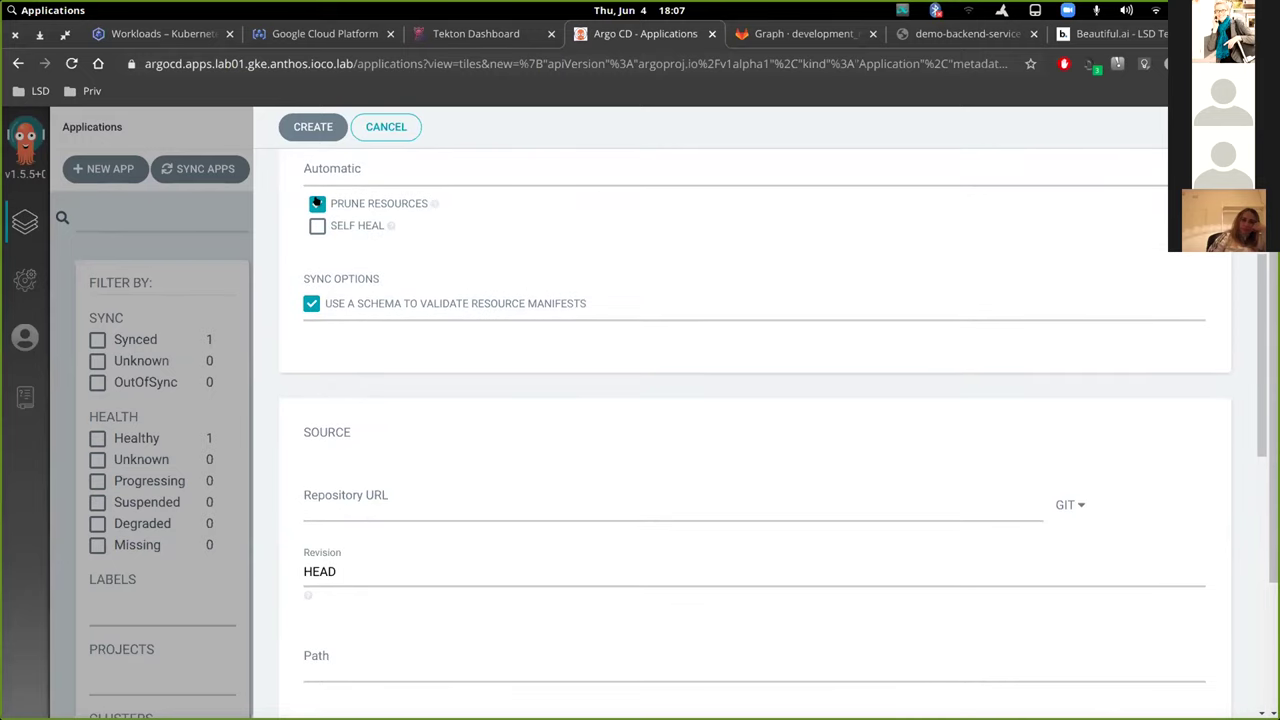
pyautogui.click(549, 500)
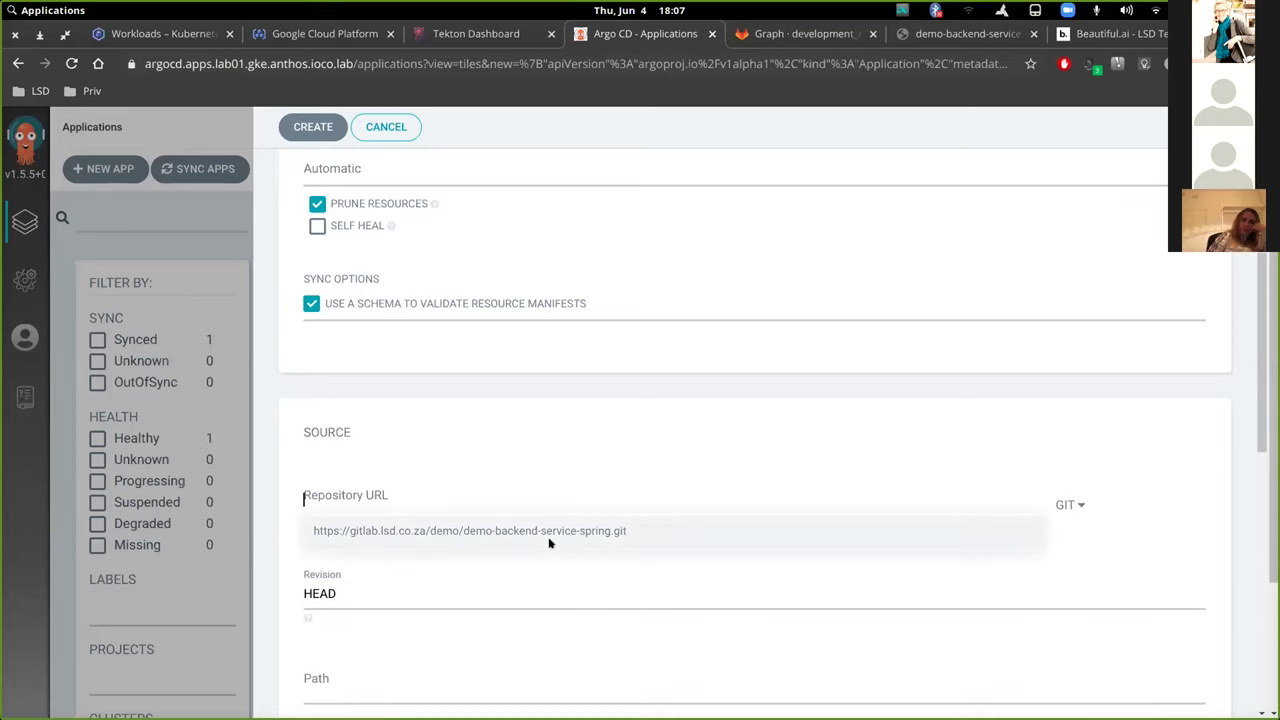
pyautogui.click(549, 537)
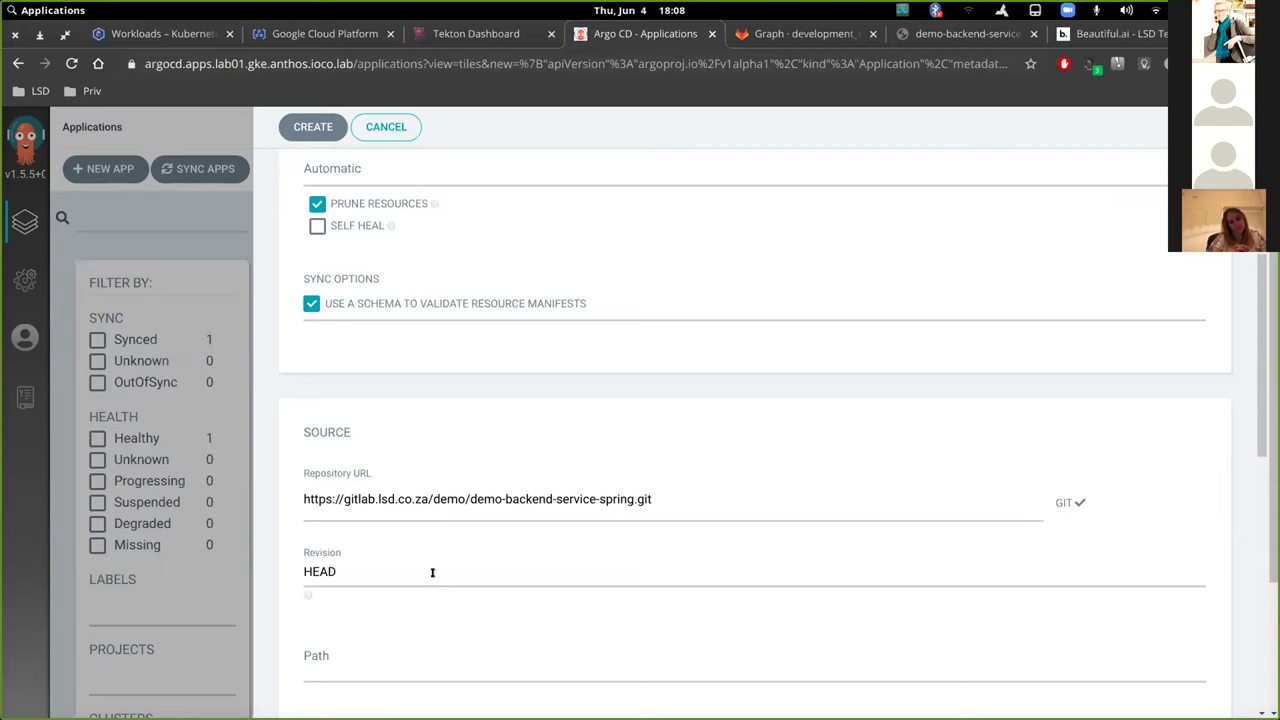
pyautogui.scroll(-2, 432, 572)
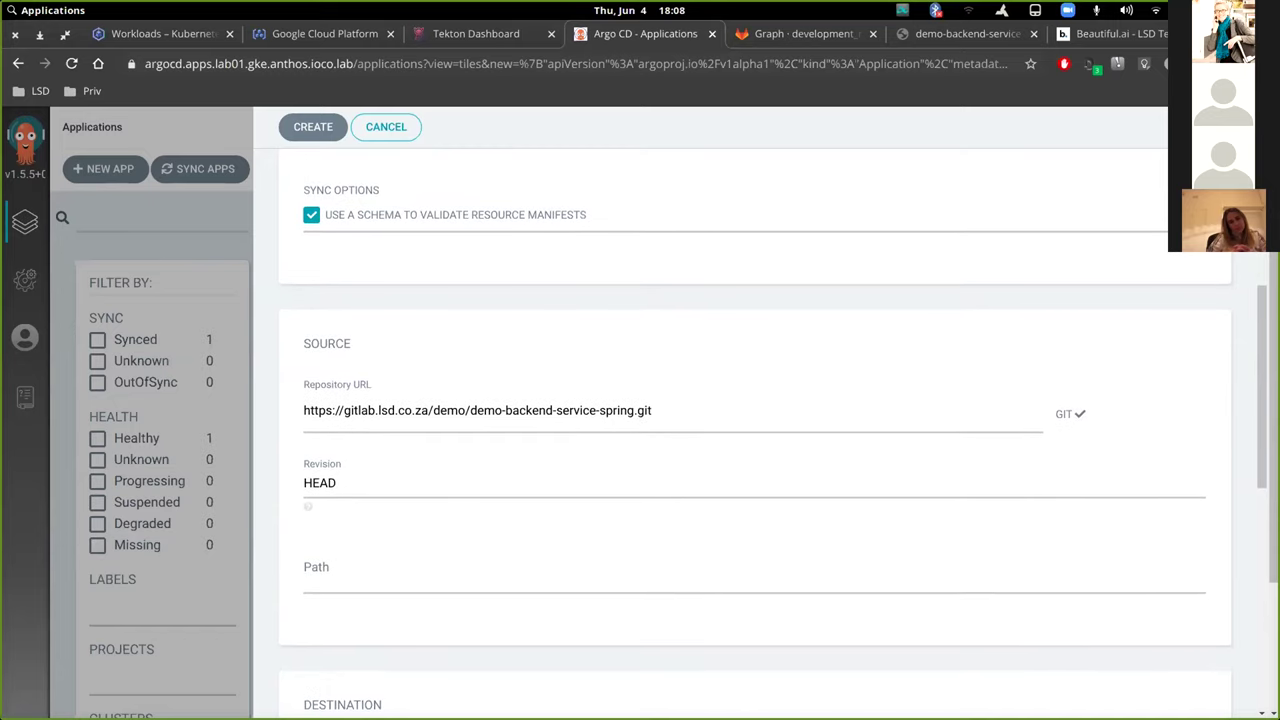
# - Check the release branch in the GitLab commit graph, then return to Argo CD and set the source revision to development_release
pyautogui.click(807, 35)
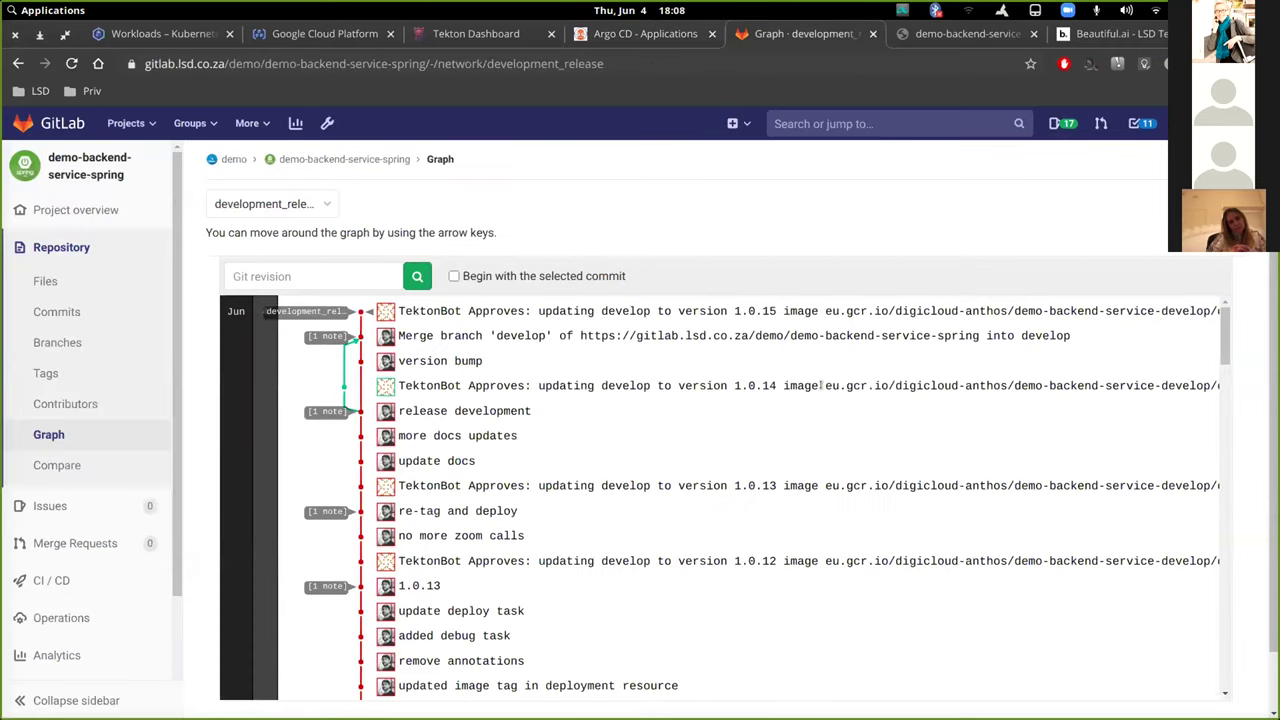
pyautogui.scroll(-5, 663, 446)
pyautogui.scroll(5, 917, 463)
pyautogui.click(607, 34)
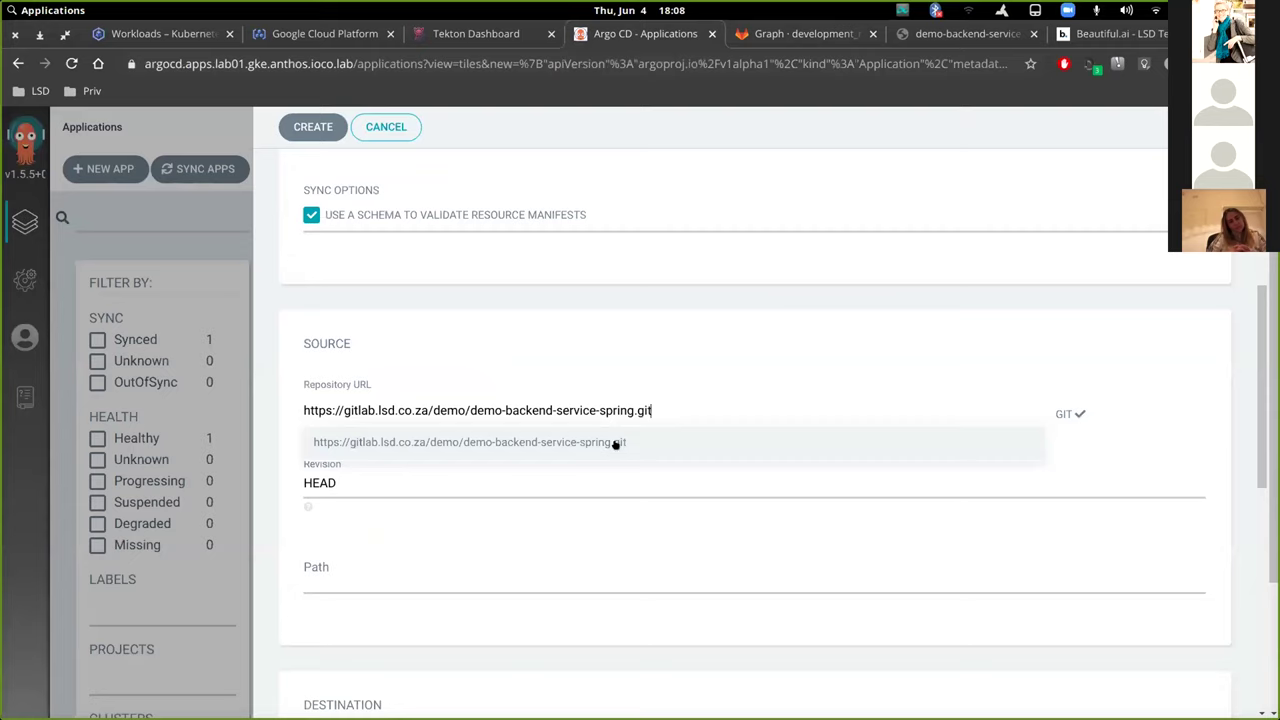
pyautogui.press('Tab')
pyautogui.hotkey('ctrl', 'a')
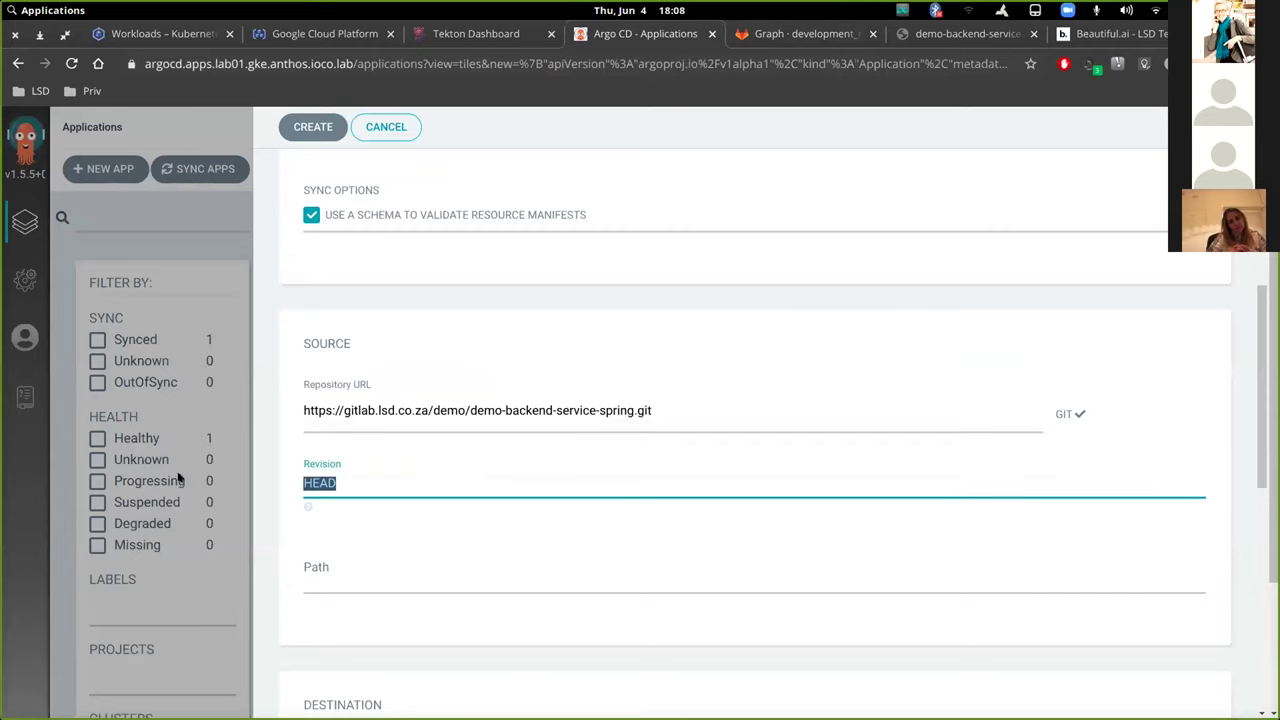
pyautogui.write('develop')
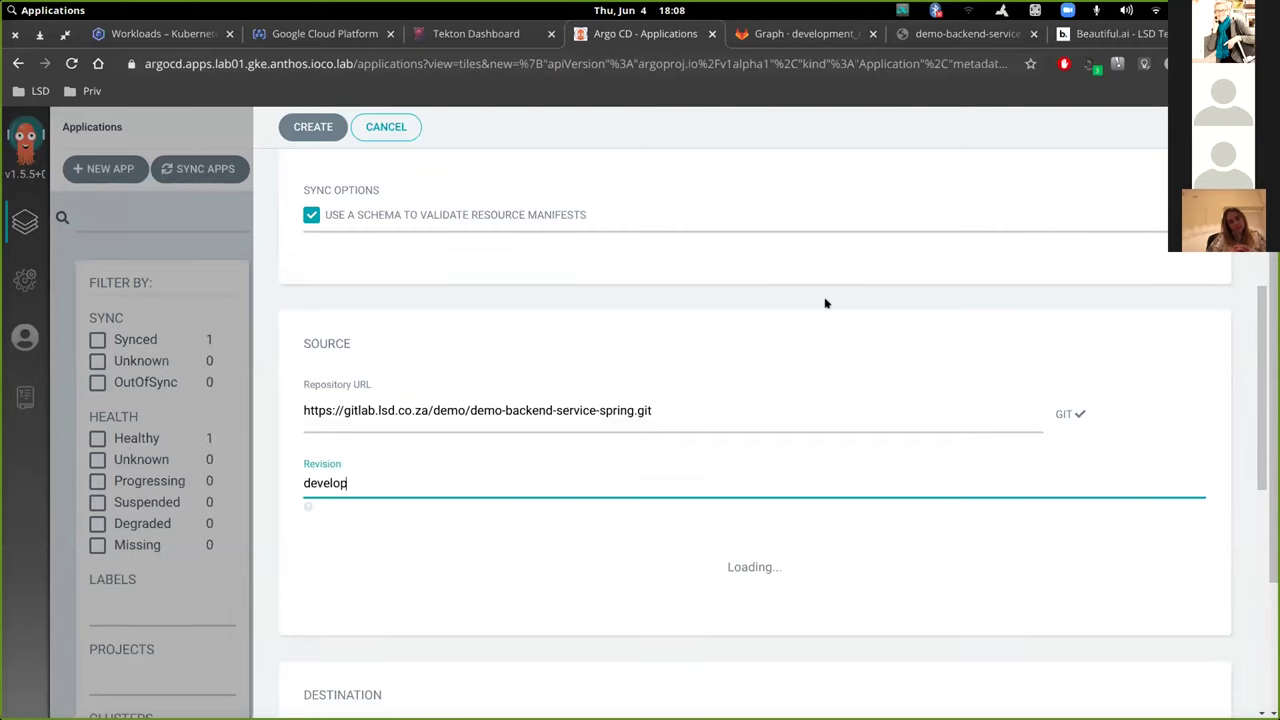
pyautogui.write('ment_release')
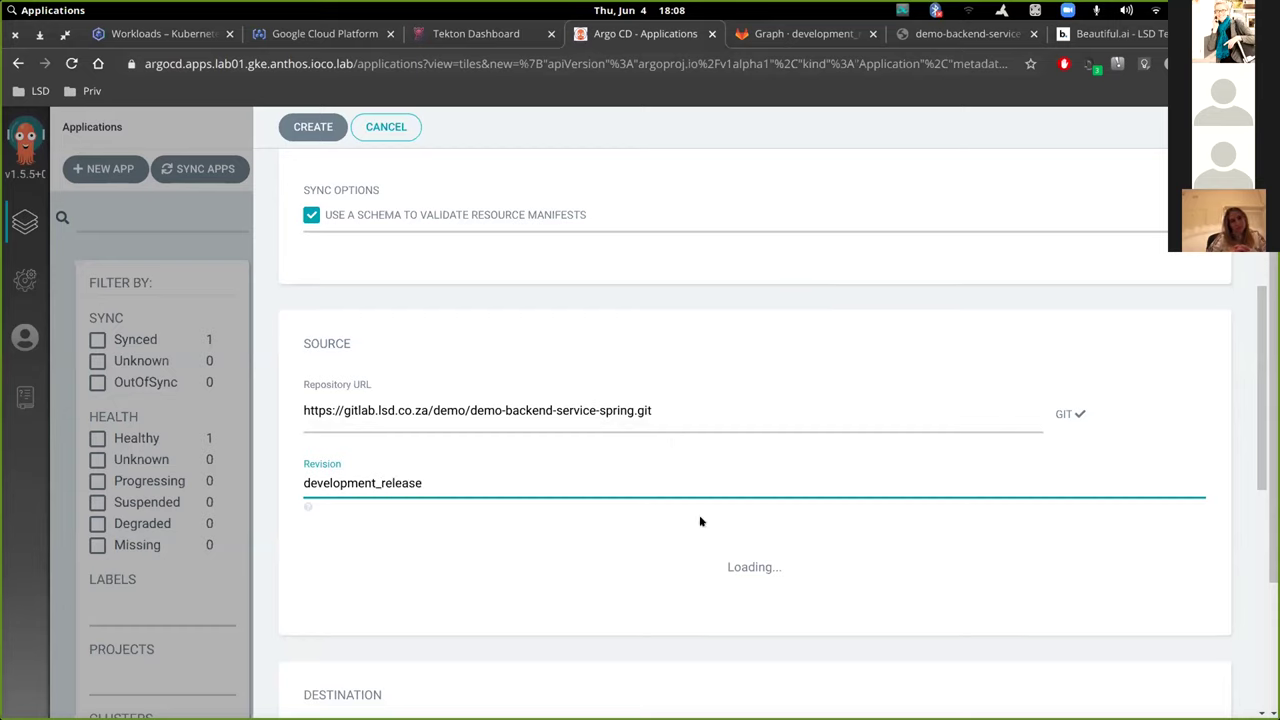
# - Set the application's source path to rsrc/develop
pyautogui.click(620, 572)
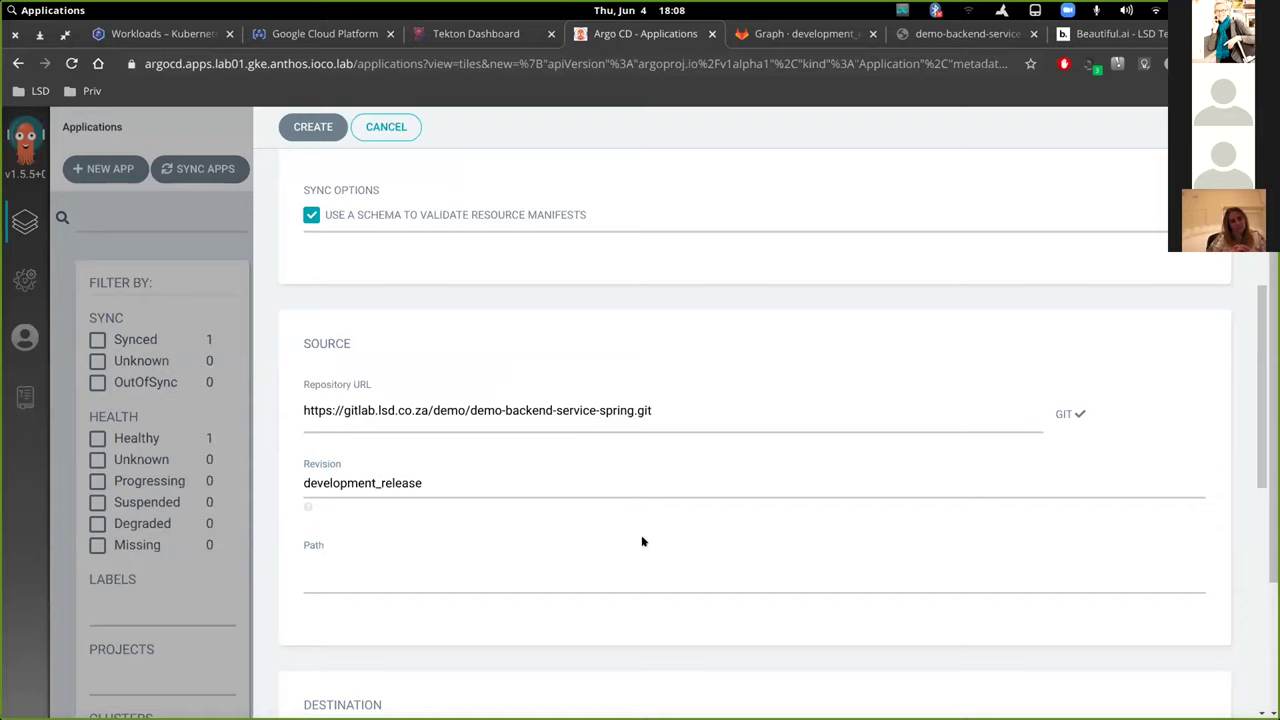
pyautogui.scroll(-2, 643, 542)
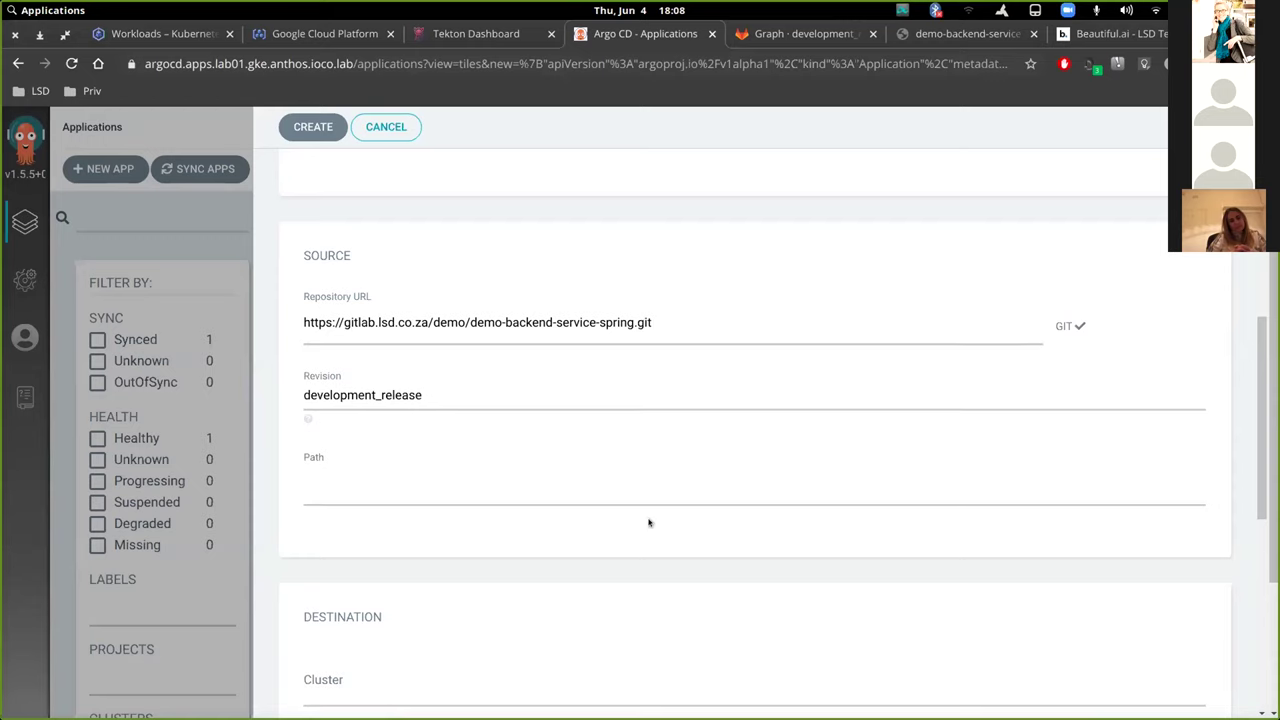
pyautogui.write('rsrc/')
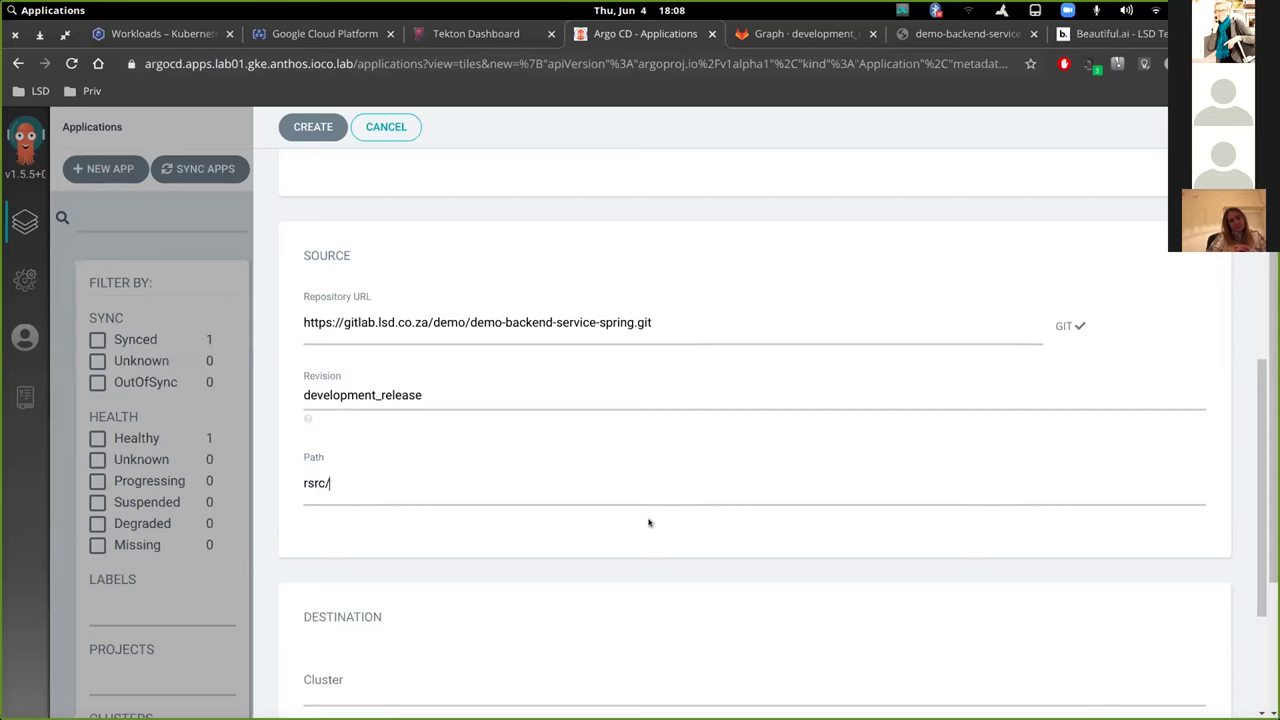
pyautogui.write('develop')
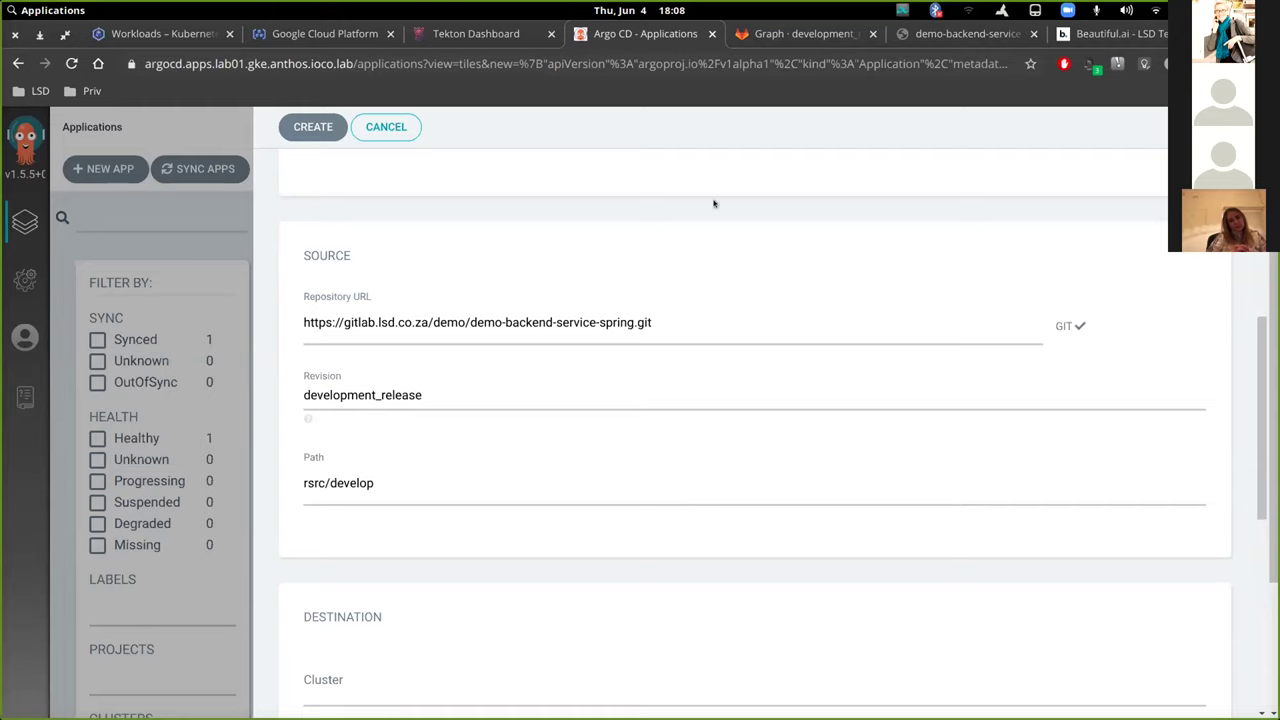
# - Highlight the source path and compare it with the rsrc/develop folder in the VS Code project tree, then return to Argo CD
pyautogui.press('Home')
pyautogui.press('Right')
pyautogui.hotkey('shift', 'Right')
pyautogui.hotkey('shift', 'Right')
pyautogui.hotkey('shift', 'Right')
pyautogui.hotkey('shift', 'Right')
pyautogui.hotkey('shift', 'Right')
pyautogui.hotkey('shift', 'Right')
pyautogui.hotkey('shift', 'Right')
pyautogui.hotkey('shift', 'Right')
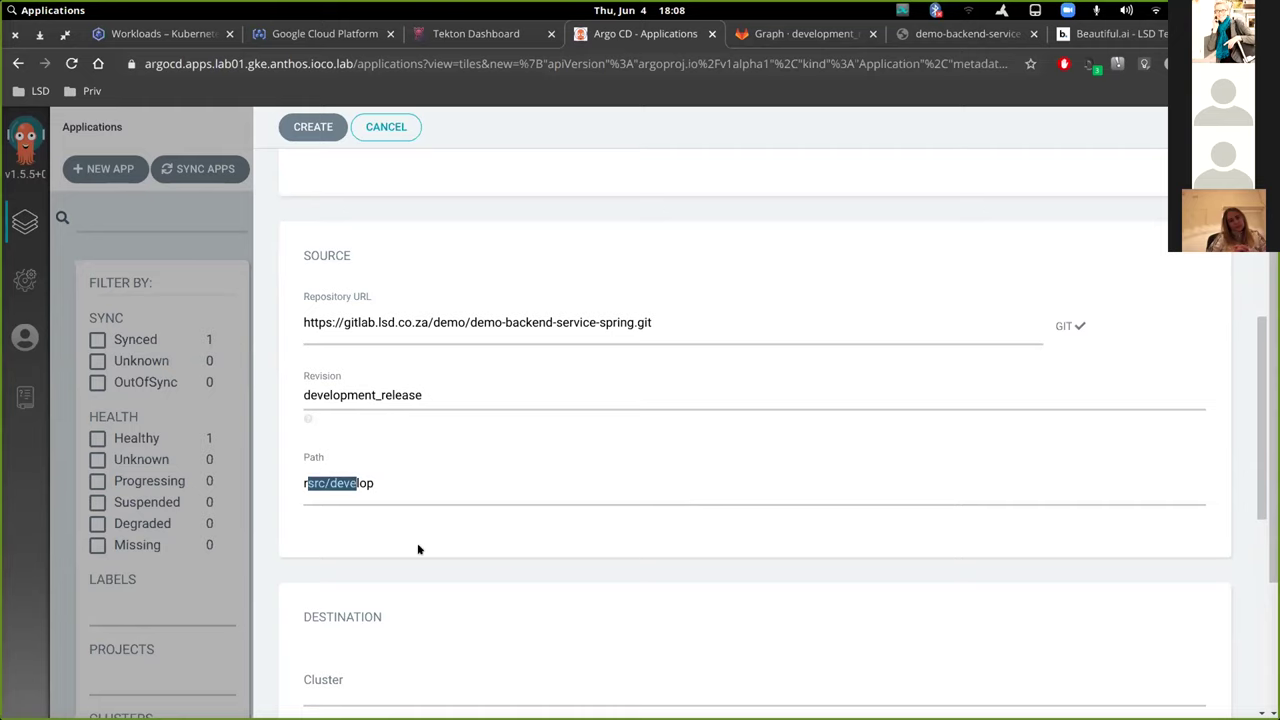
pyautogui.hotkey('alt', 'Tab')
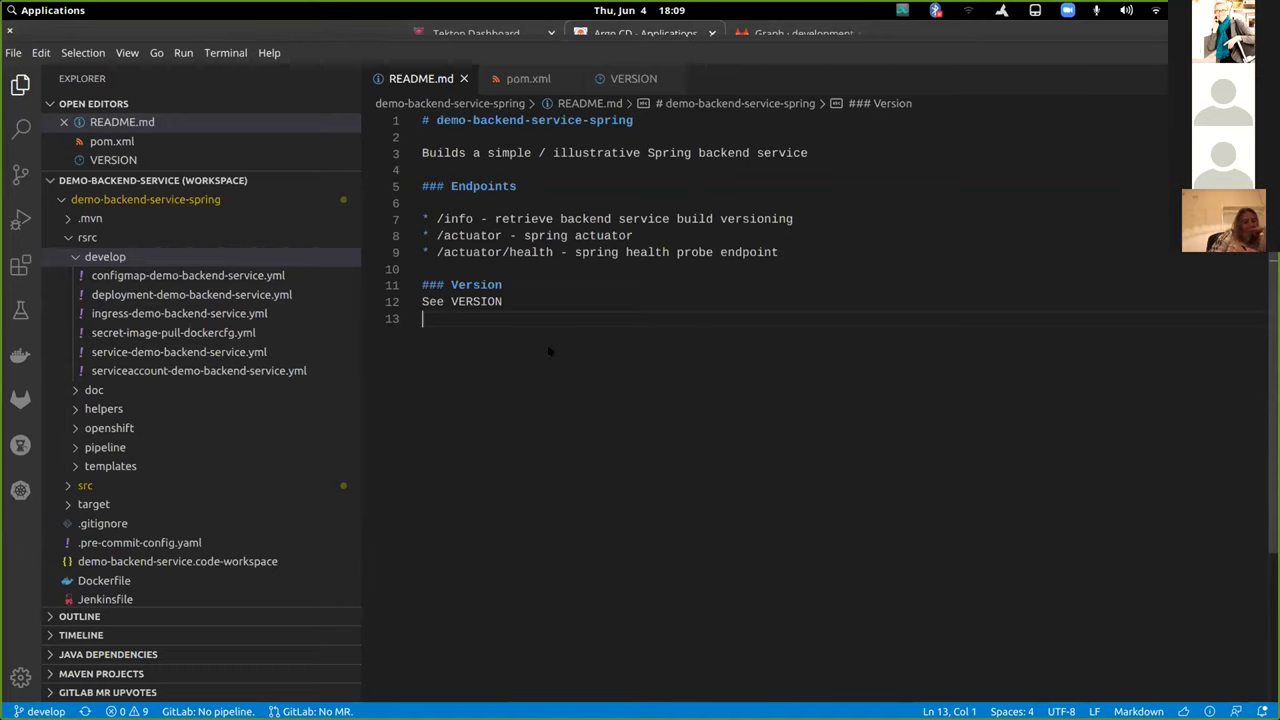
pyautogui.hotkey('alt', 'Tab')
pyautogui.scroll(-3, 497, 449)
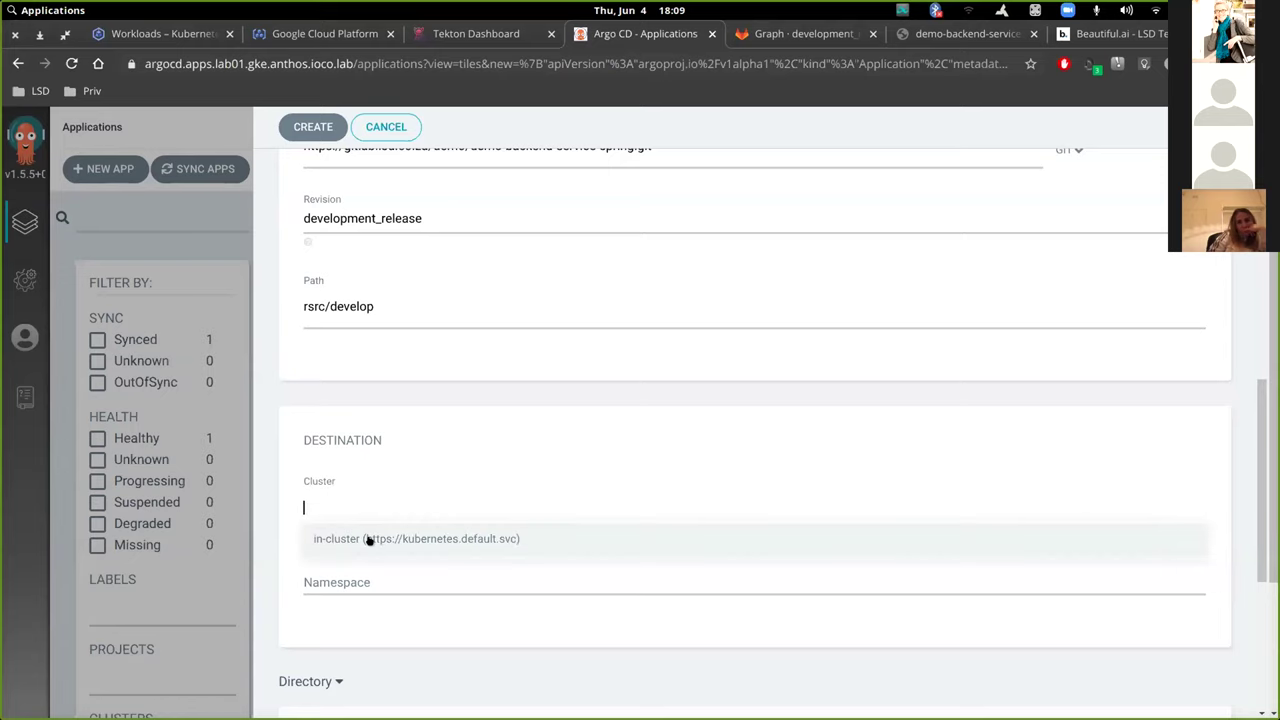
pyautogui.click(368, 540)
pyautogui.moveTo(500, 506); pyautogui.dragTo(288, 491)
pyautogui.click(631, 469)
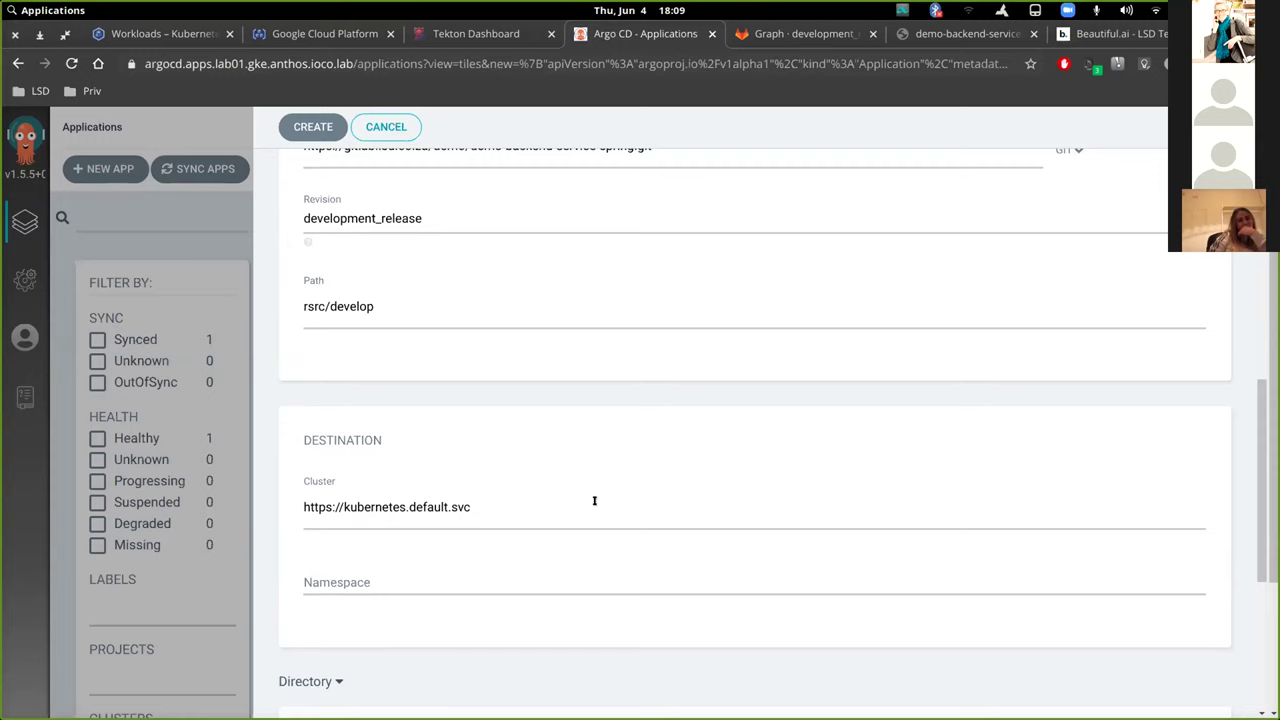
# - View the Kubernetes Engine workloads in Google Cloud Platform, then return to the Argo CD form's destination namespace field
pyautogui.click(154, 33)
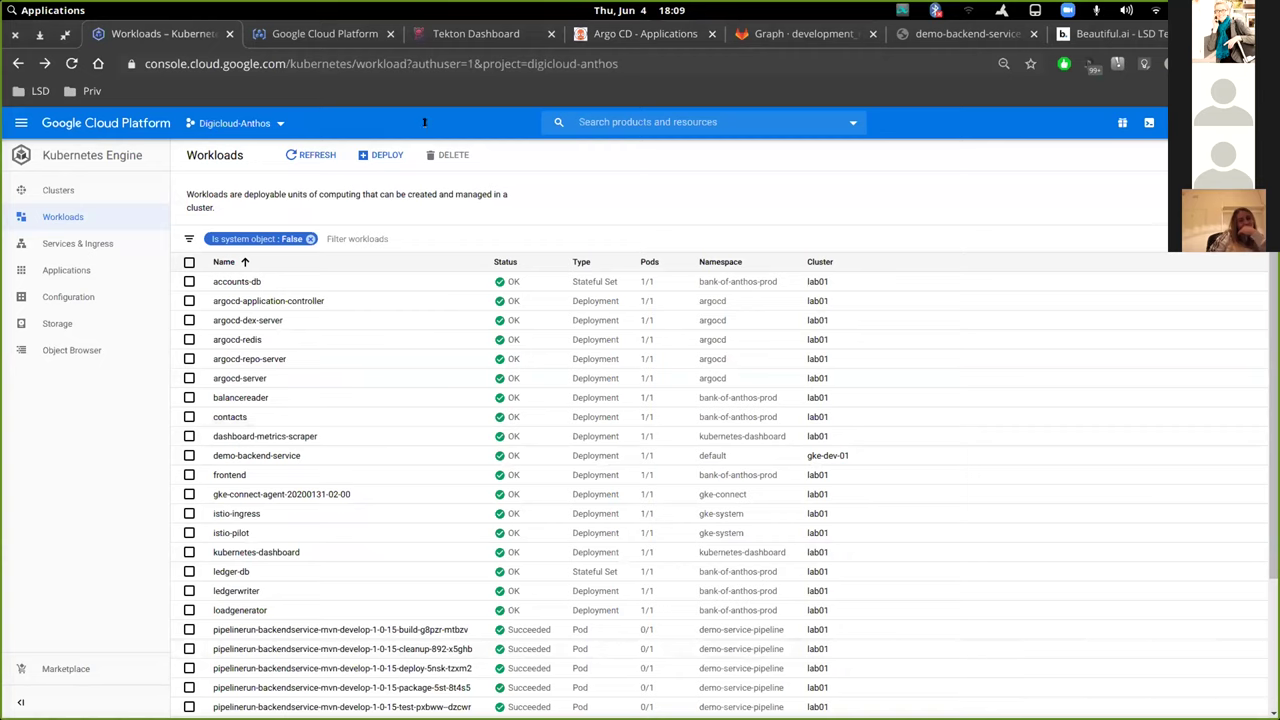
pyautogui.click(597, 38)
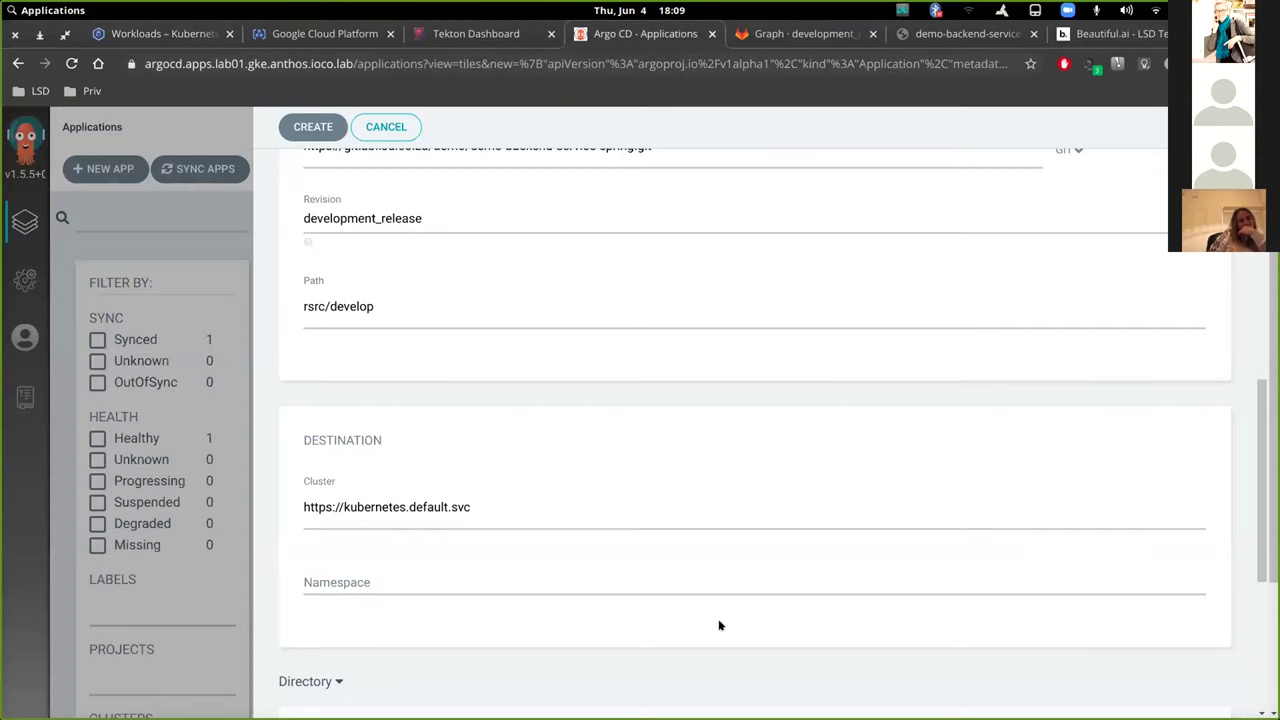
pyautogui.scroll(-2, 720, 623)
pyautogui.click(529, 498)
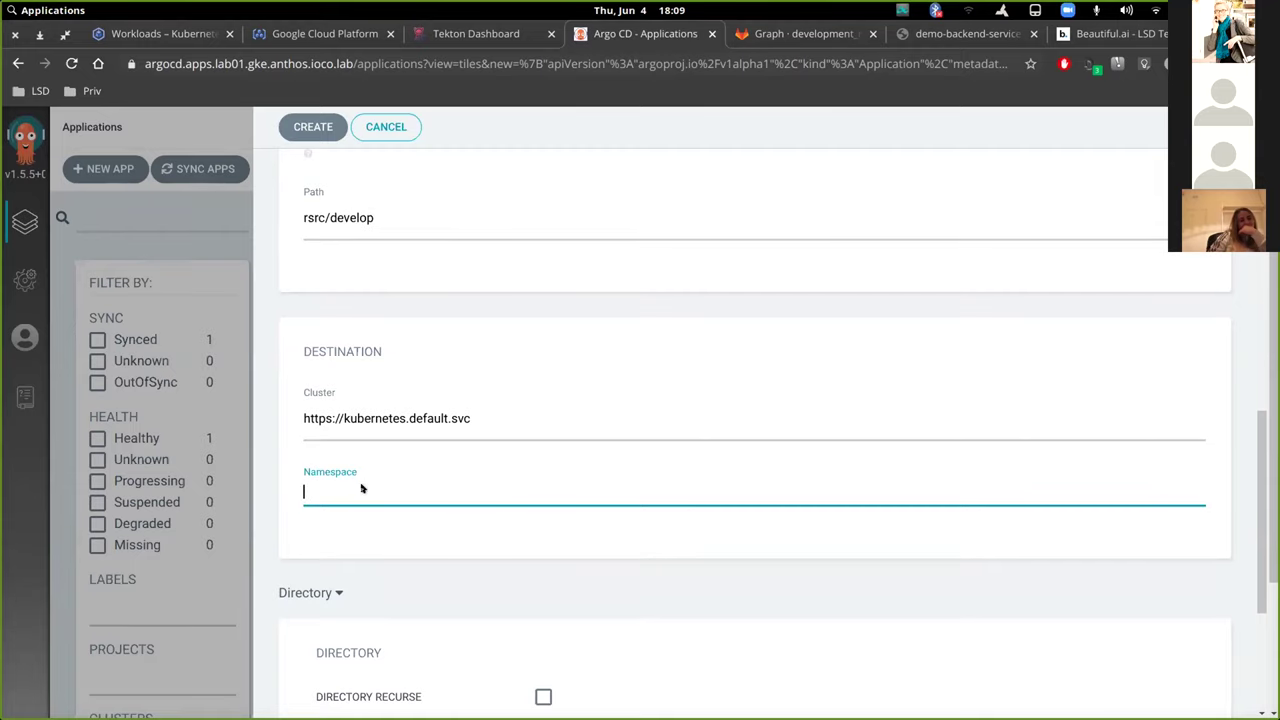
# - Switch to VS Code, expand the namespaces of lab-cluster in the Kubernetes view and view the demo-service-dev namespace definition
pyautogui.hotkey('alt', 'Tab')
pyautogui.click(20, 490)
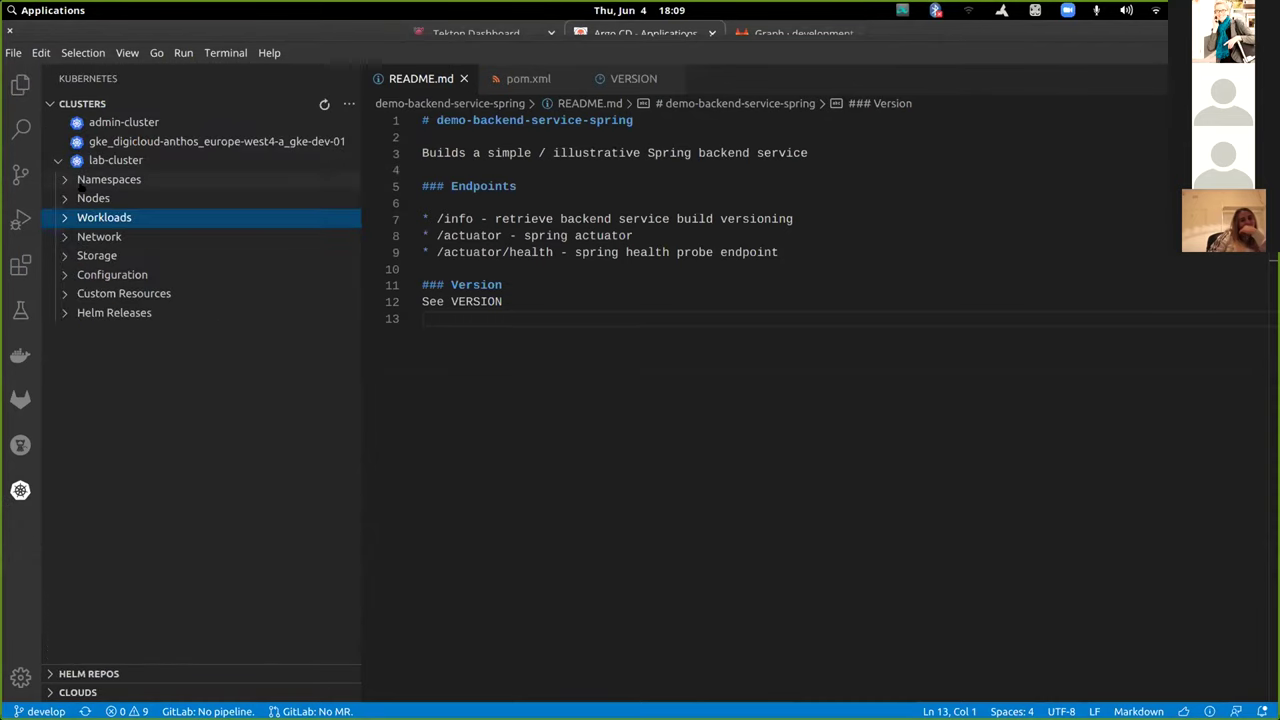
pyautogui.click(60, 160)
pyautogui.click(62, 161)
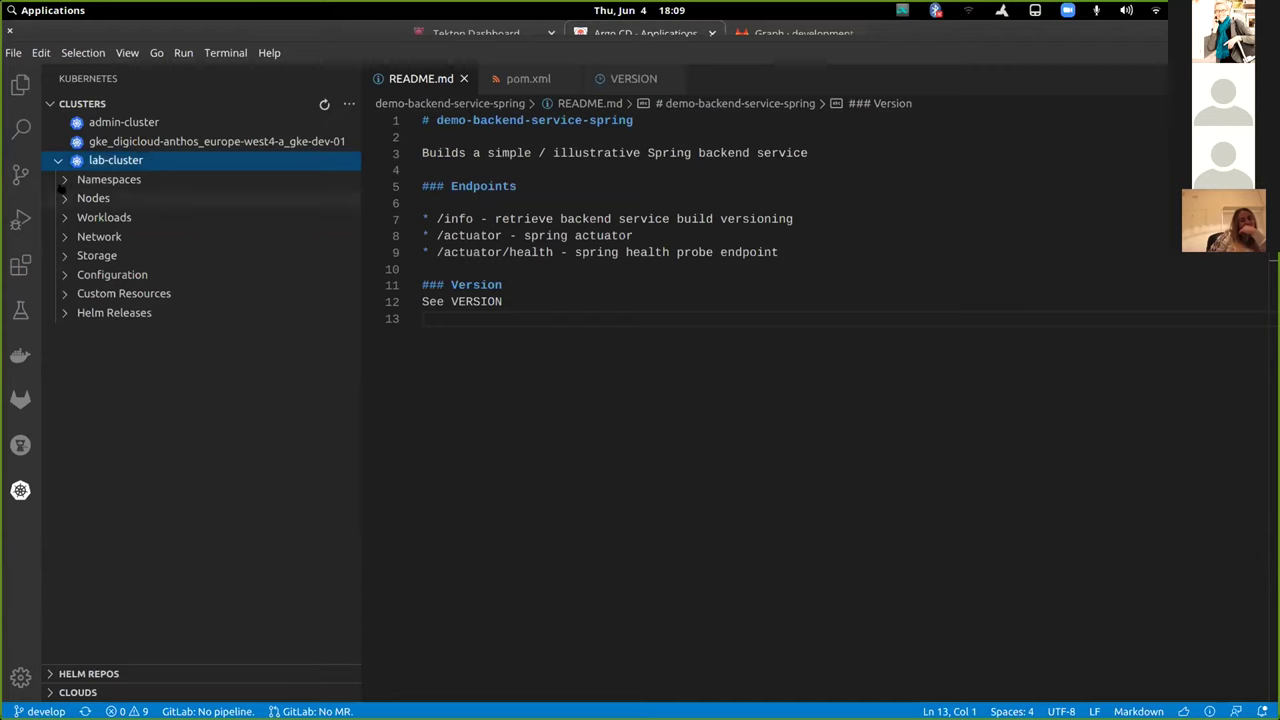
pyautogui.click(62, 196)
pyautogui.click(63, 180)
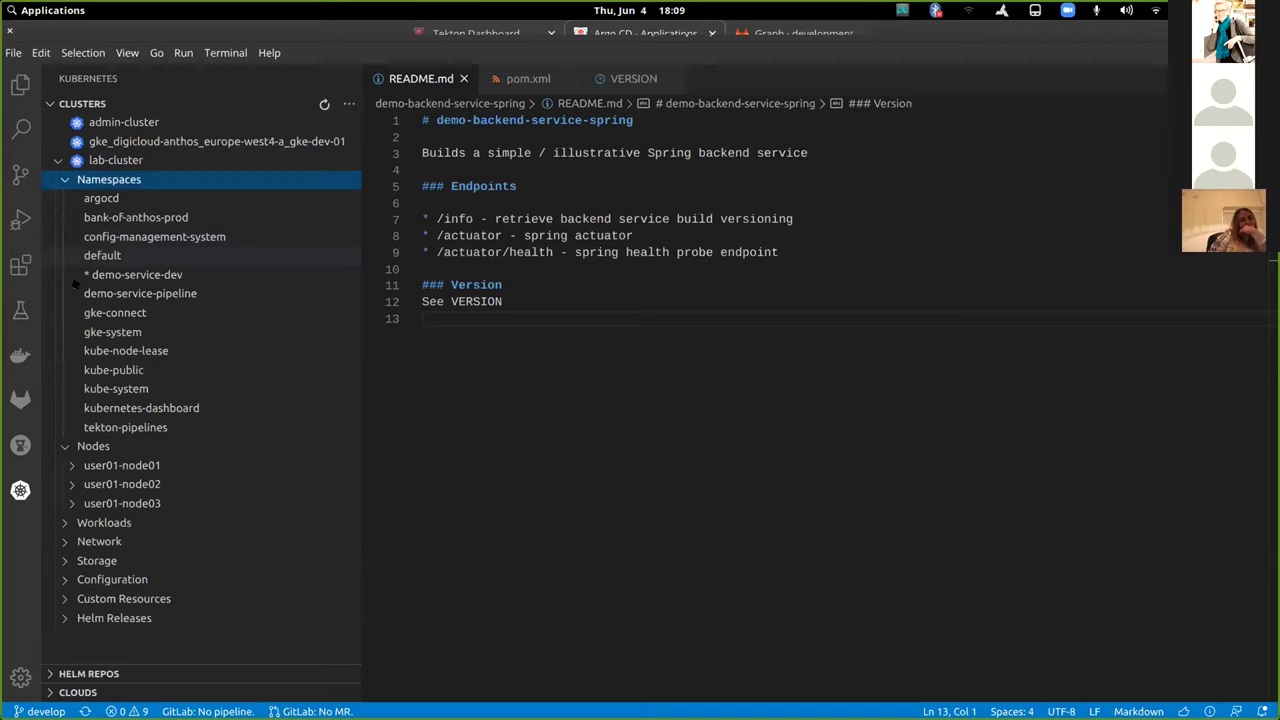
pyautogui.click(170, 274)
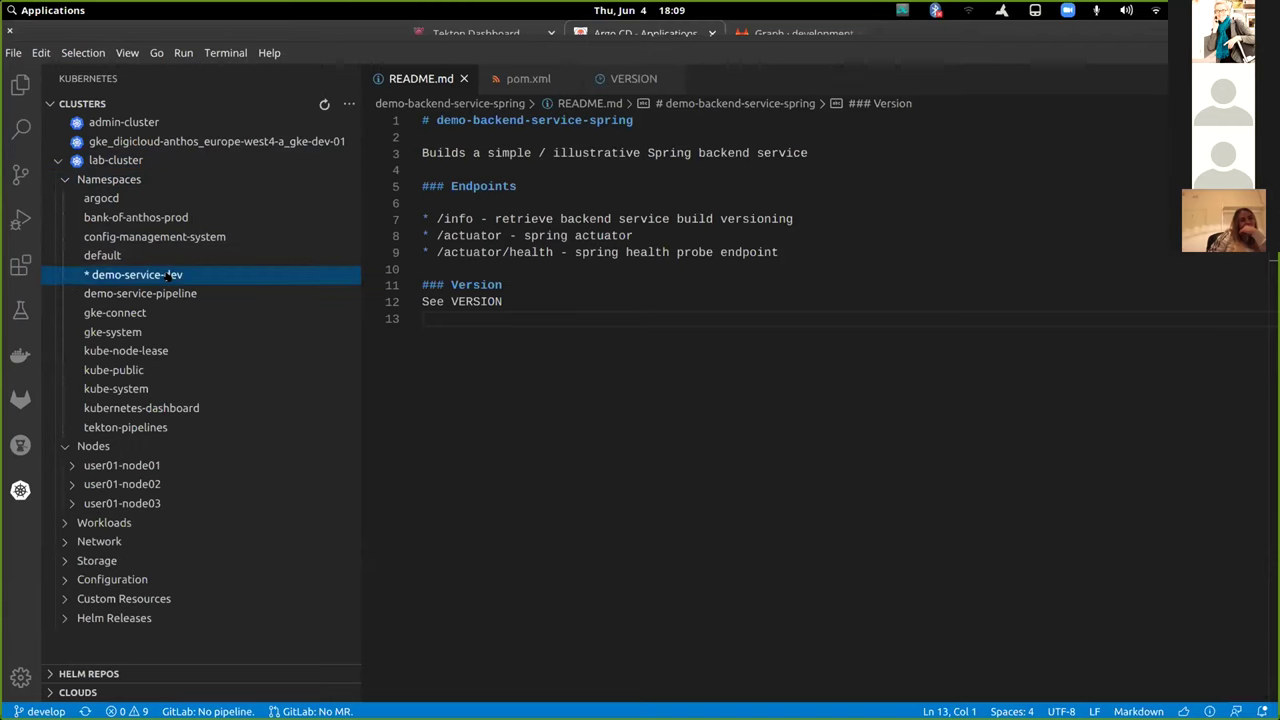
pyautogui.click(772, 325)
pyautogui.hotkey('ctrl', 'k')
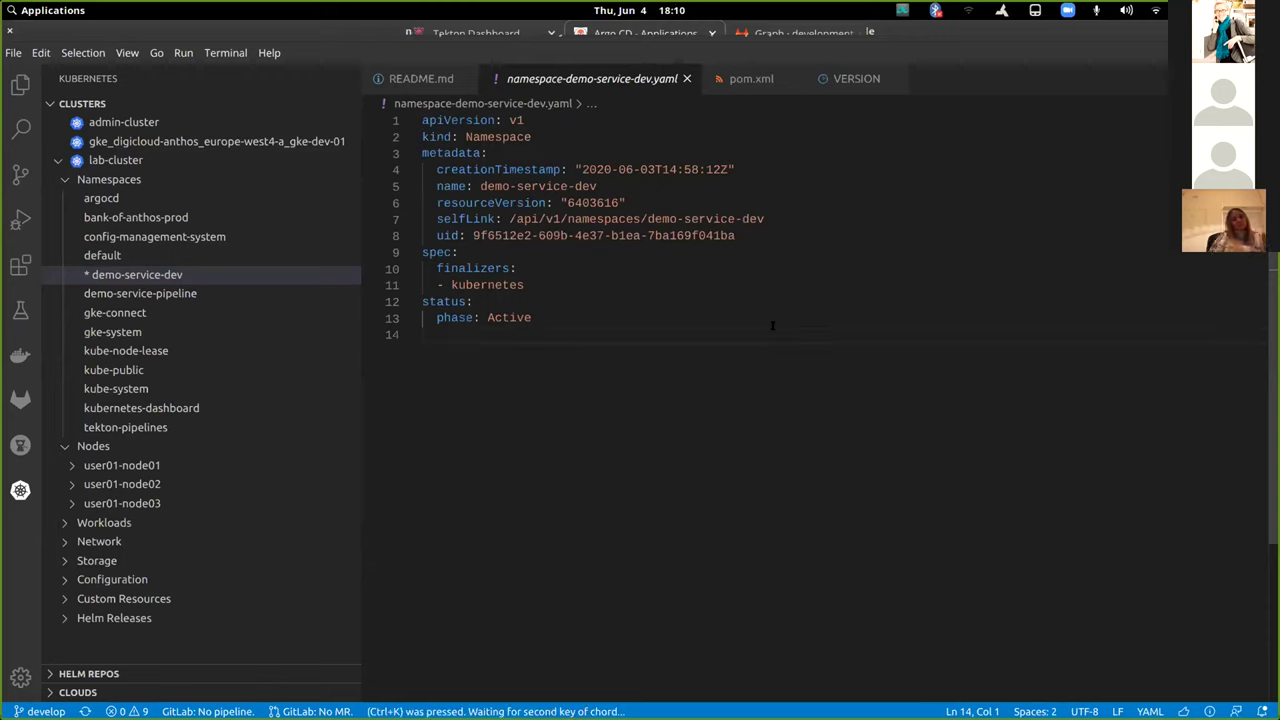
# - Show the integrated terminal and try to list the demo-service-dev pods with "k get po --all | grep demo-service-dev"
pyautogui.hotkey('ctrl', 'alt', 'j')
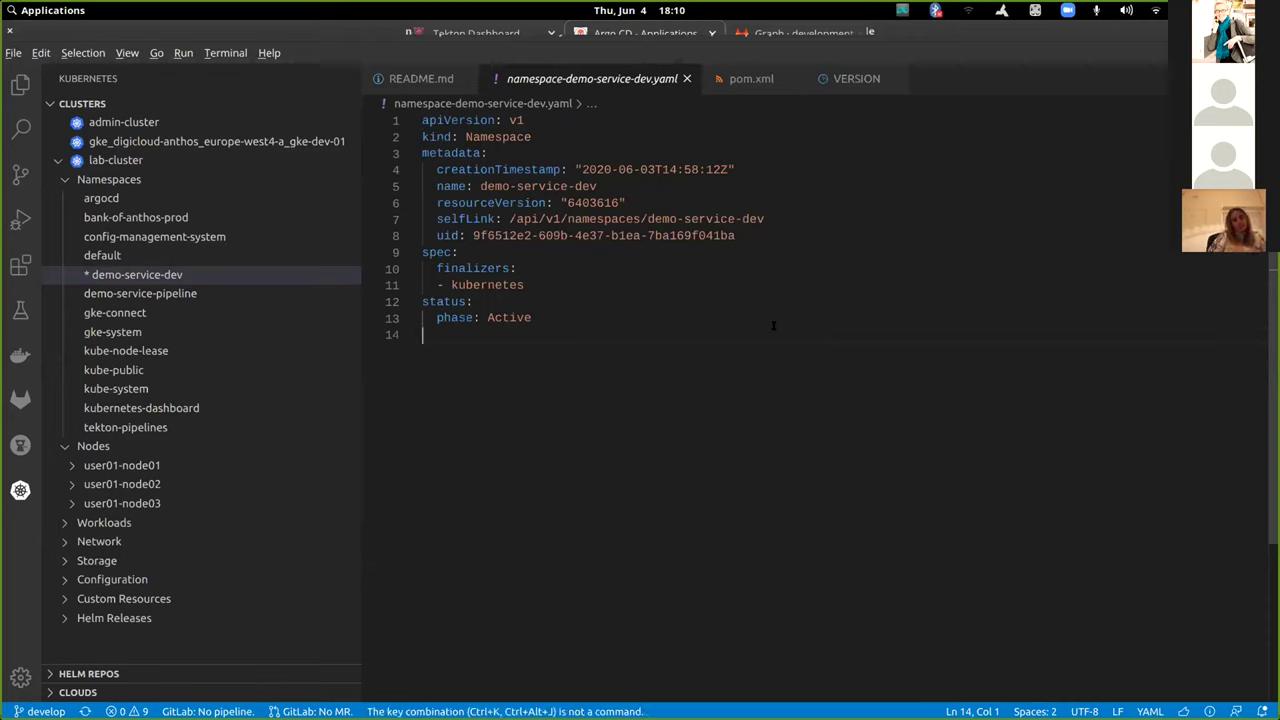
pyautogui.hotkey('ctrl', '`')
pyautogui.hotkey('ctrl', 'l')
pyautogui.write('k')
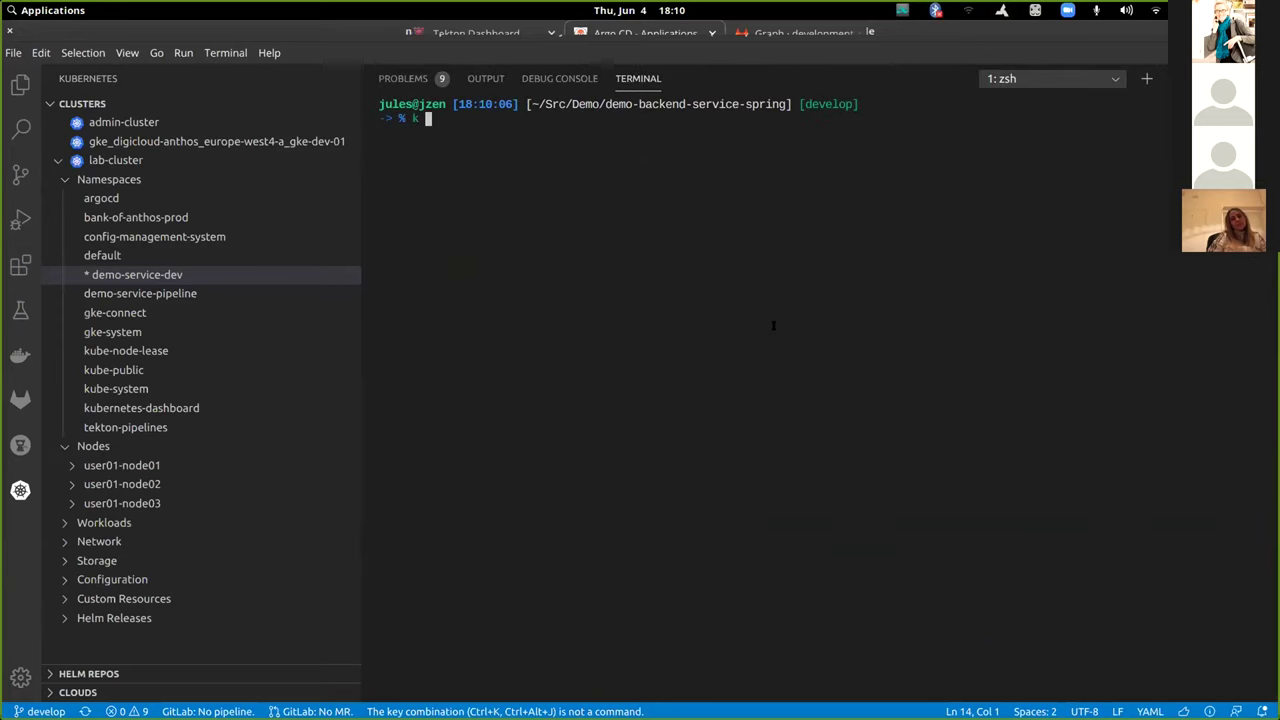
pyautogui.write(' get po --a')
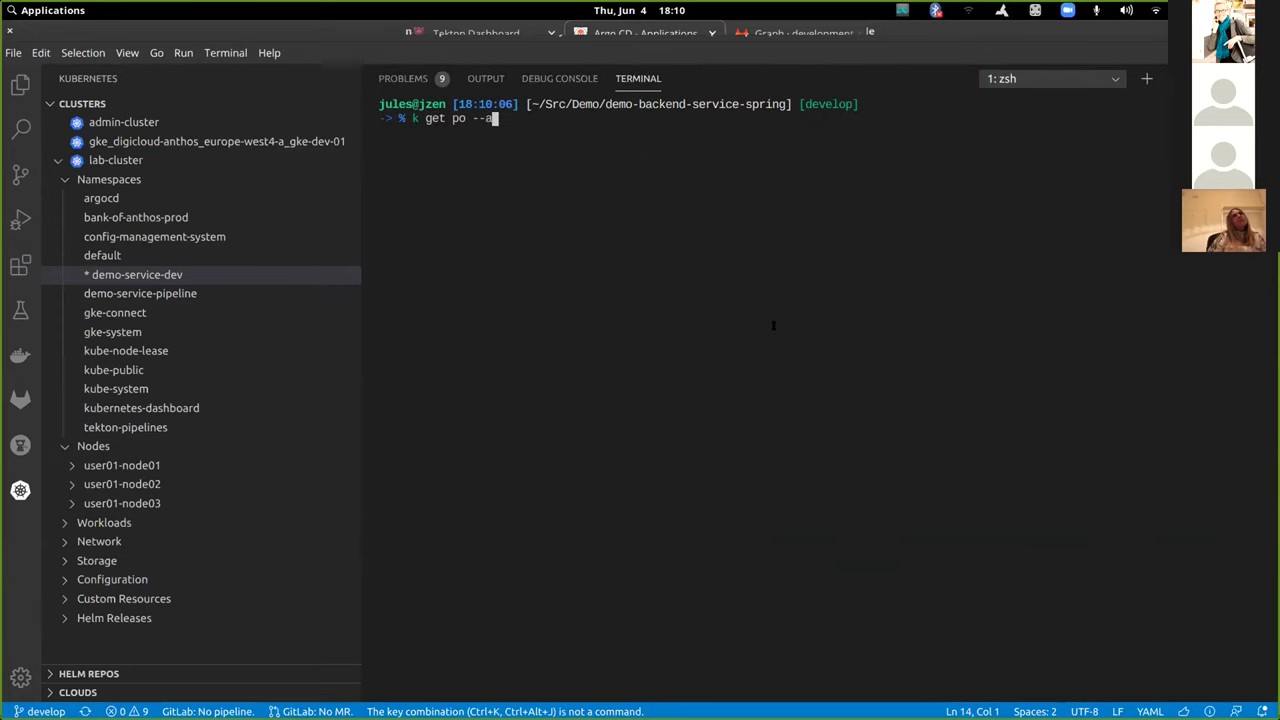
pyautogui.write('ll | grep demo')
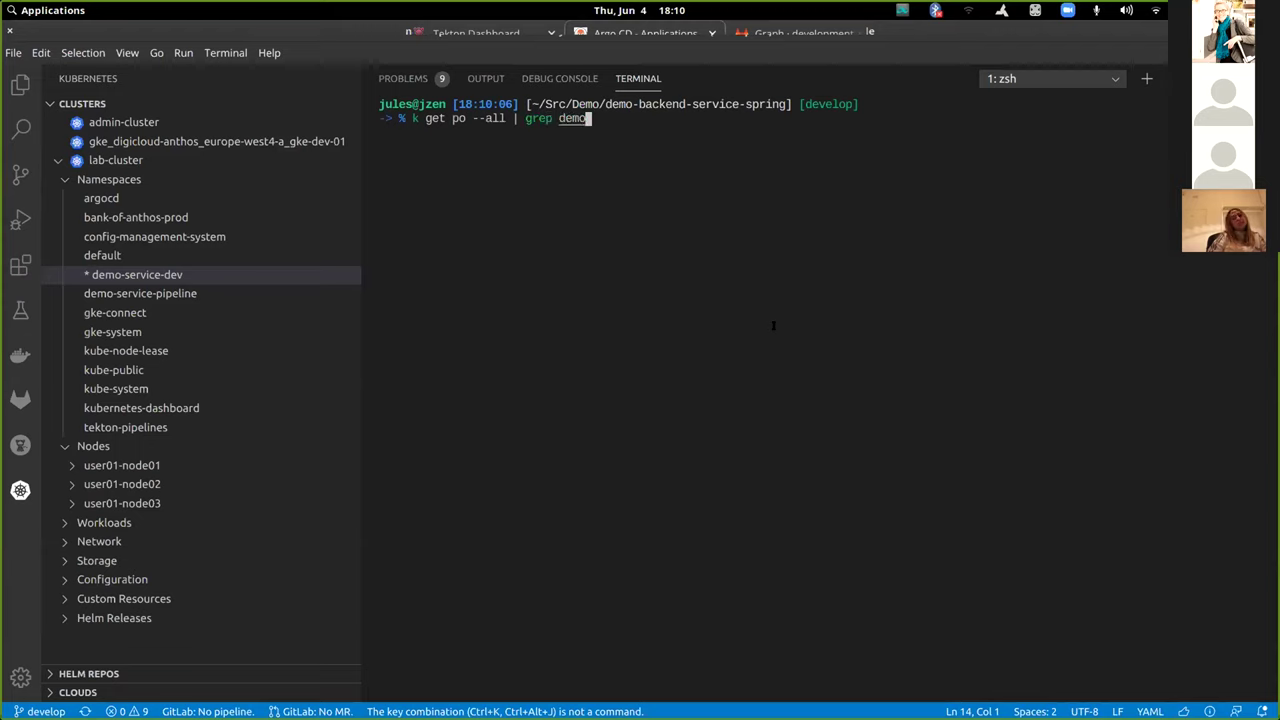
pyautogui.write('-service-dev')
pyautogui.press('Return')
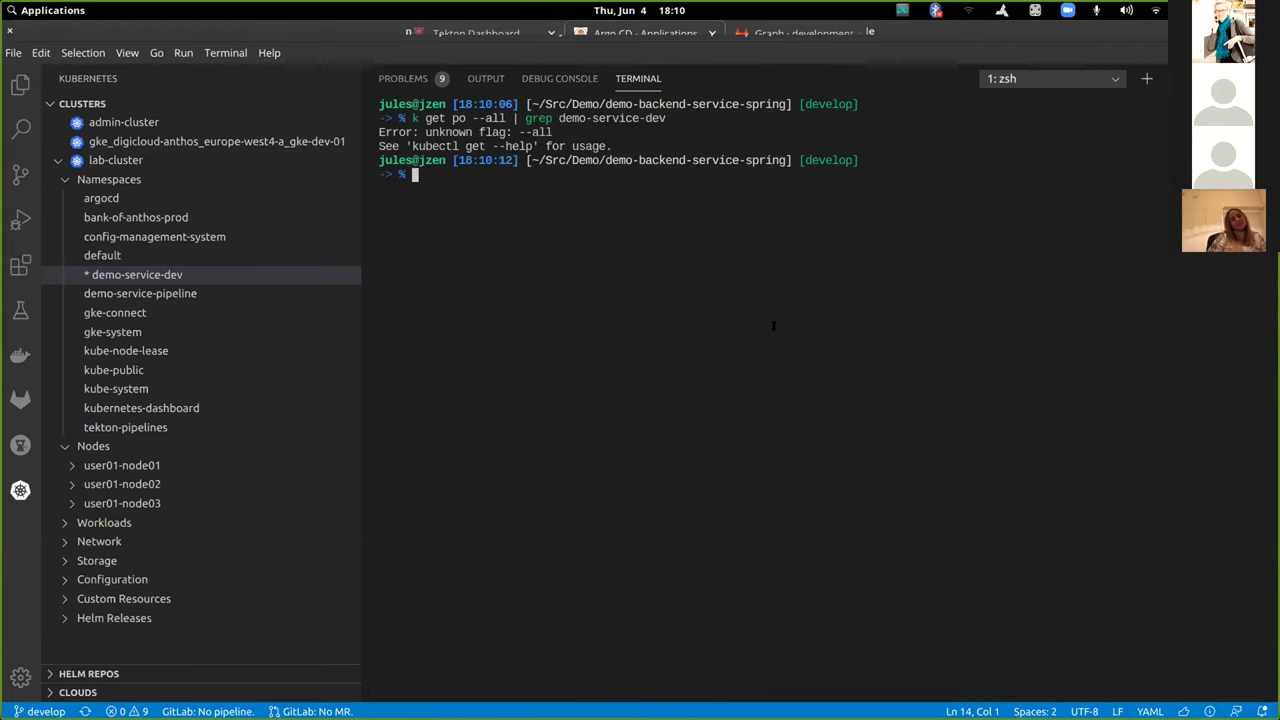
# - List the pods and deployments in the current namespace with kubectl, and clear the terminal
pyautogui.write('k get po')
pyautogui.press('Return')
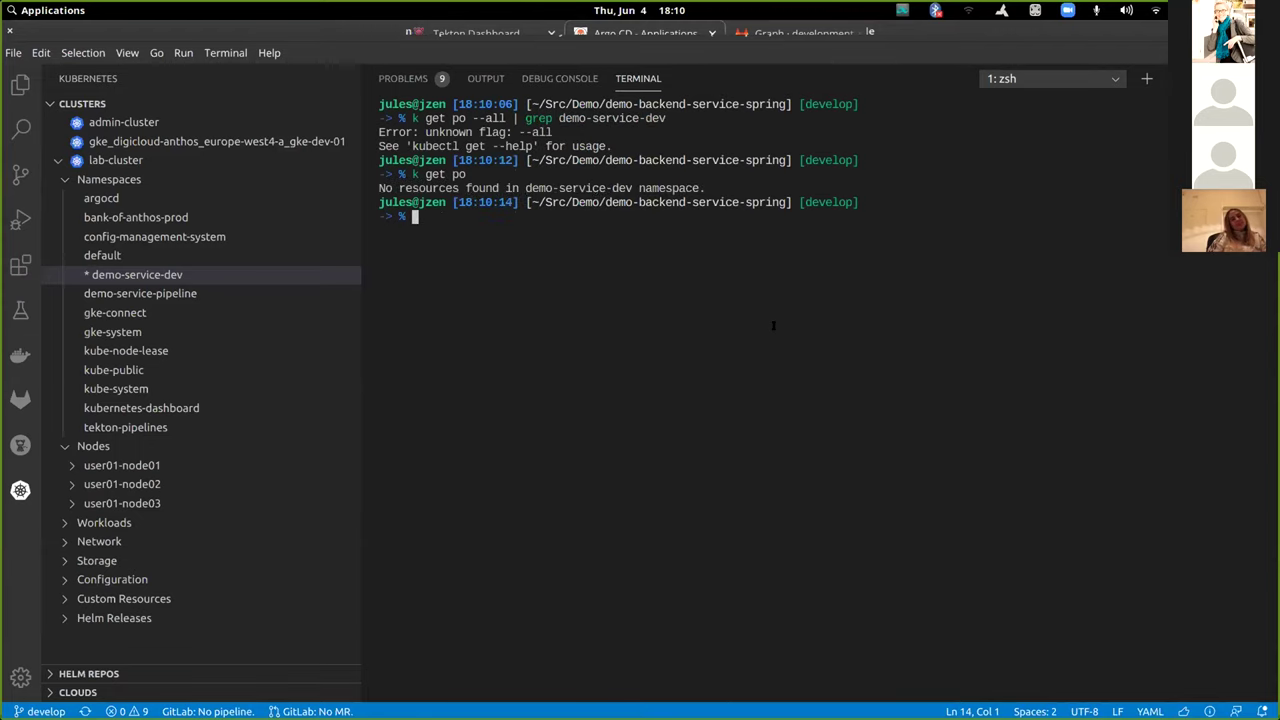
pyautogui.write('k get deployment')
pyautogui.press('Return')
pyautogui.write('clear')
pyautogui.press('Return')
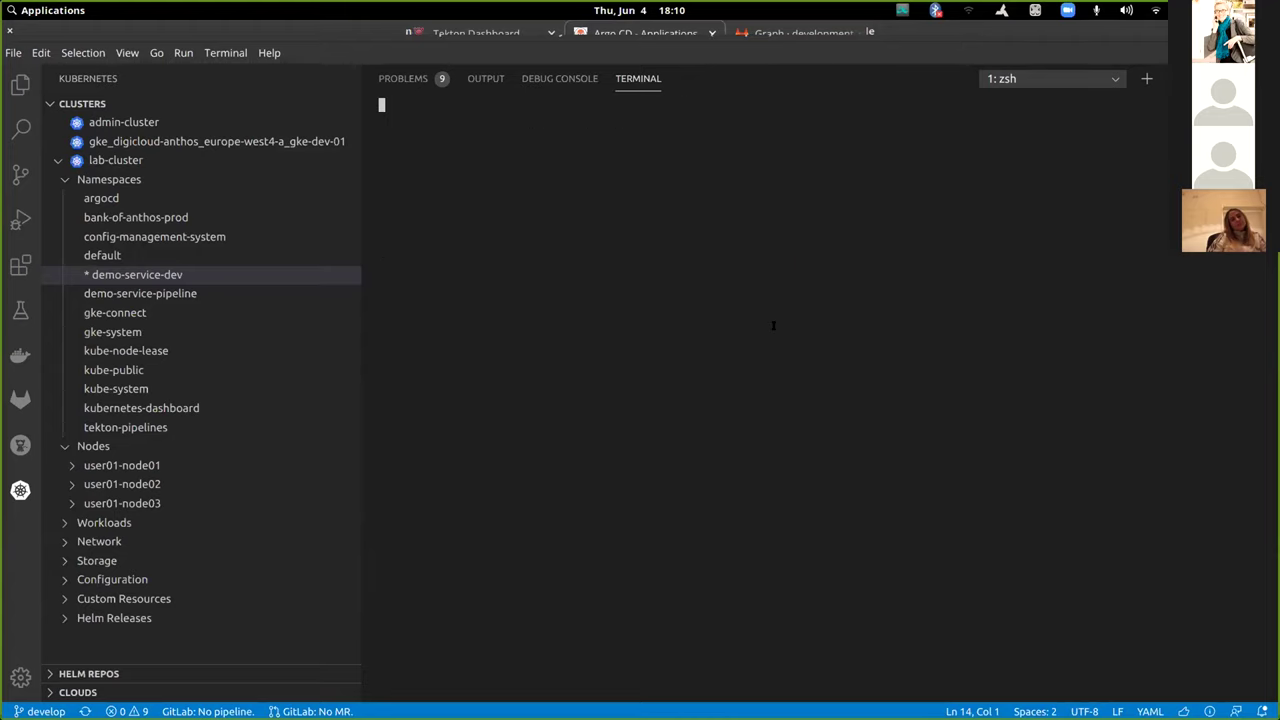
# - Return to Argo CD and set the application's destination namespace to demo-service-dev
pyautogui.hotkey('alt', 'Tab')
pyautogui.write('de')
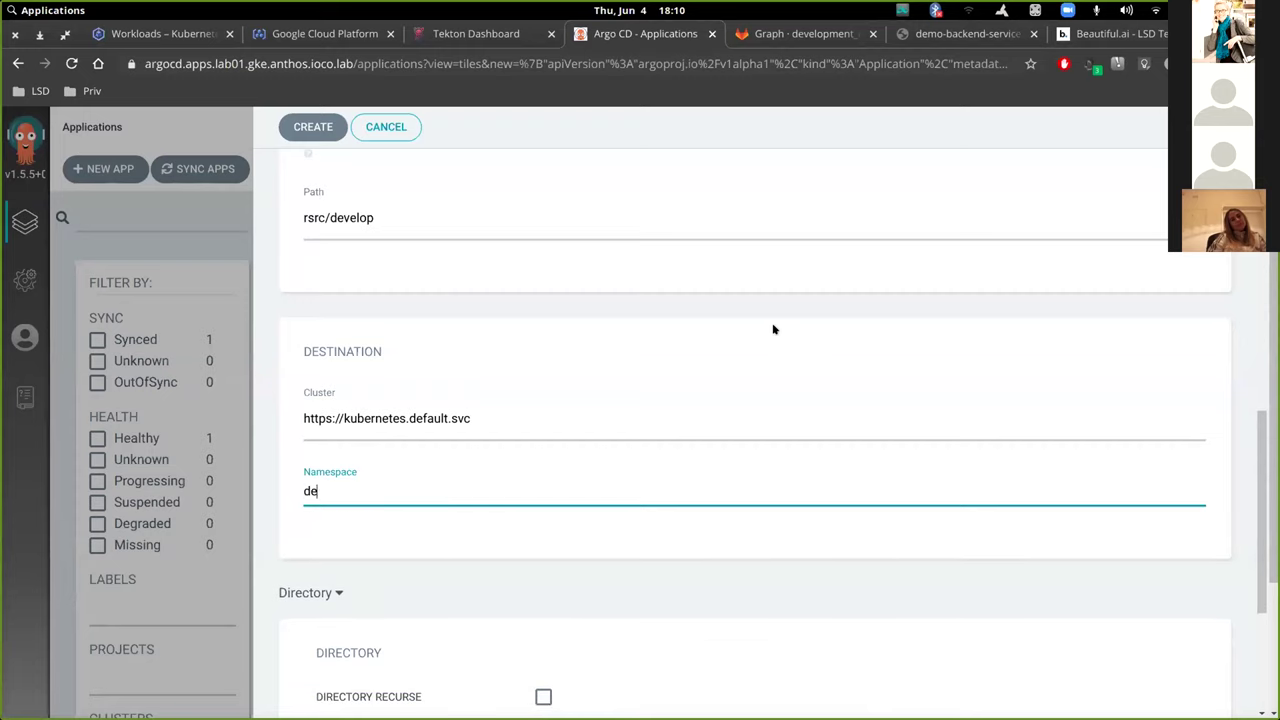
pyautogui.write('mo-service-dev')
pyautogui.scroll(-1, 640, 560)
pyautogui.scroll(-1, 640, 560)
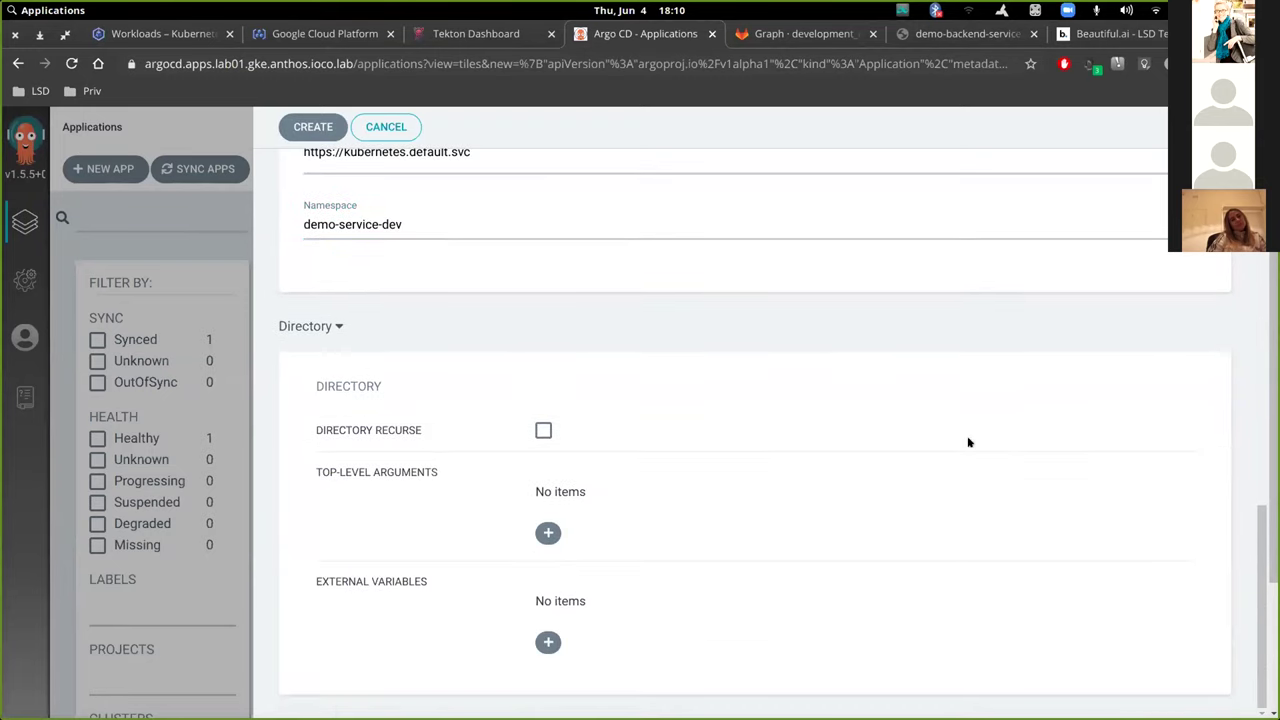
# - Review the destination settings, create the application and open the resource tree of demo-backend-service-dev
pyautogui.scroll(5, 471, 463)
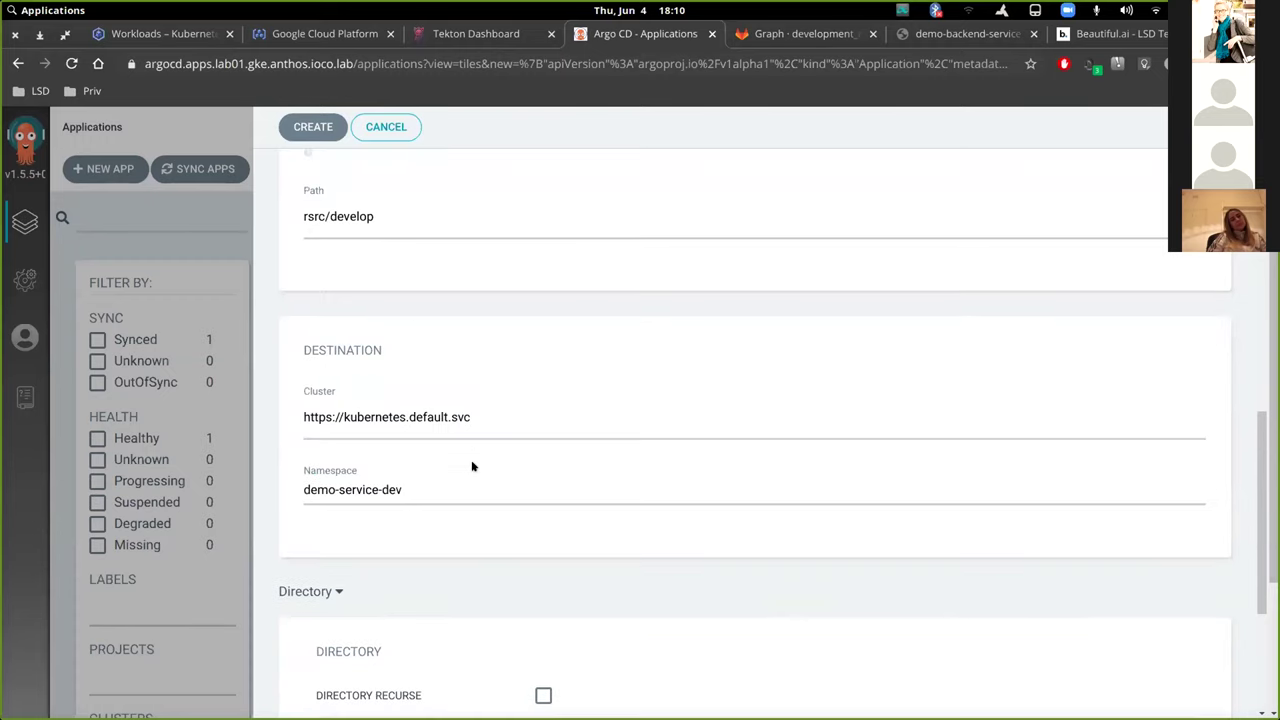
pyautogui.scroll(4, 464, 449)
pyautogui.click(313, 126)
pyautogui.click(400, 289)
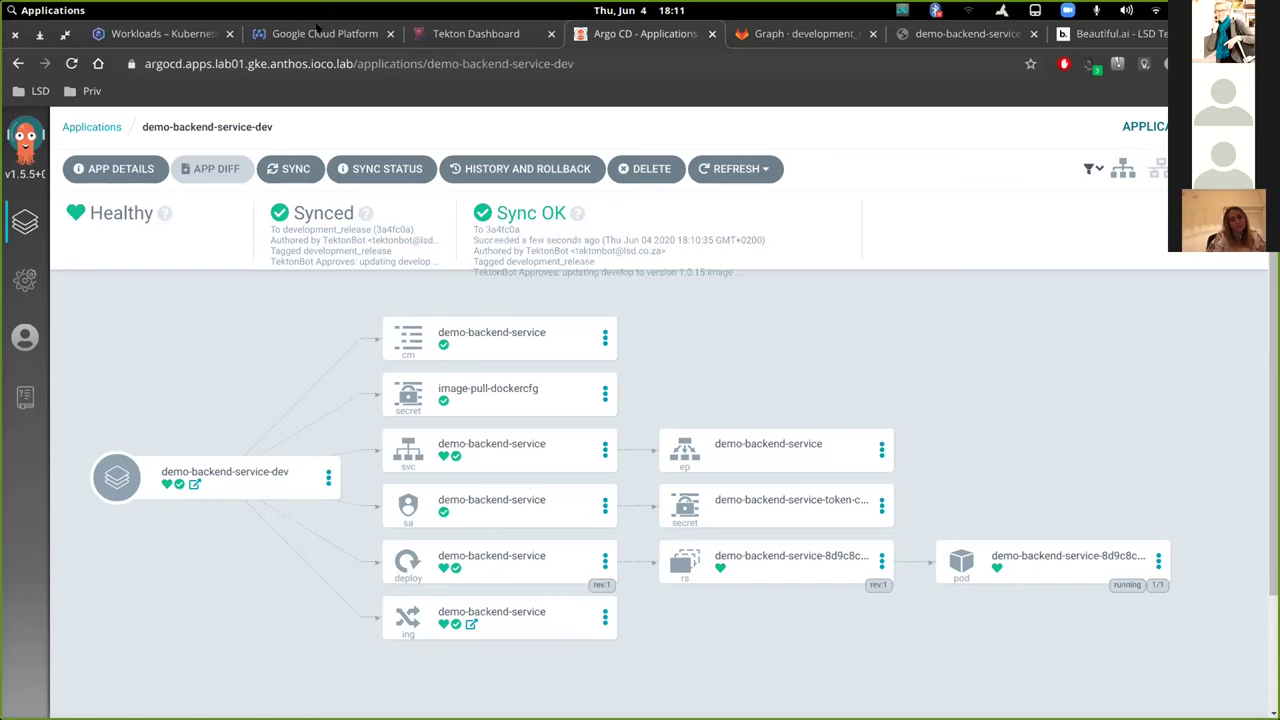
# - Browse Google Container Registry from the repository list to the image tags of demo-backend-service-develop/demo-backend-service
pyautogui.click(318, 33)
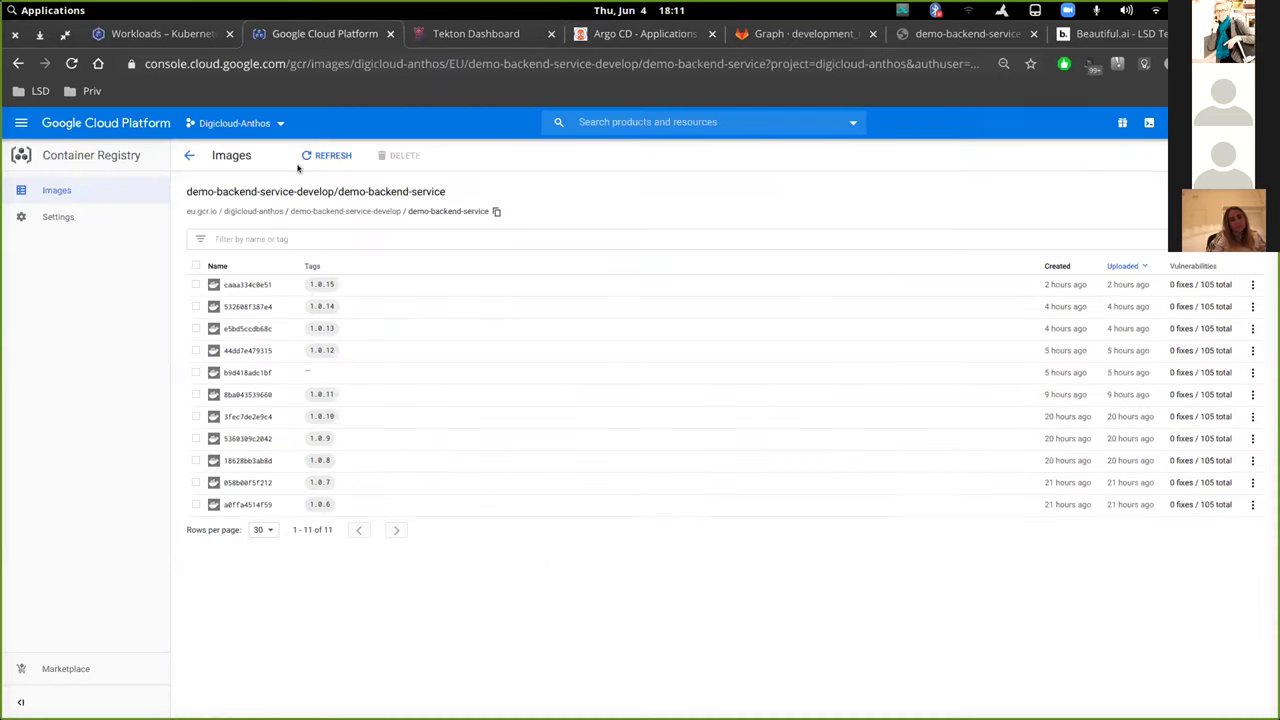
pyautogui.click(186, 155)
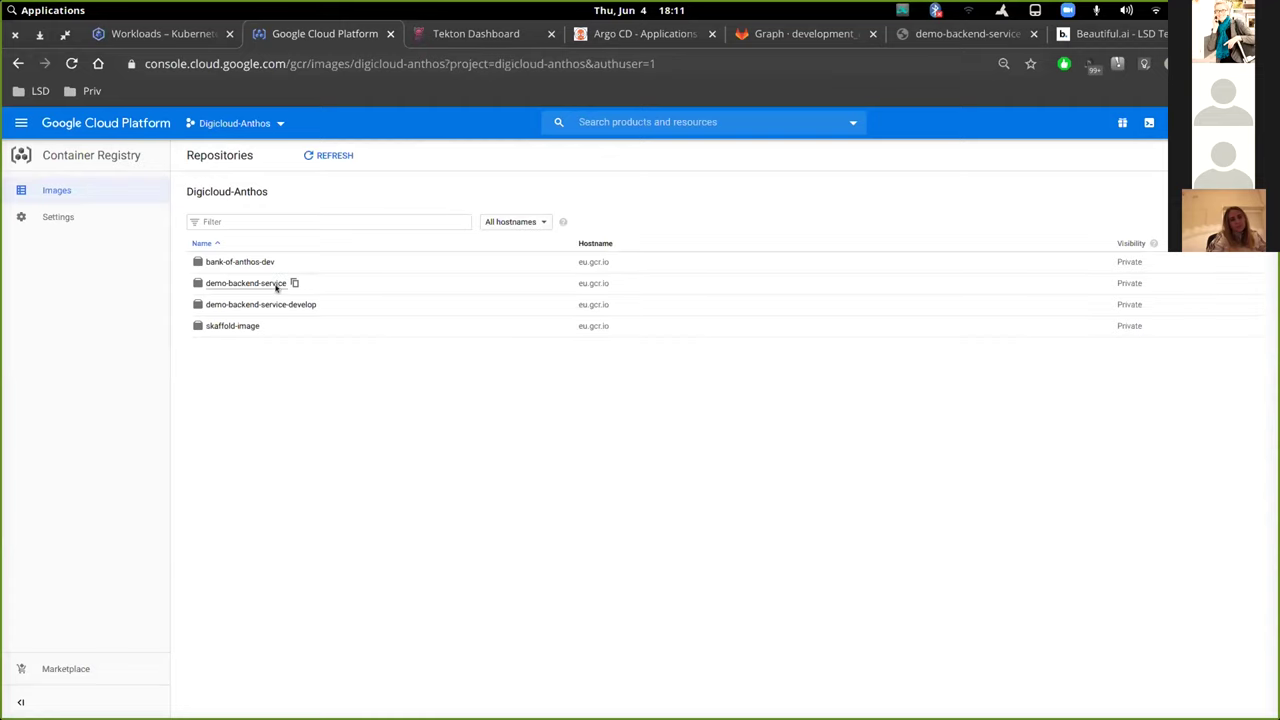
pyautogui.click(254, 305)
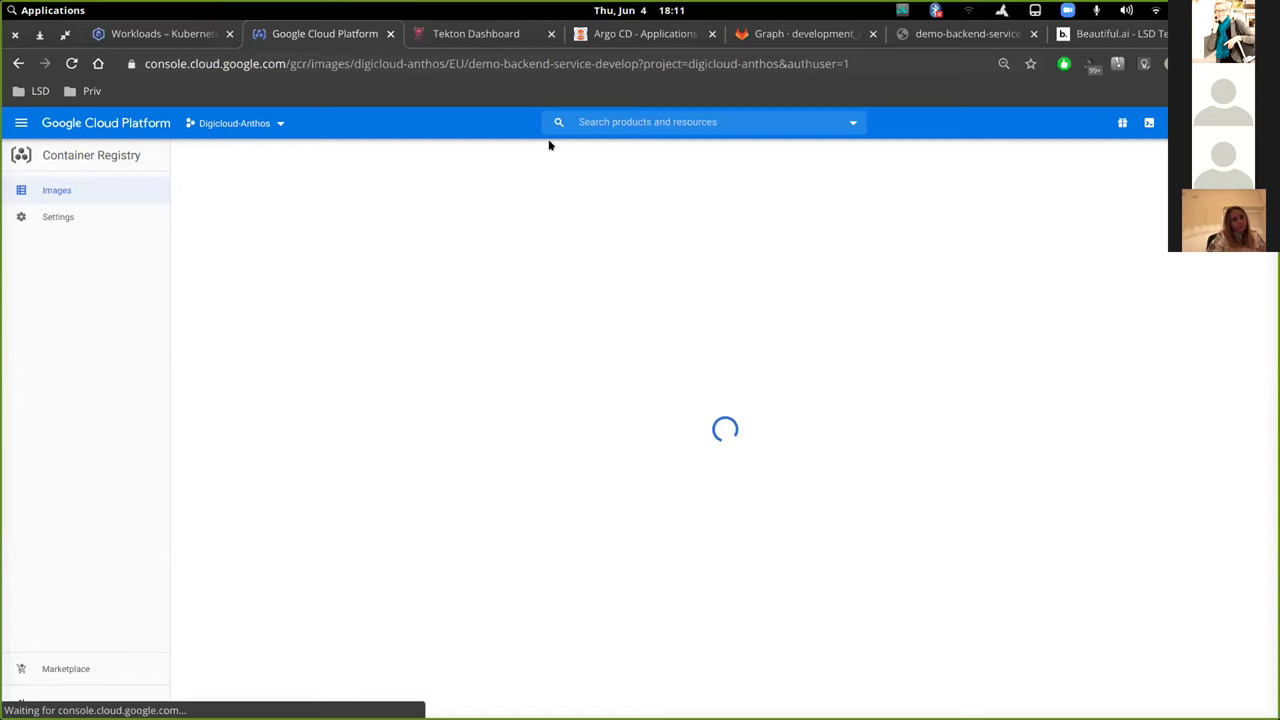
pyautogui.click(294, 284)
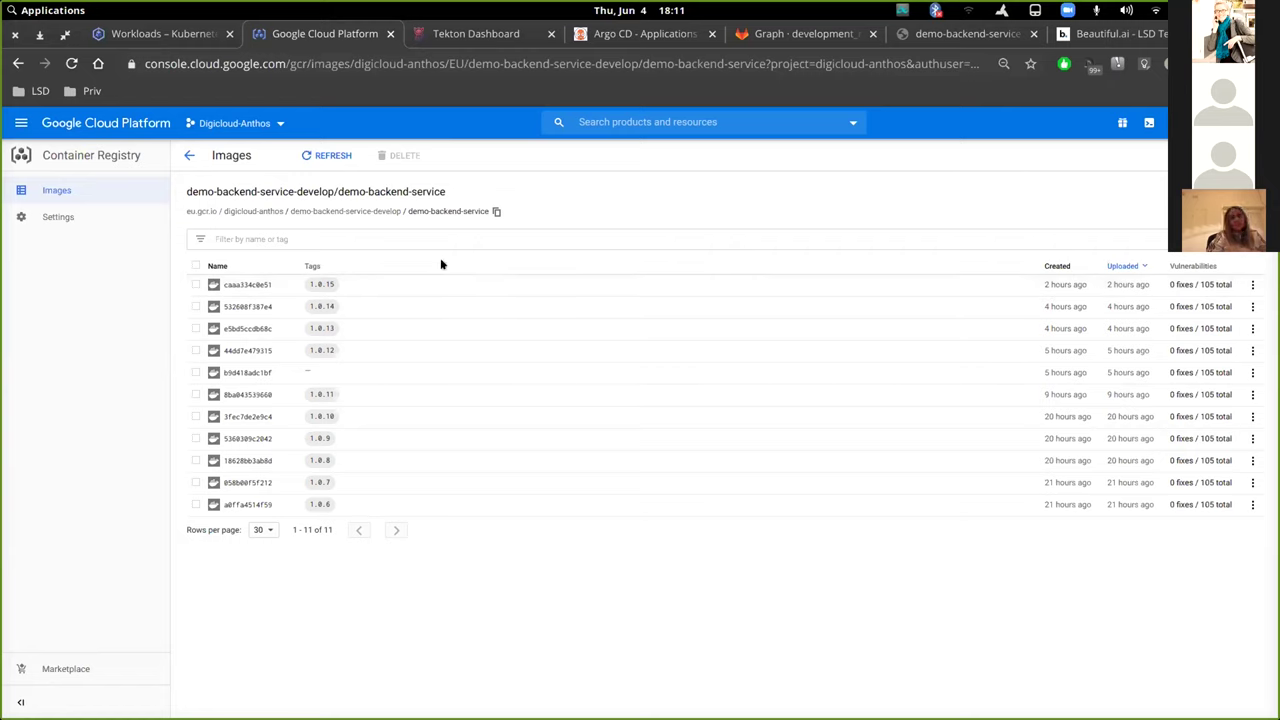
# - Switch to GitLab and view deployment-demo-backend-service.yml in the rsrc/develop folder of the development_release tag
pyautogui.click(824, 36)
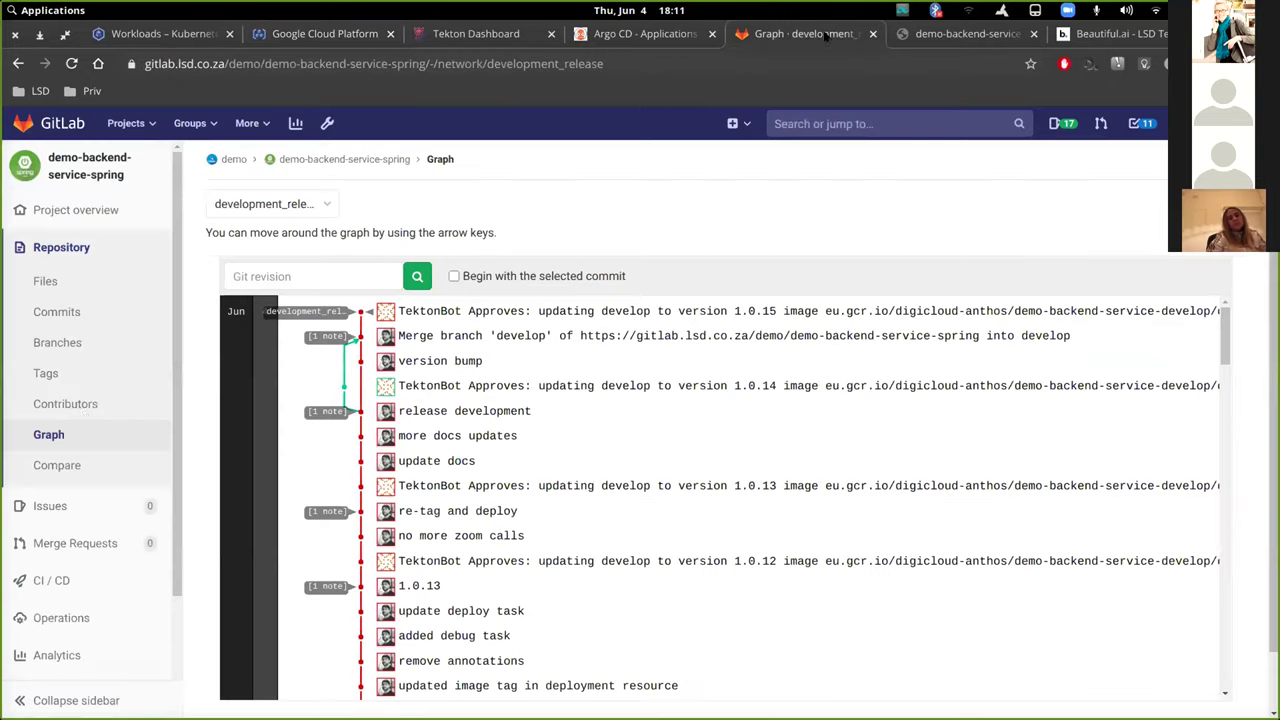
pyautogui.click(116, 283)
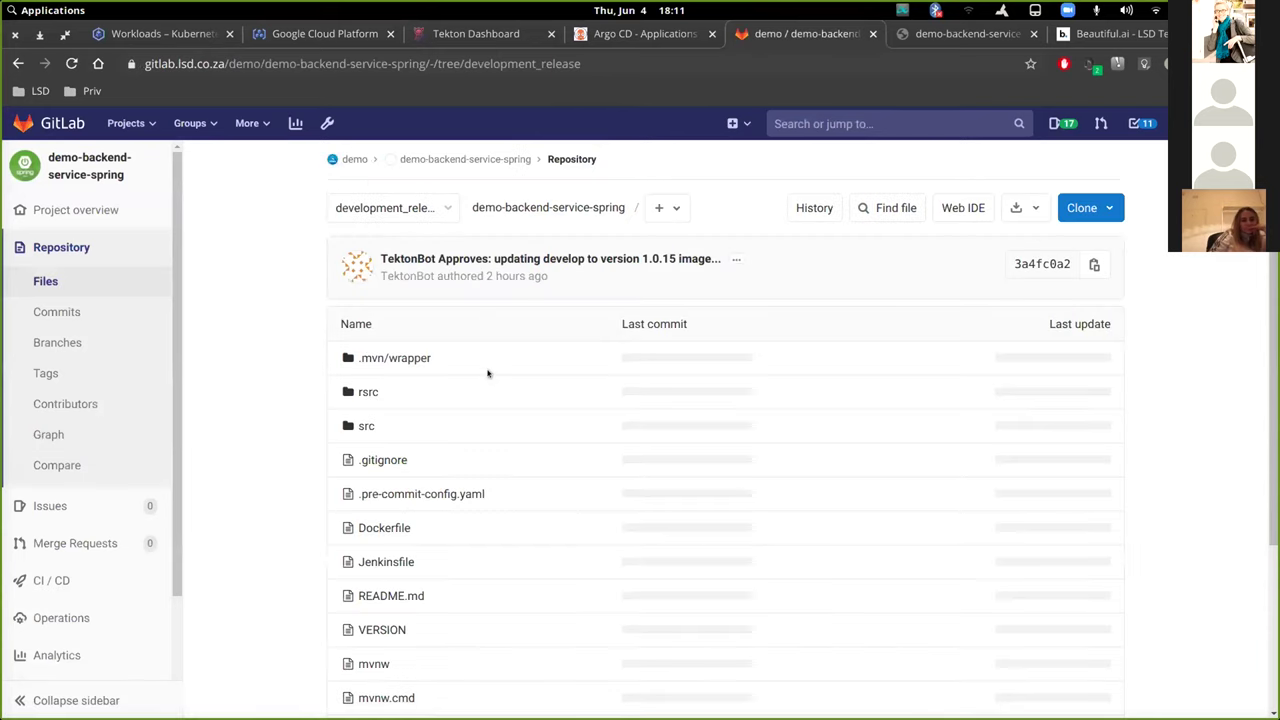
pyautogui.scroll(-2, 464, 466)
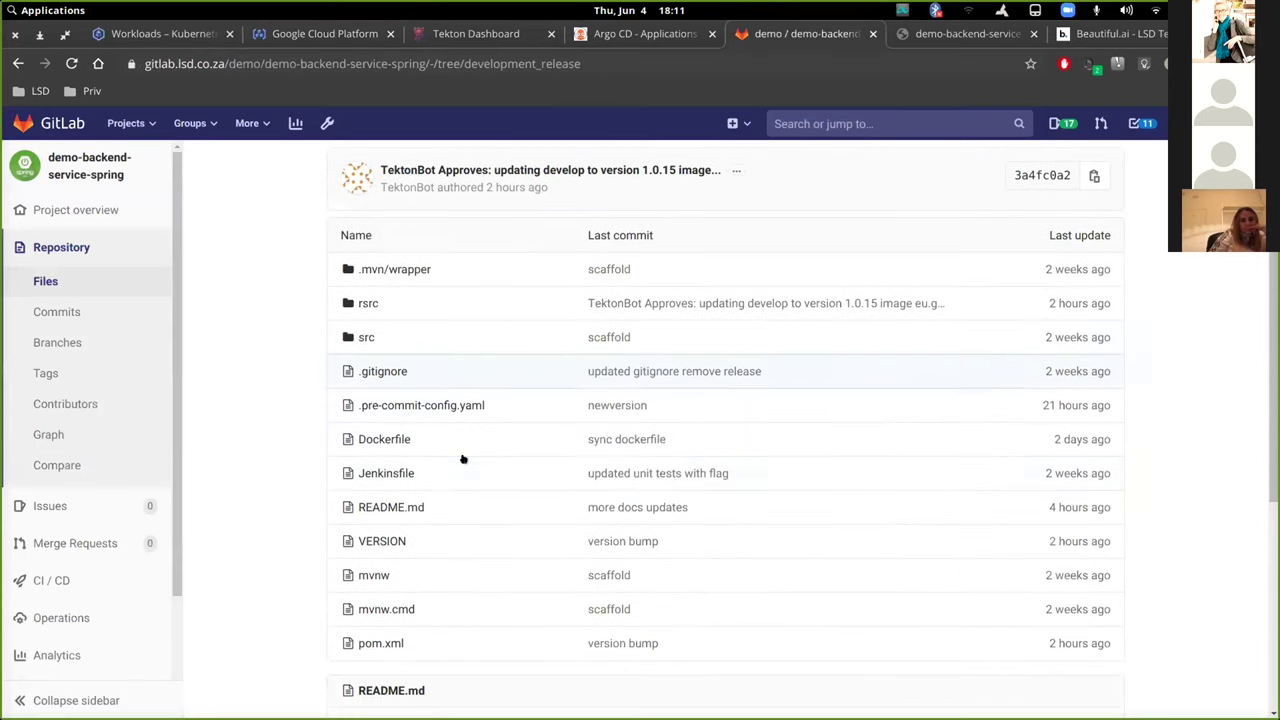
pyautogui.click(370, 304)
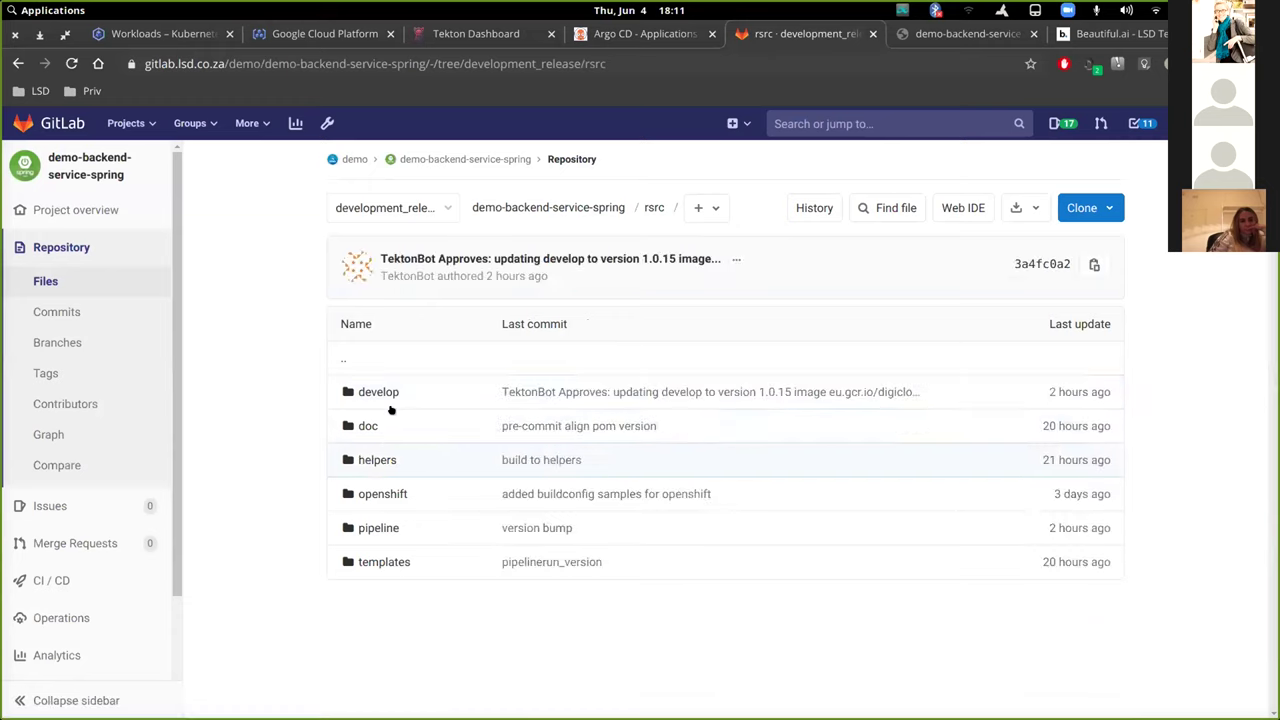
pyautogui.click(399, 391)
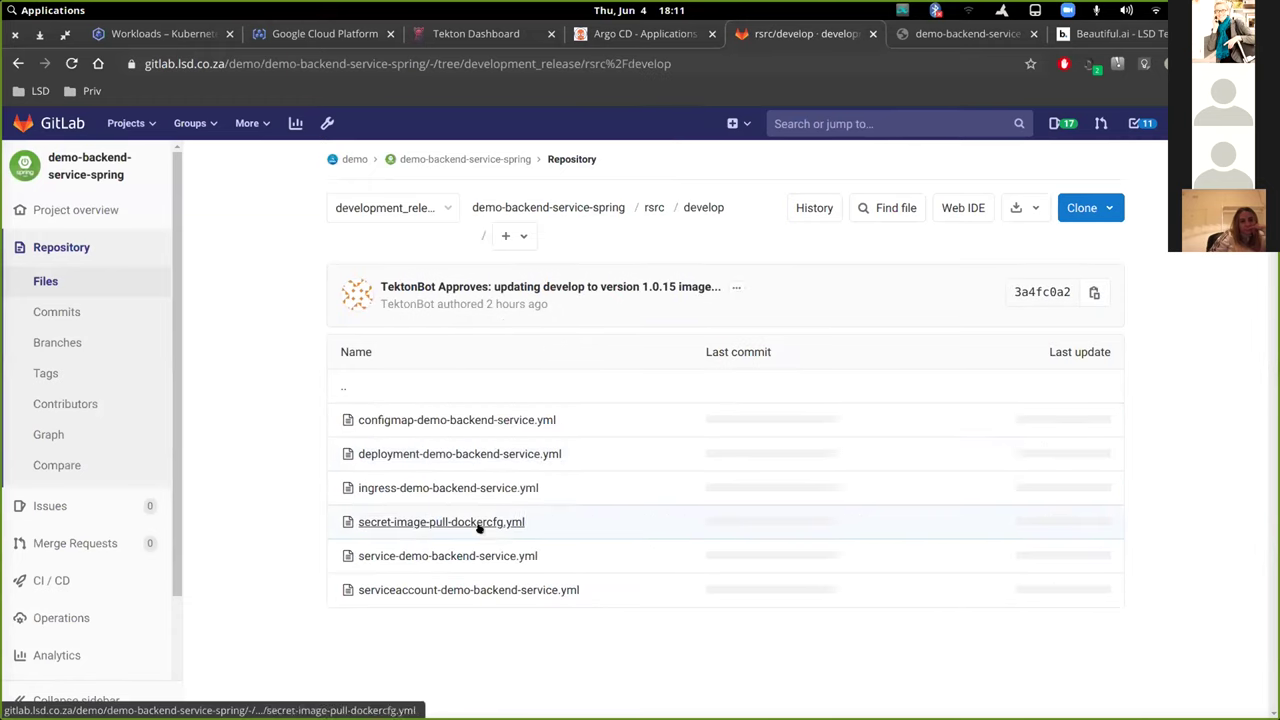
pyautogui.click(491, 453)
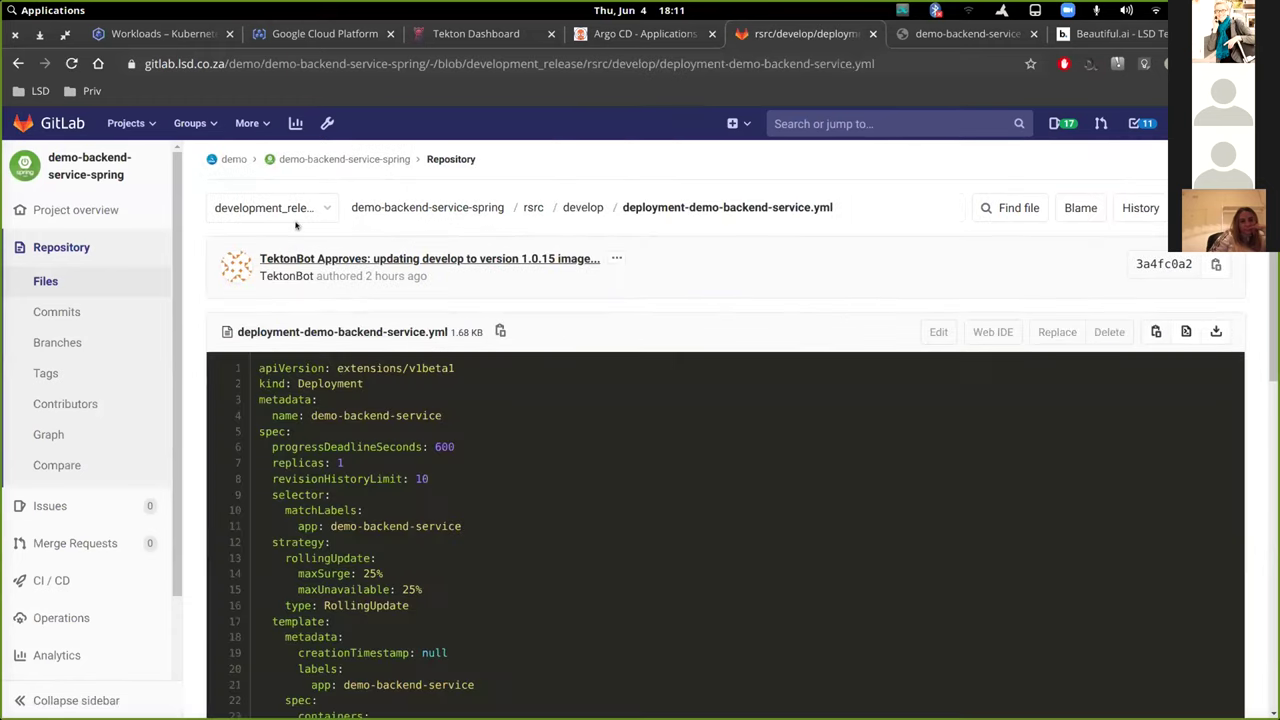
# - Check the manifest's selected tag and container image, and compare that image with the running pod's image in Argo CD
pyautogui.click(275, 210)
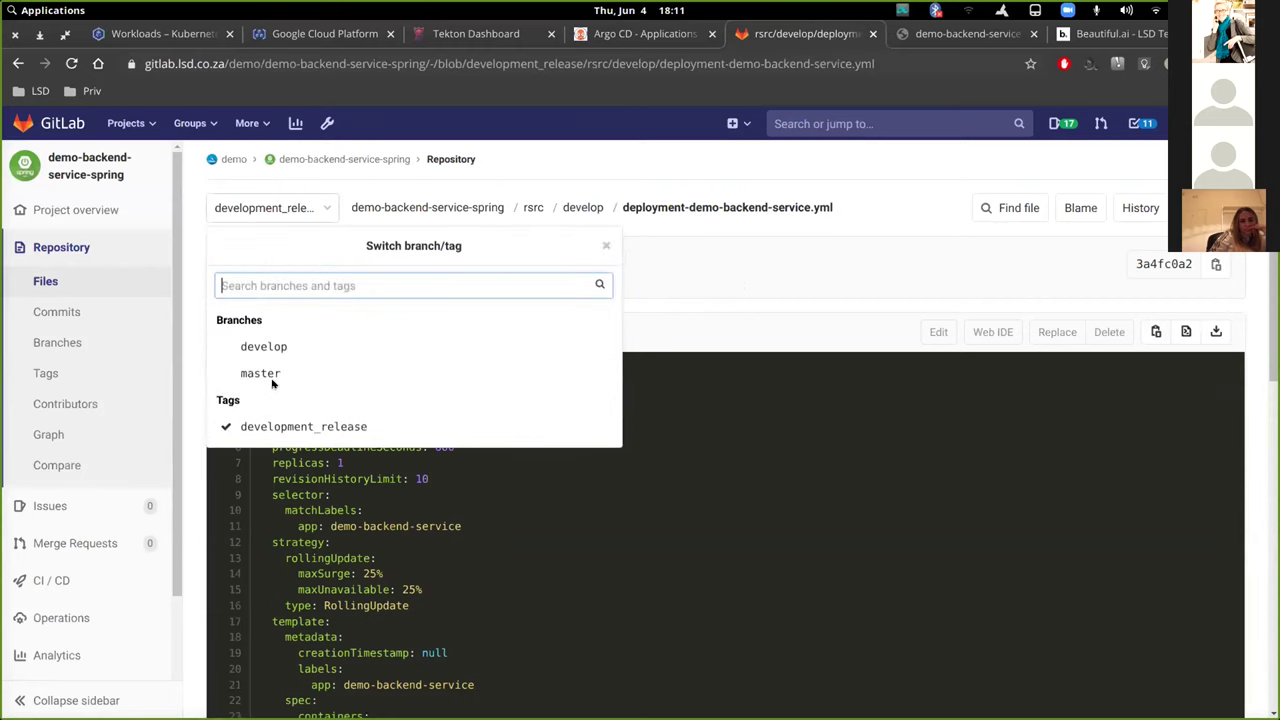
pyautogui.click(877, 509)
pyautogui.scroll(-3, 877, 509)
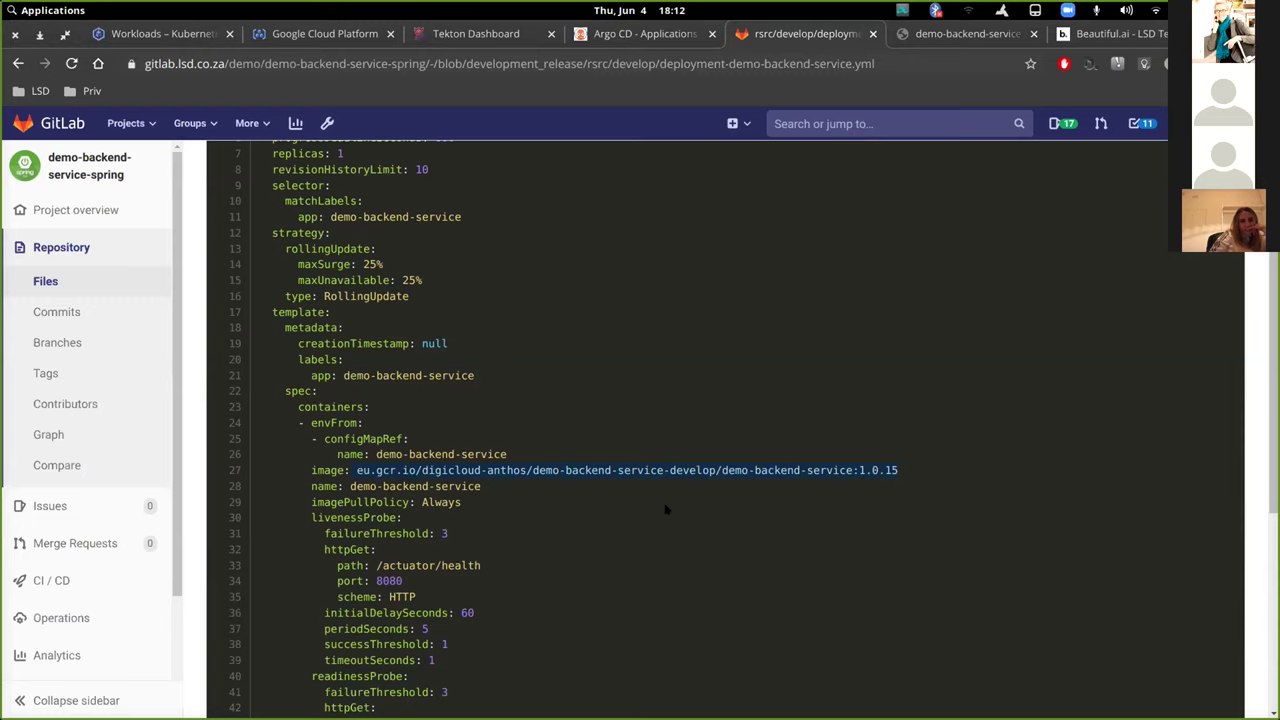
pyautogui.click(591, 38)
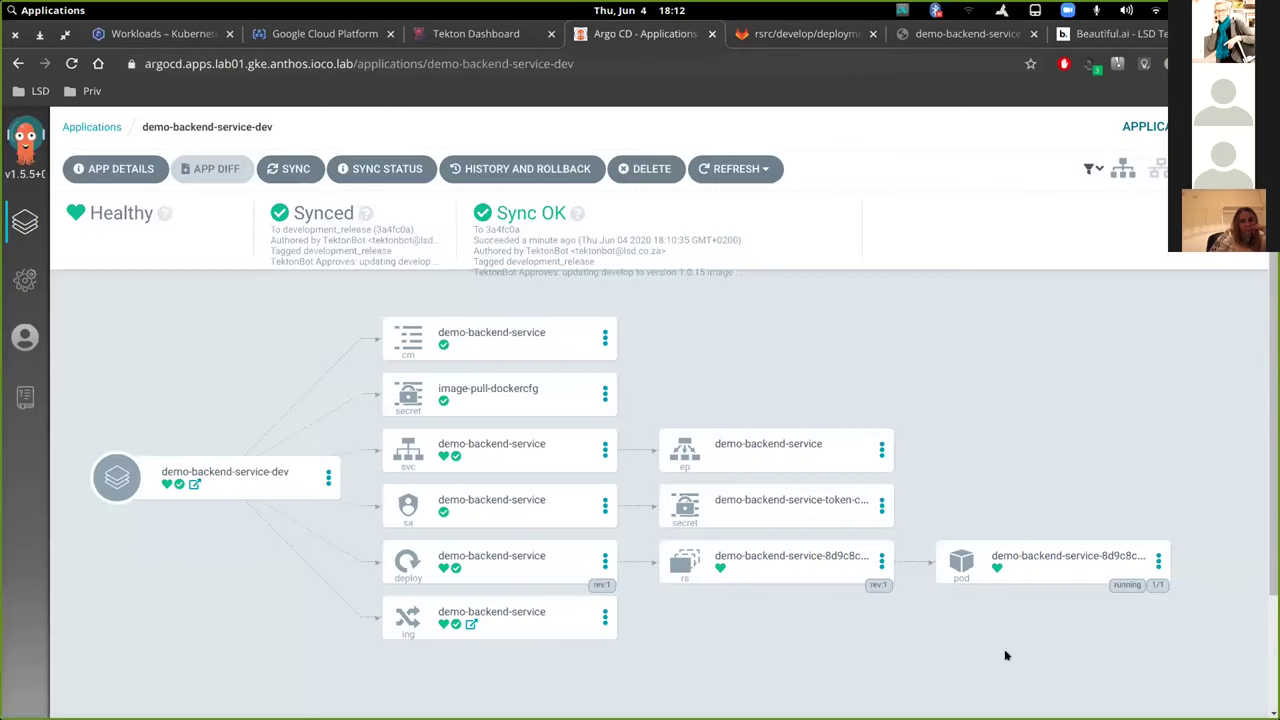
pyautogui.moveTo(1035, 558)
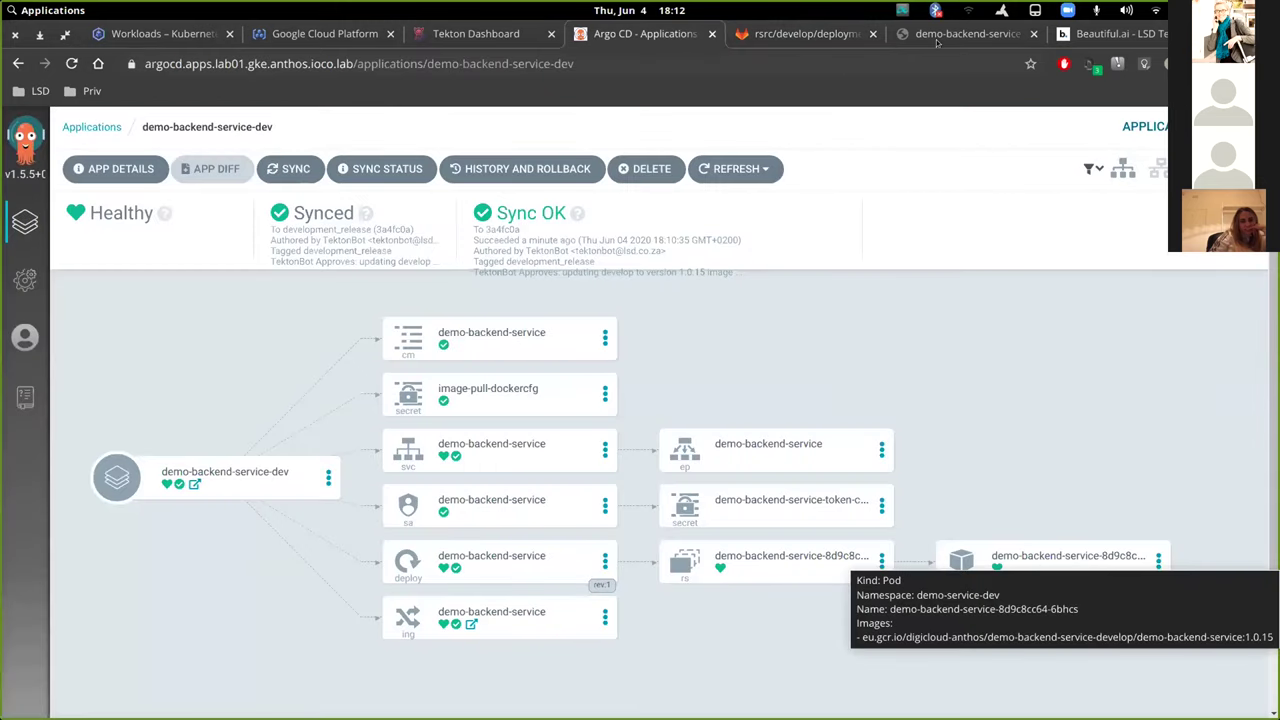
# - Reload the demo backend service's /info page and highlight the build version in the response
pyautogui.click(945, 35)
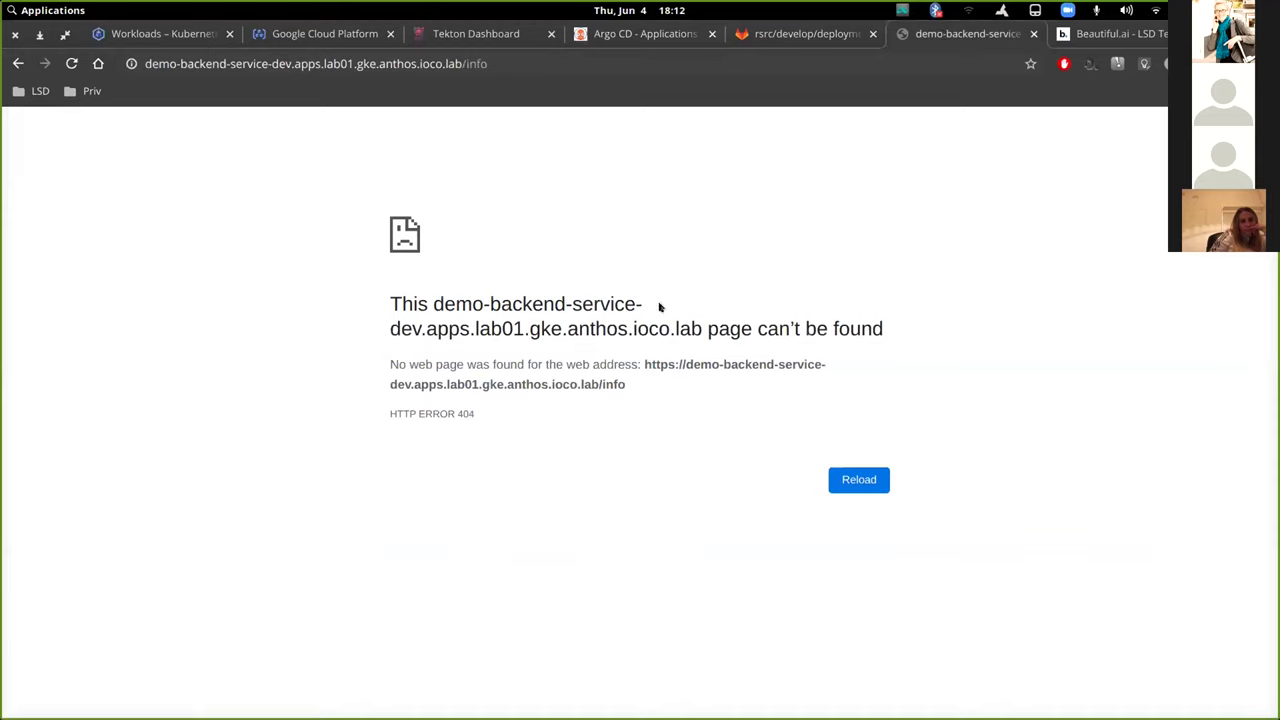
pyautogui.hotkey('ctrl', 'r')
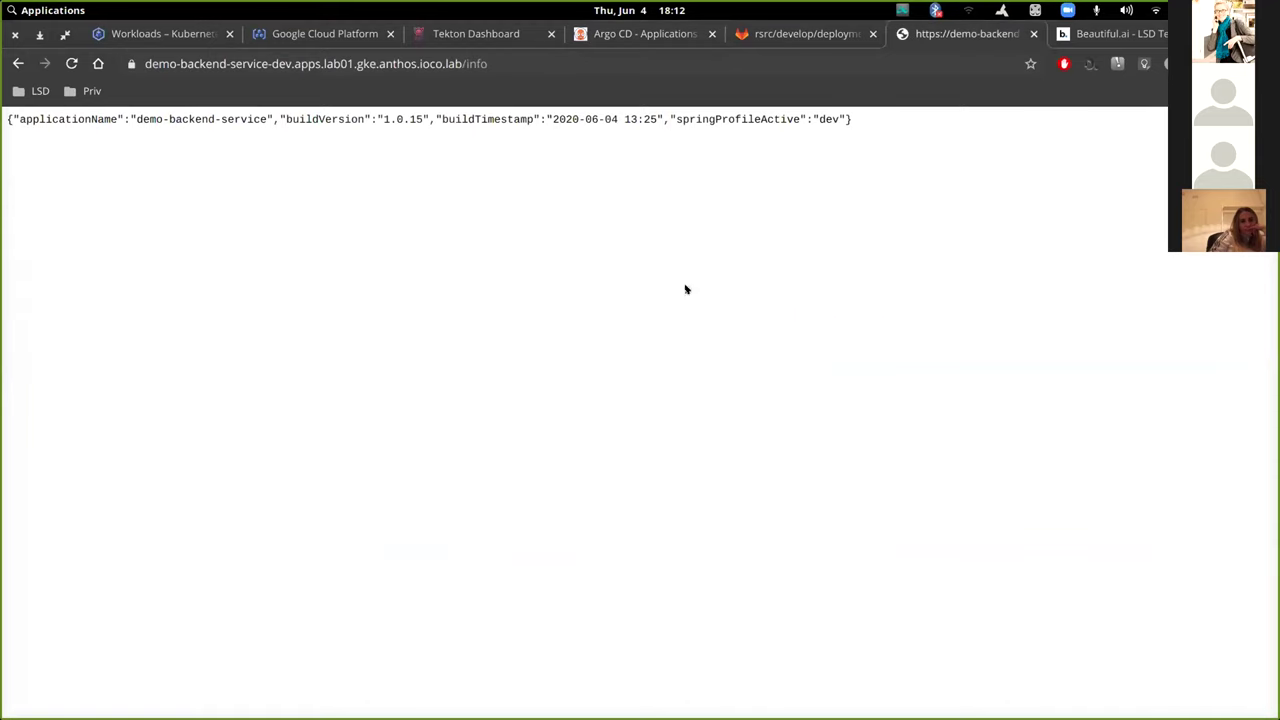
pyautogui.moveTo(375, 116); pyautogui.dragTo(418, 117)
pyautogui.click(682, 417)
# - Highlight the secure page address, the whole JSON response and its active Spring profile on the /info page
pyautogui.hotkey('ctrl', 'l')
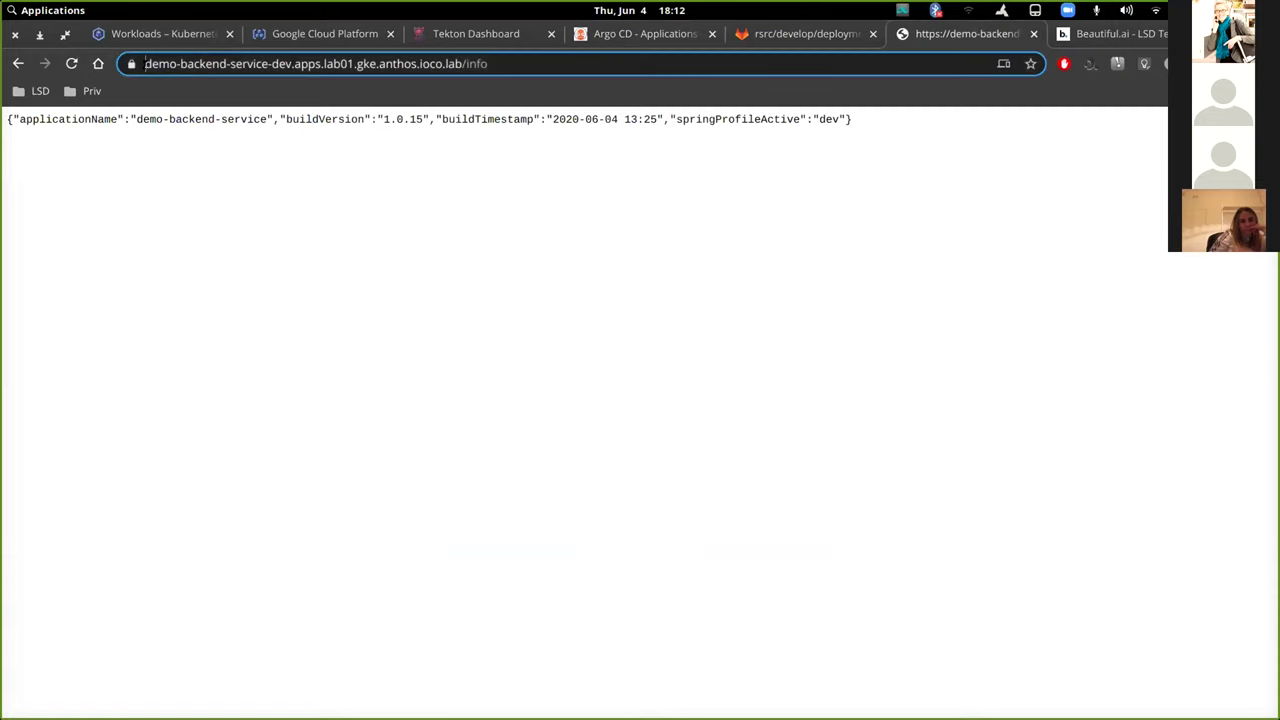
pyautogui.click(131, 63)
pyautogui.click(783, 200)
pyautogui.moveTo(846, 119); pyautogui.dragTo(6, 150)
pyautogui.click(81, 160)
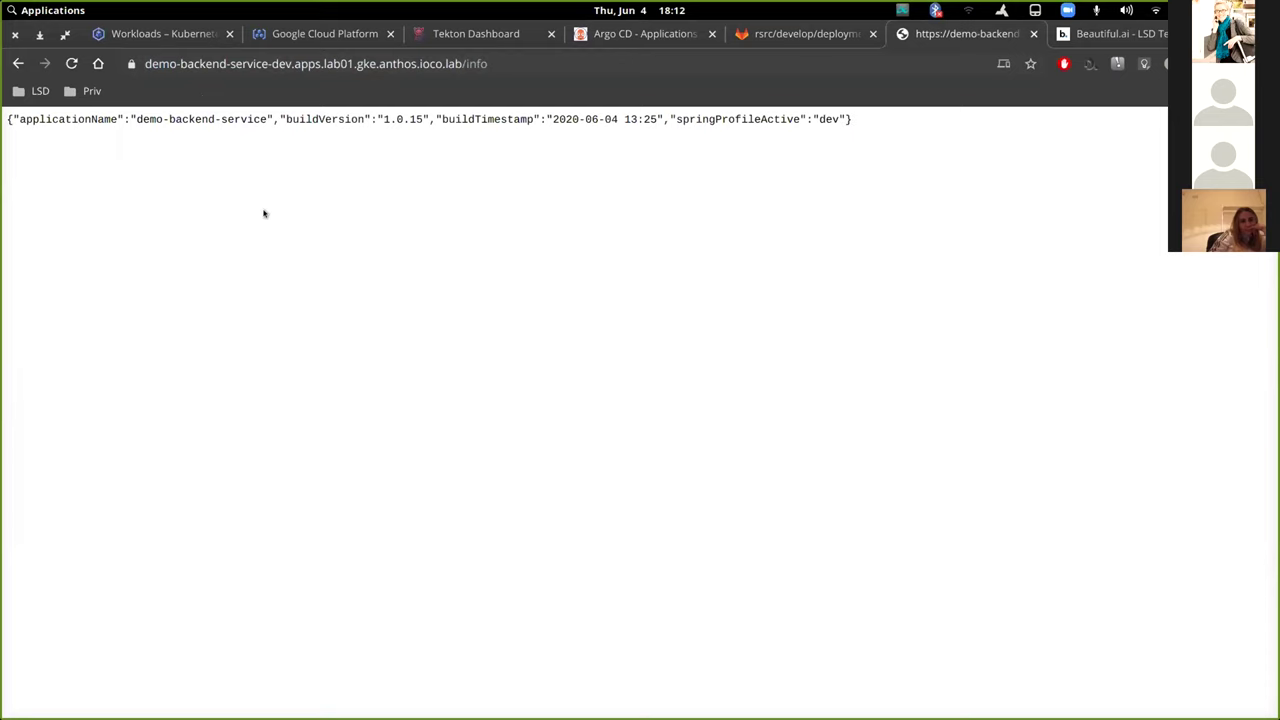
pyautogui.doubleClick(830, 119)
pyautogui.click(856, 412)
# - Review the details of the demo-backend-service-dev application in Argo CD down to its sync policy, and close them
pyautogui.click(640, 34)
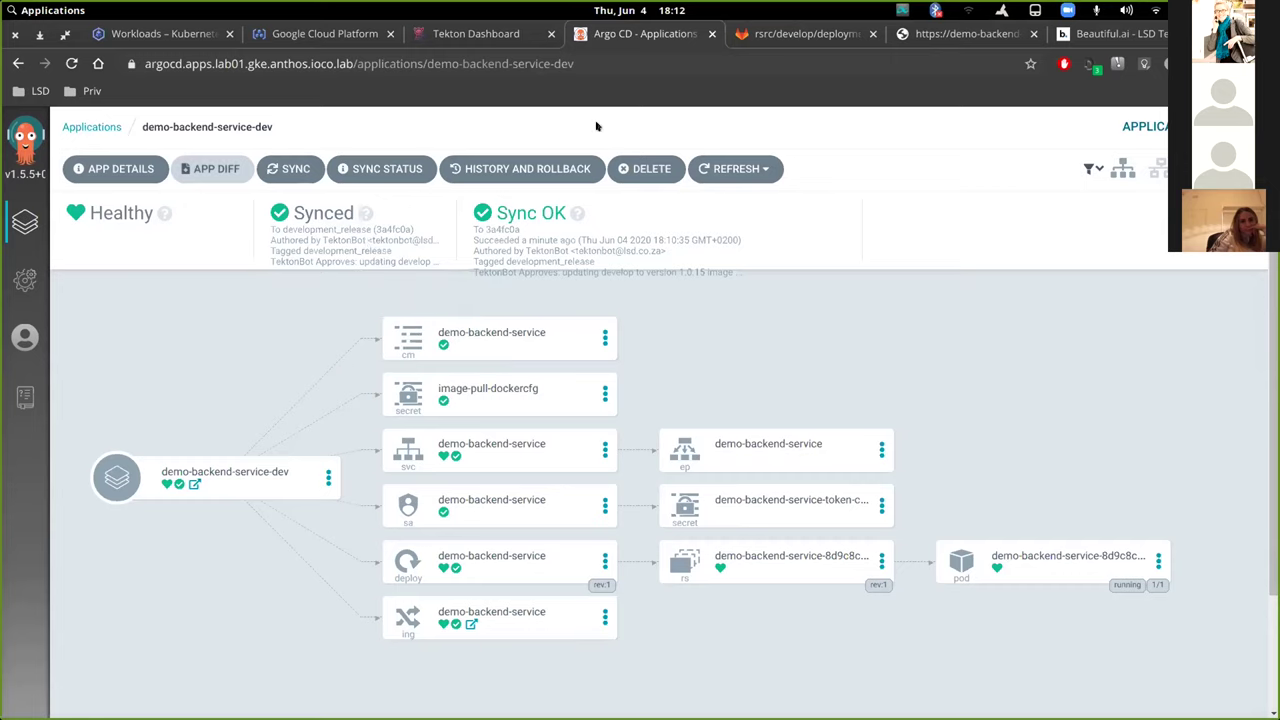
pyautogui.click(144, 174)
pyautogui.scroll(-1, 928, 585)
pyautogui.scroll(-3, 511, 306)
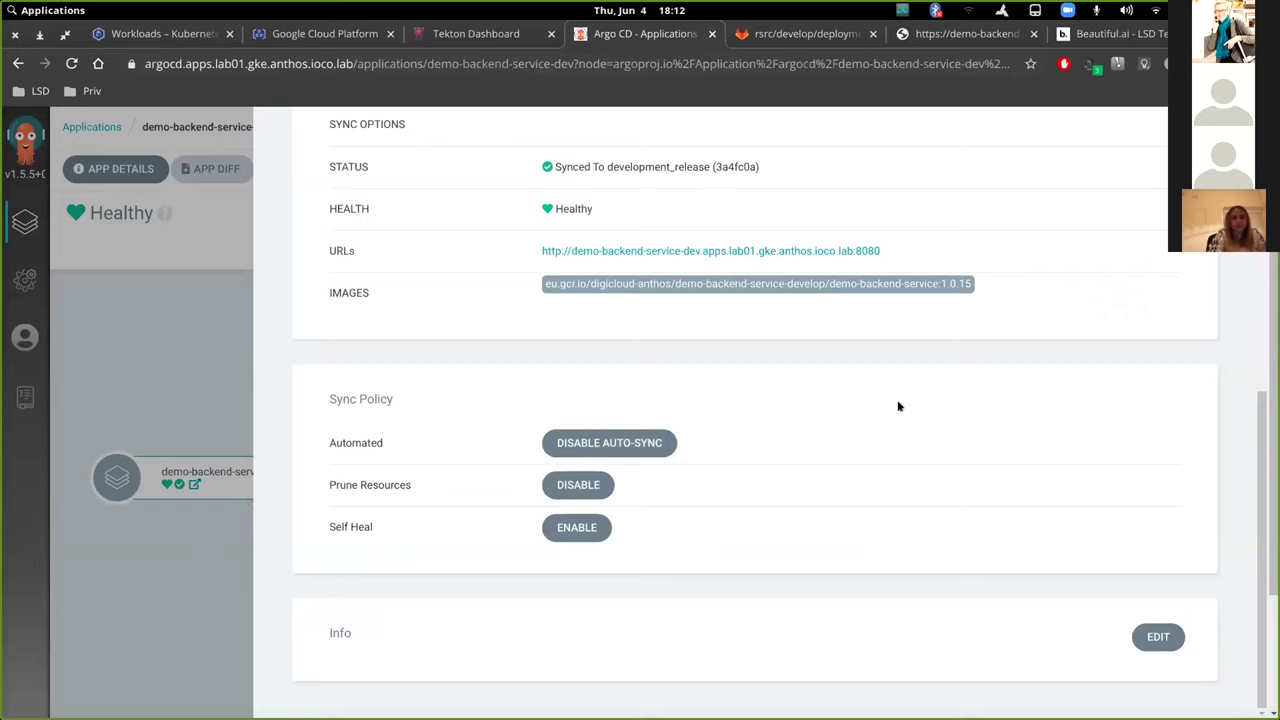
pyautogui.click(25, 282)
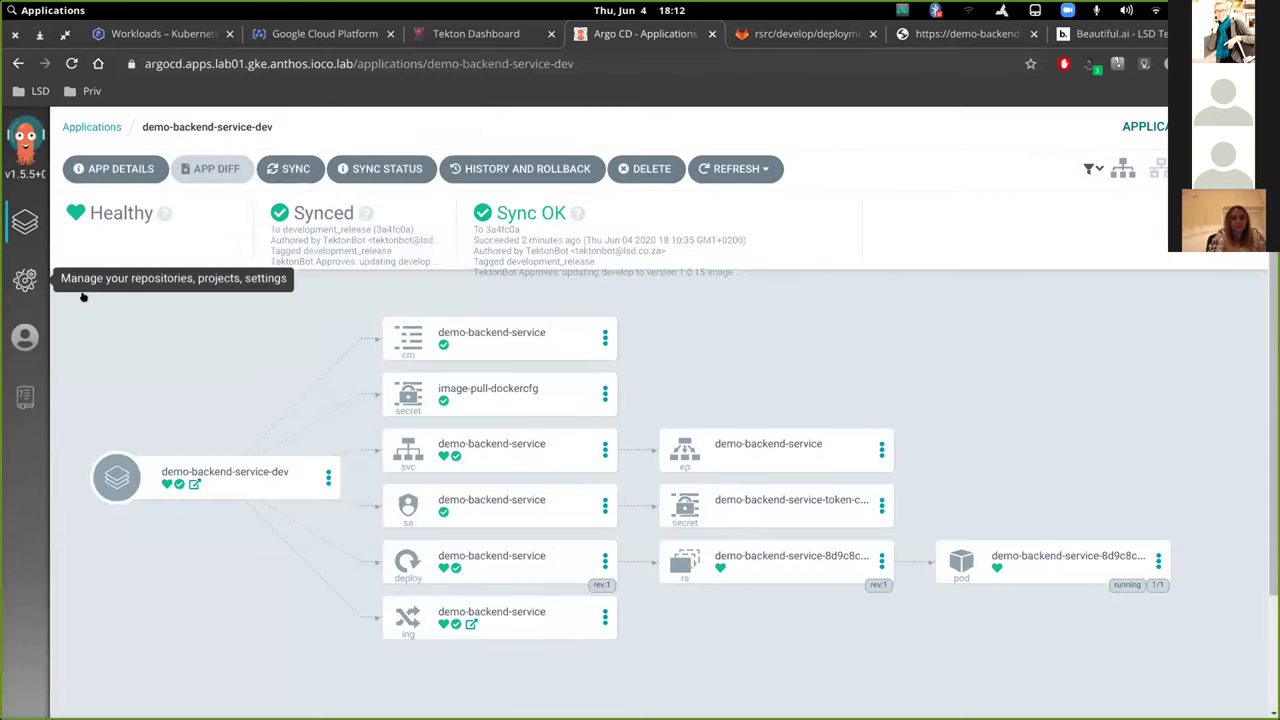
# - Open the demo-backend-service-dev project in the Argo CD settings and bring up its new sync window form
pyautogui.click(25, 282)
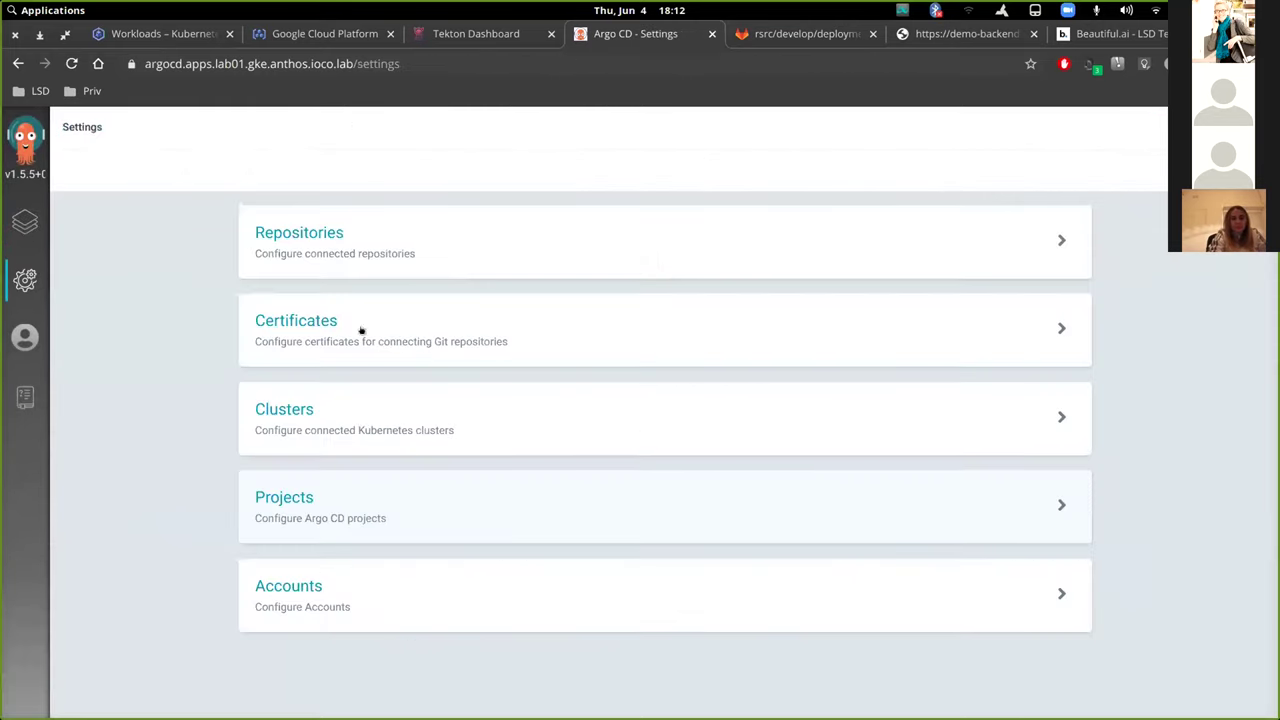
pyautogui.click(329, 490)
pyautogui.click(384, 295)
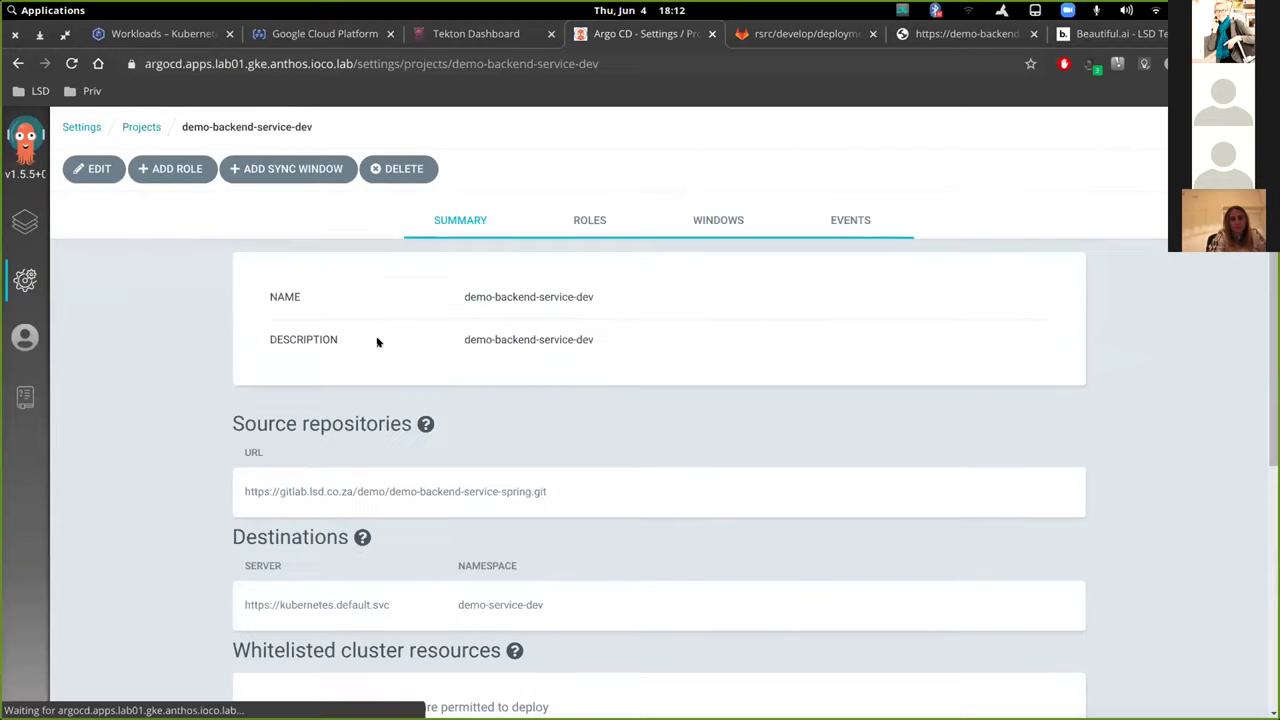
pyautogui.click(272, 169)
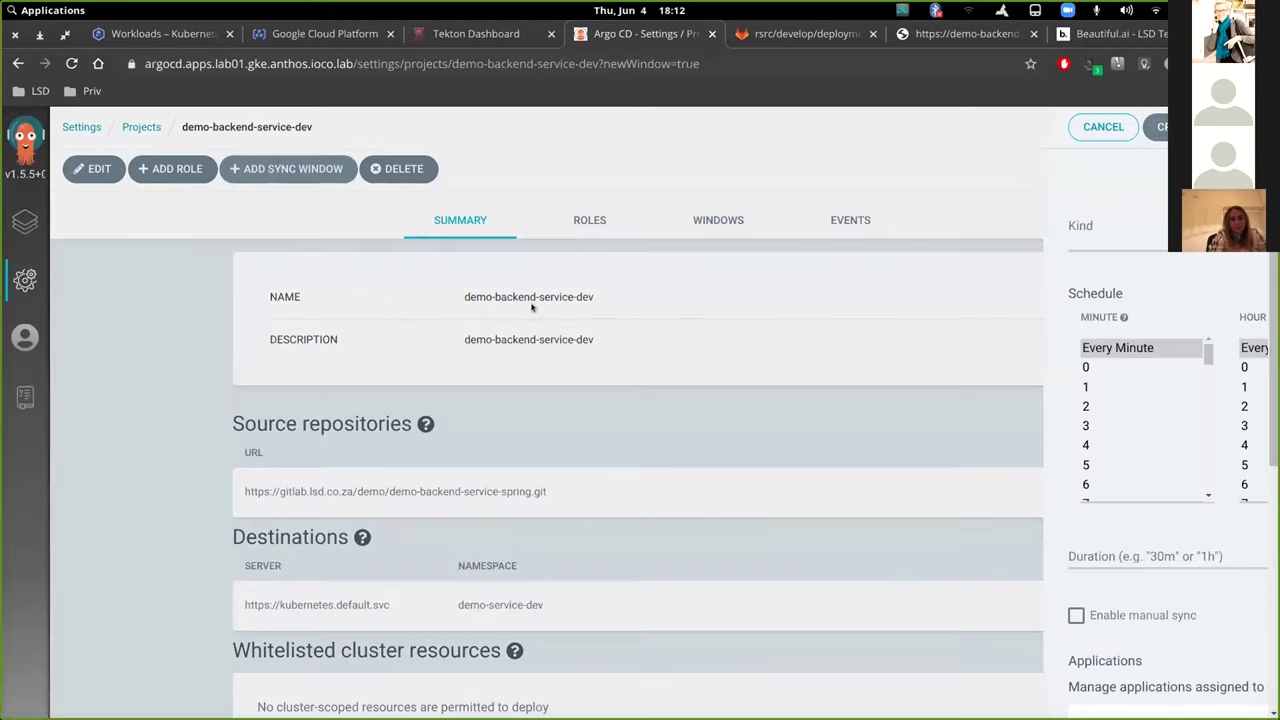
# - Review the new sync window form down to its application, namespace and cluster assignments, and close it without creating a window
pyautogui.scroll(-5, 325, 615)
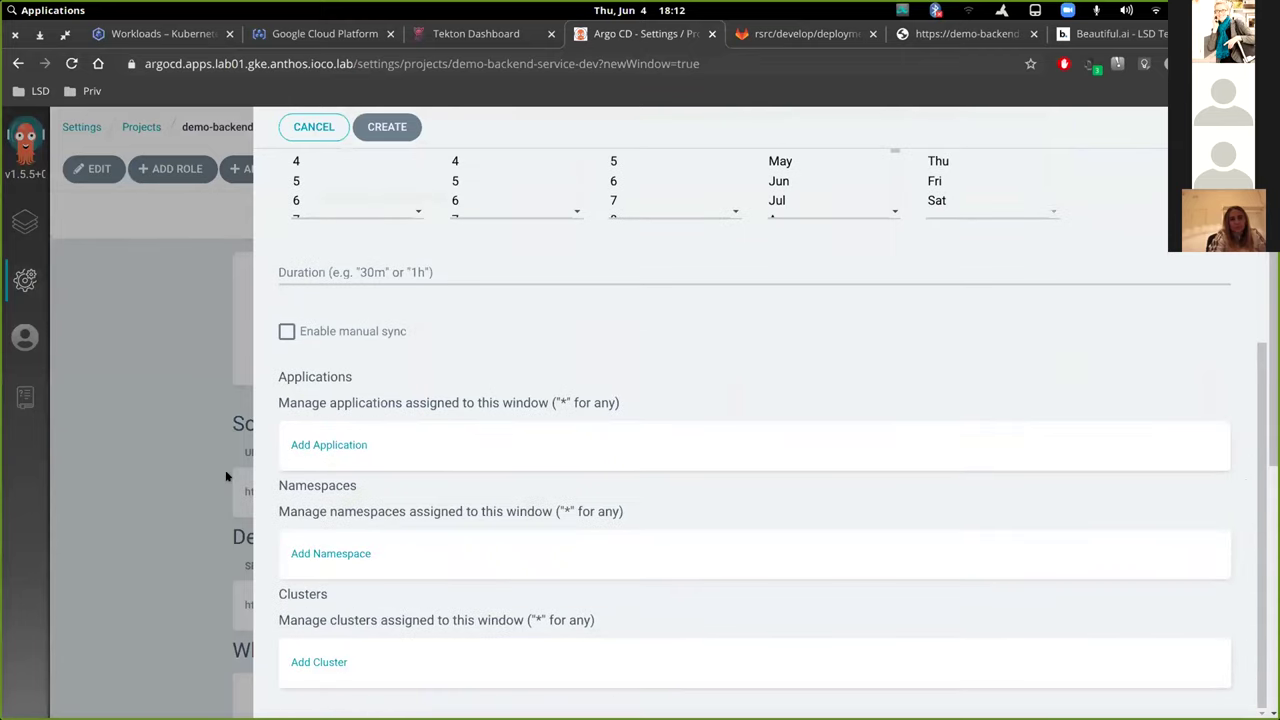
pyautogui.scroll(5, 651, 484)
pyautogui.click(200, 290)
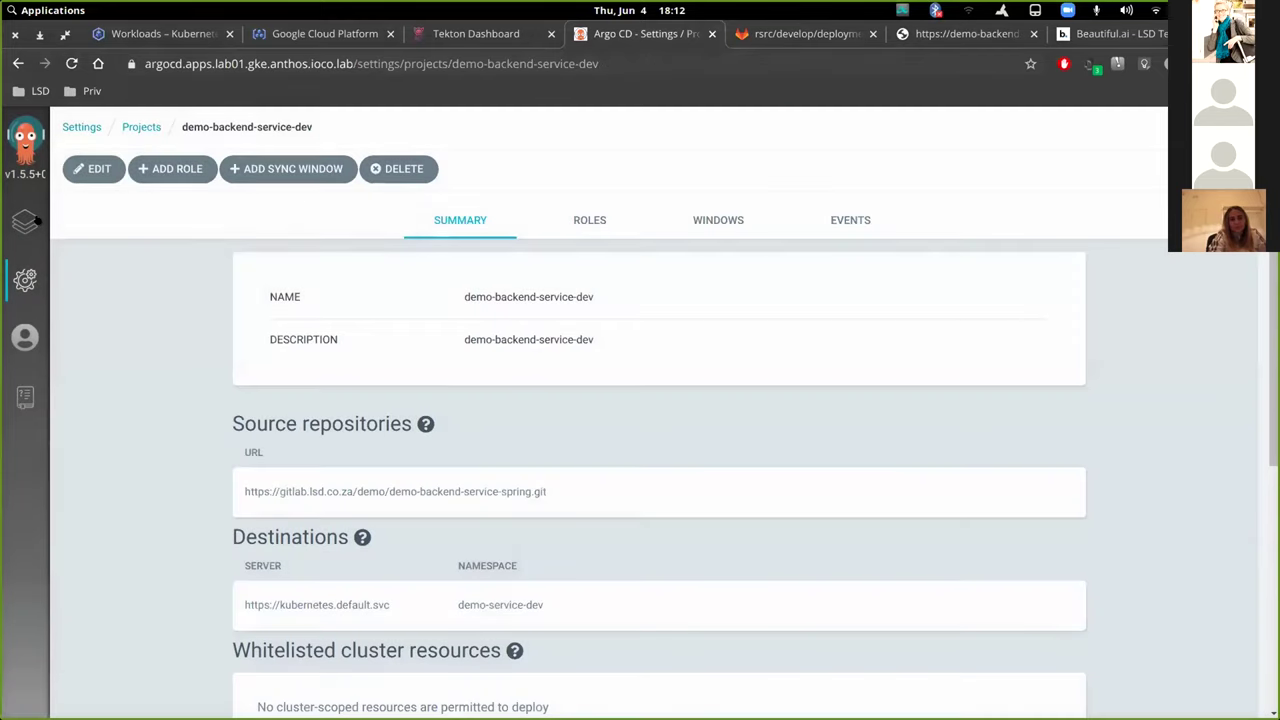
# - Open the demo-backend-service-dev application's resource tree in Argo CD, and switch to the Beautiful.ai presentation's Tekton slide
pyautogui.click(25, 221)
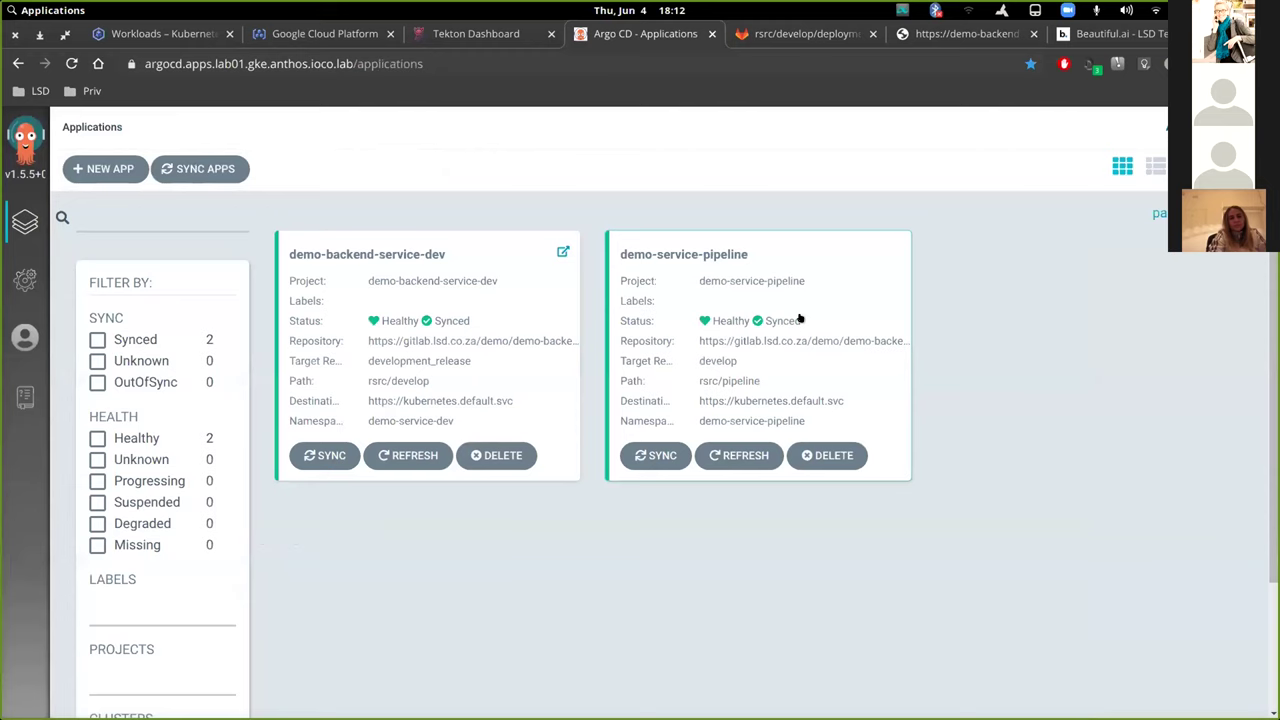
pyautogui.click(483, 317)
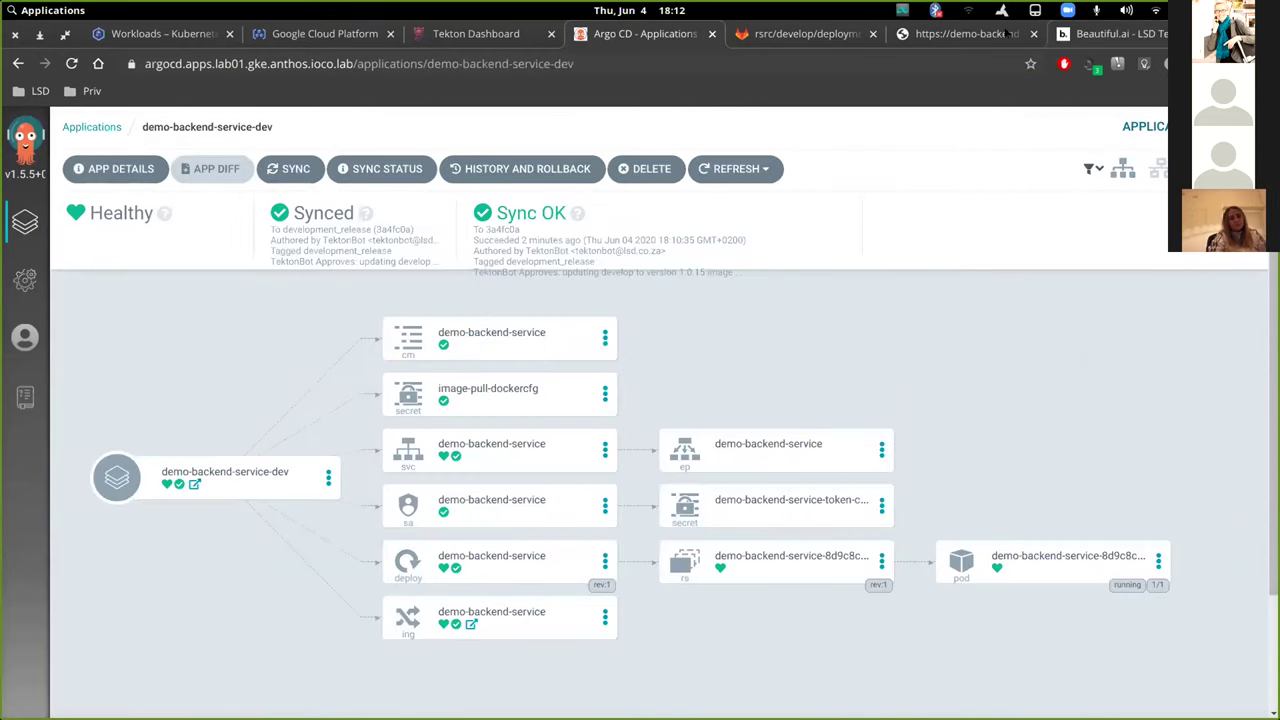
pyautogui.click(1086, 40)
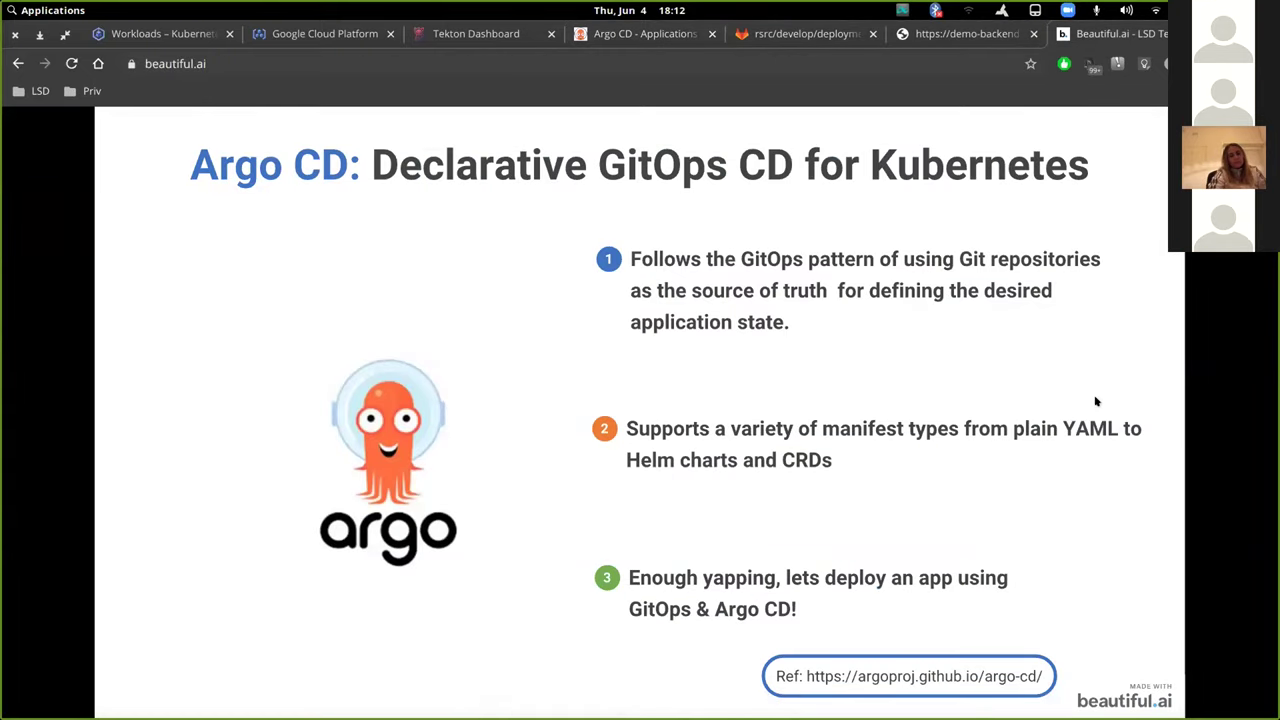
pyautogui.press('Right')
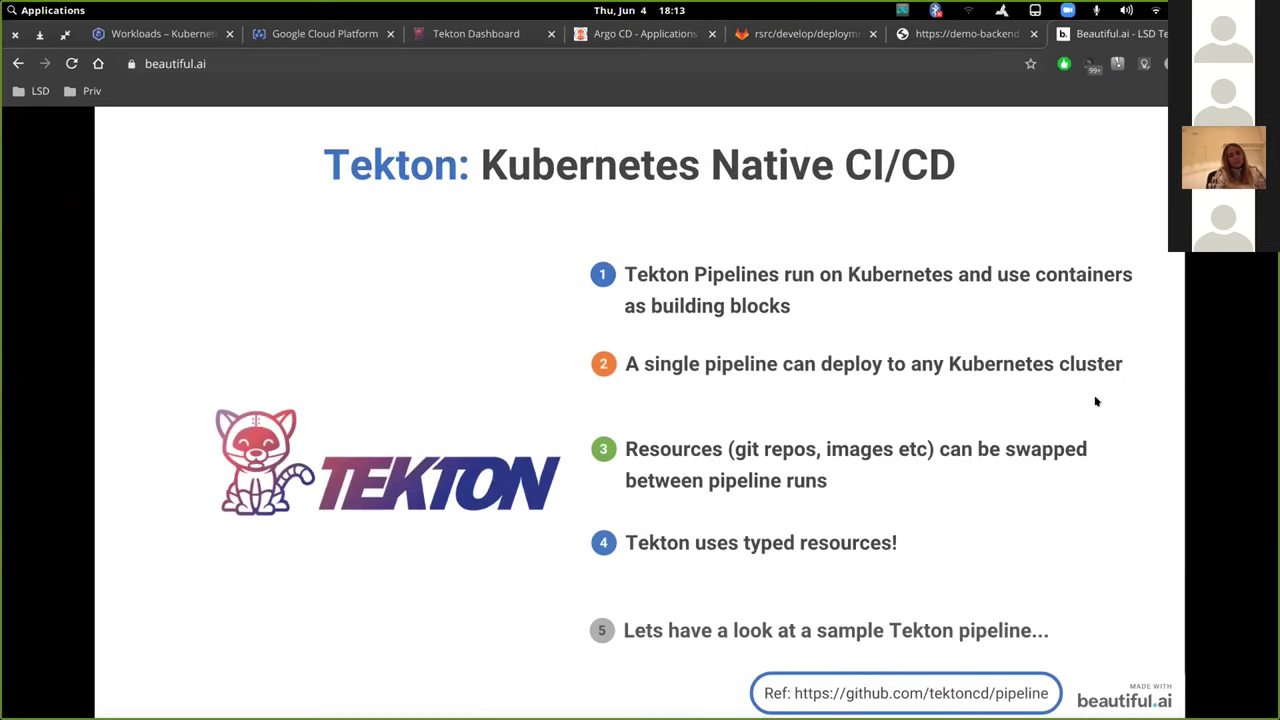
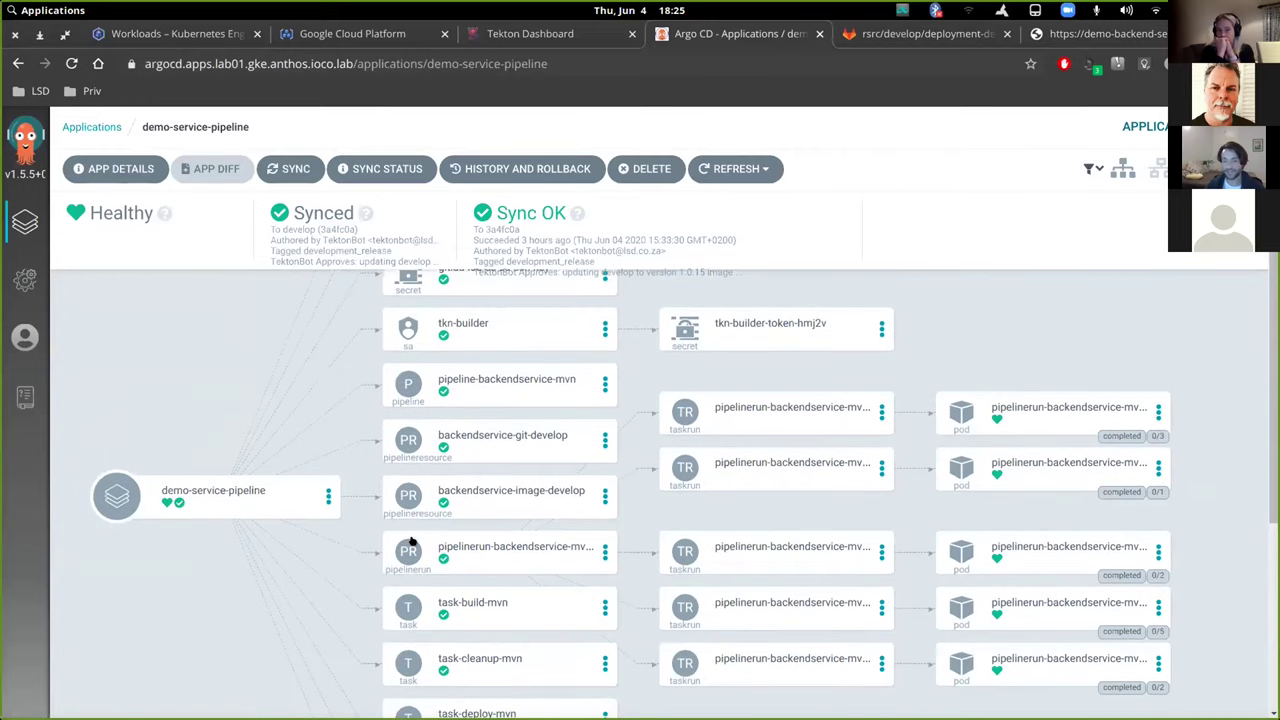
# - Switch from the demo-service-pipeline tree to VS Code, set the version in the VERSION file to 1.0.16 and save it
pyautogui.scroll(-3, 411, 540)
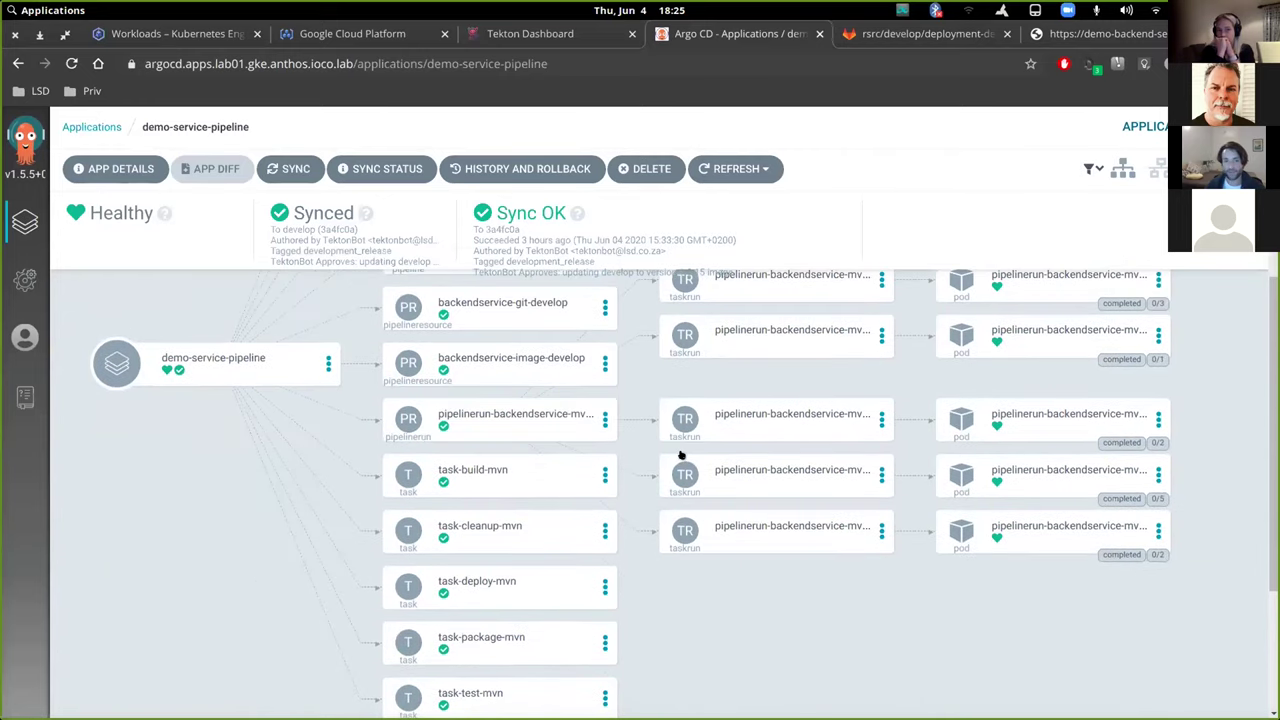
pyautogui.click(640, 690)
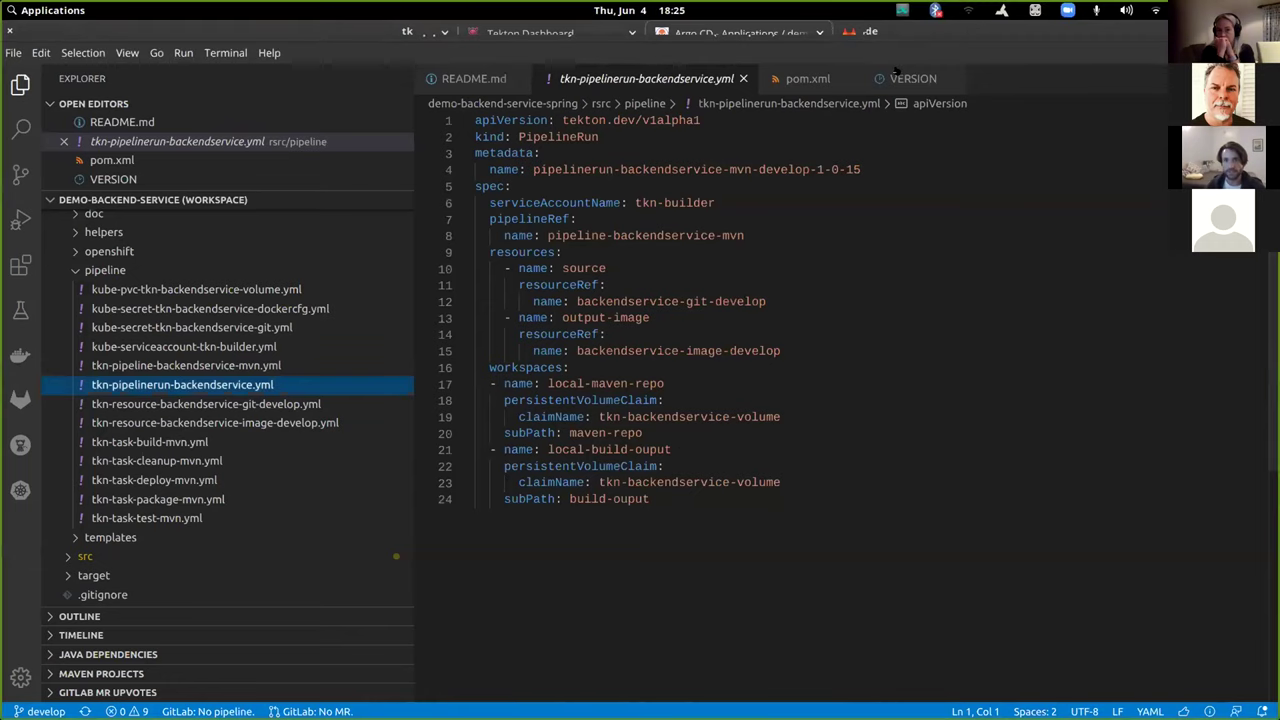
pyautogui.click(113, 179)
pyautogui.doubleClick(510, 120)
pyautogui.write('16')
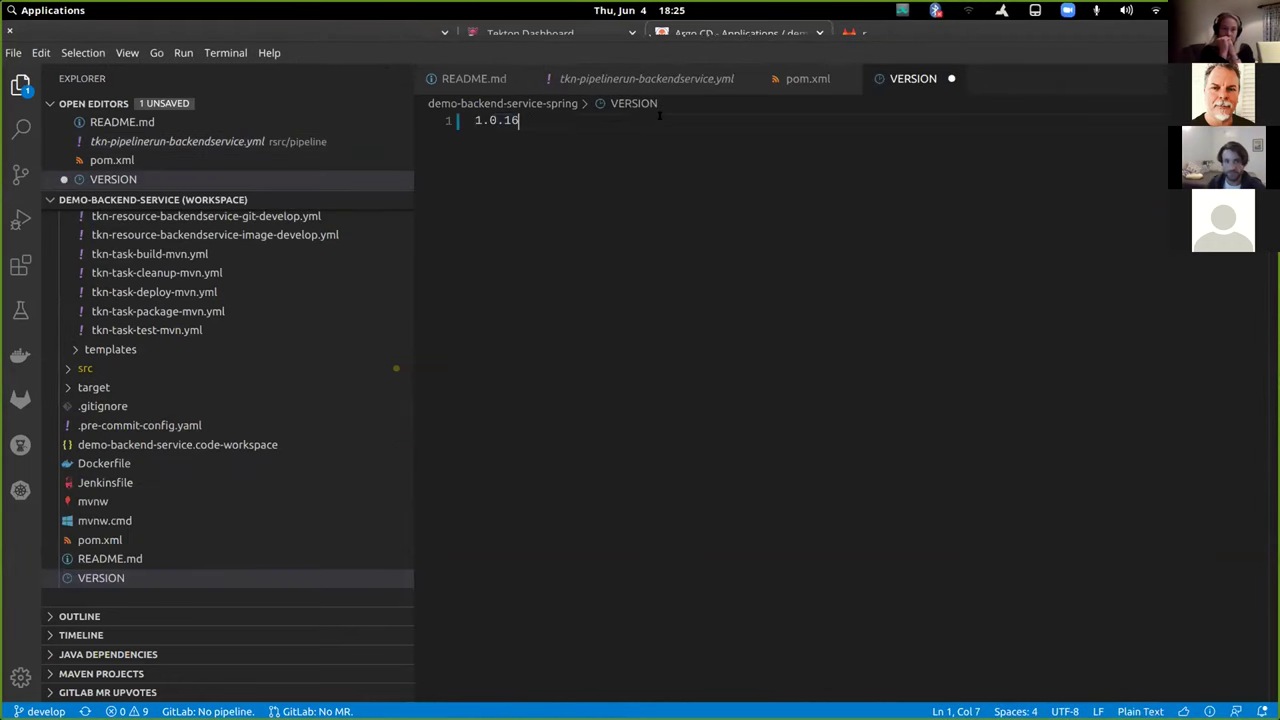
pyautogui.hotkey('ctrl', 's')
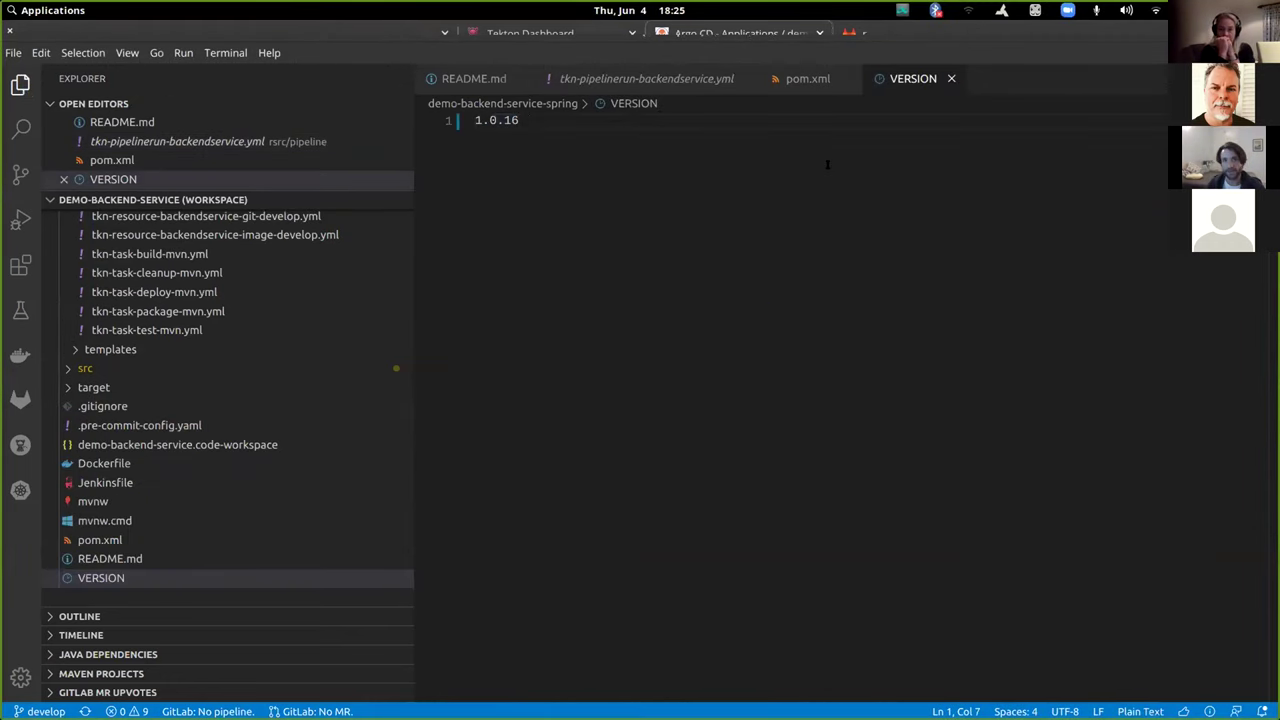
# - Close the pom.xml and tkn-pipelinerun-backendservice.yml files in the editor, leaving VERSION open
pyautogui.click(808, 78)
pyautogui.click(848, 78)
pyautogui.click(680, 78)
pyautogui.click(742, 78)
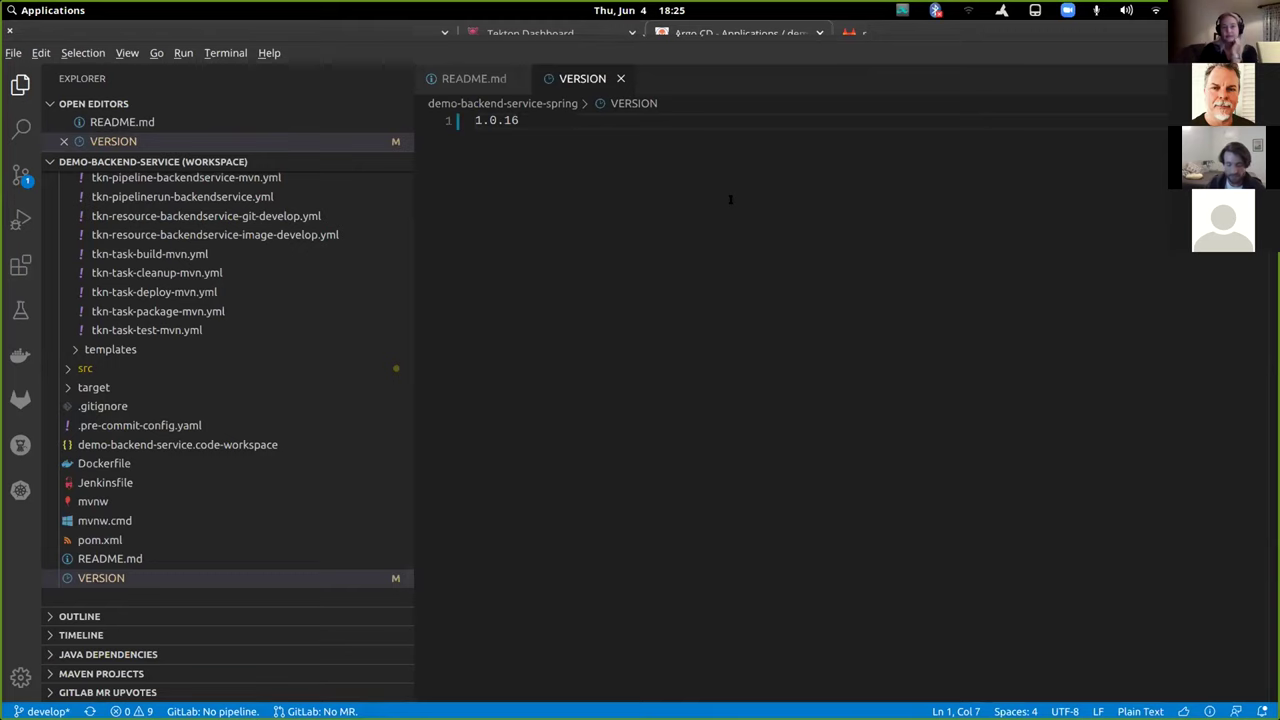
# - Stage all changes in the integrated terminal and commit them with the message 'version bump, hello tech tie-dye'
pyautogui.hotkey('ctrl', '`')
pyautogui.write('git add -A')
pyautogui.press('Return')
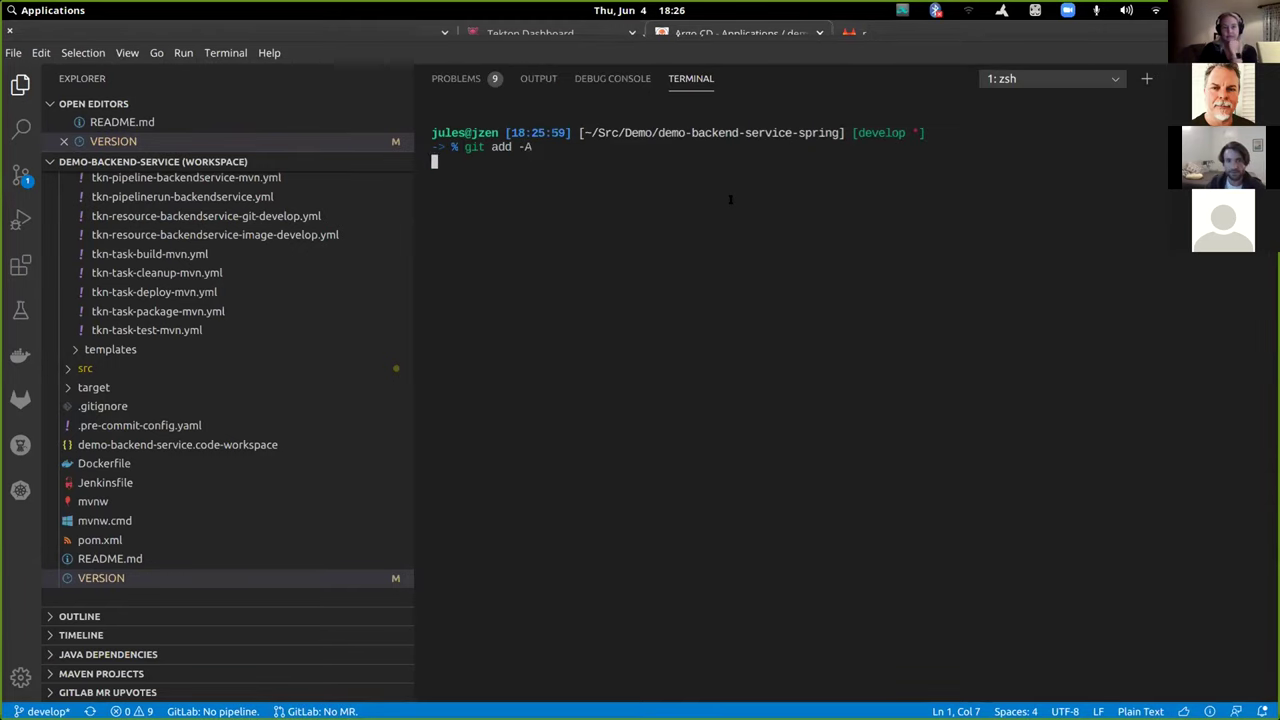
pyautogui.write("git commit -m 'version bump, hello tech tie-dye'")
pyautogui.press('Return')
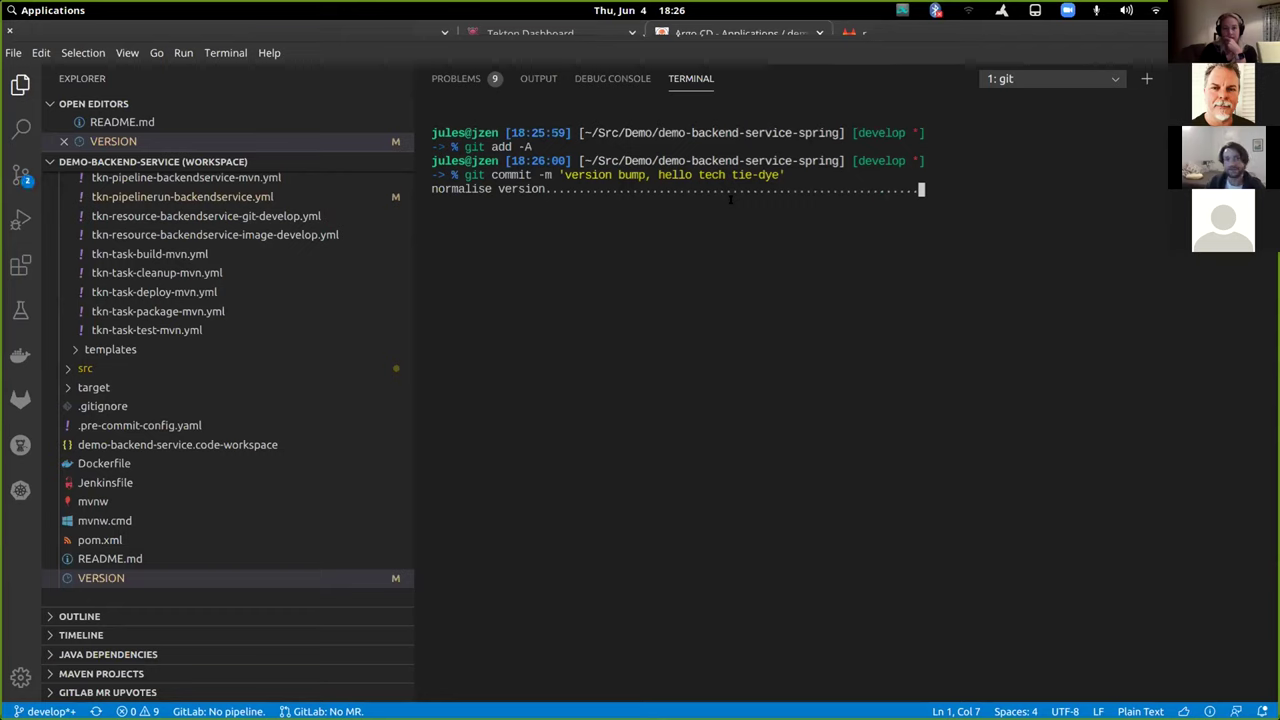
# - Push the version bump commit on the develop branch to the GitLab remote
pyautogui.write('gi')
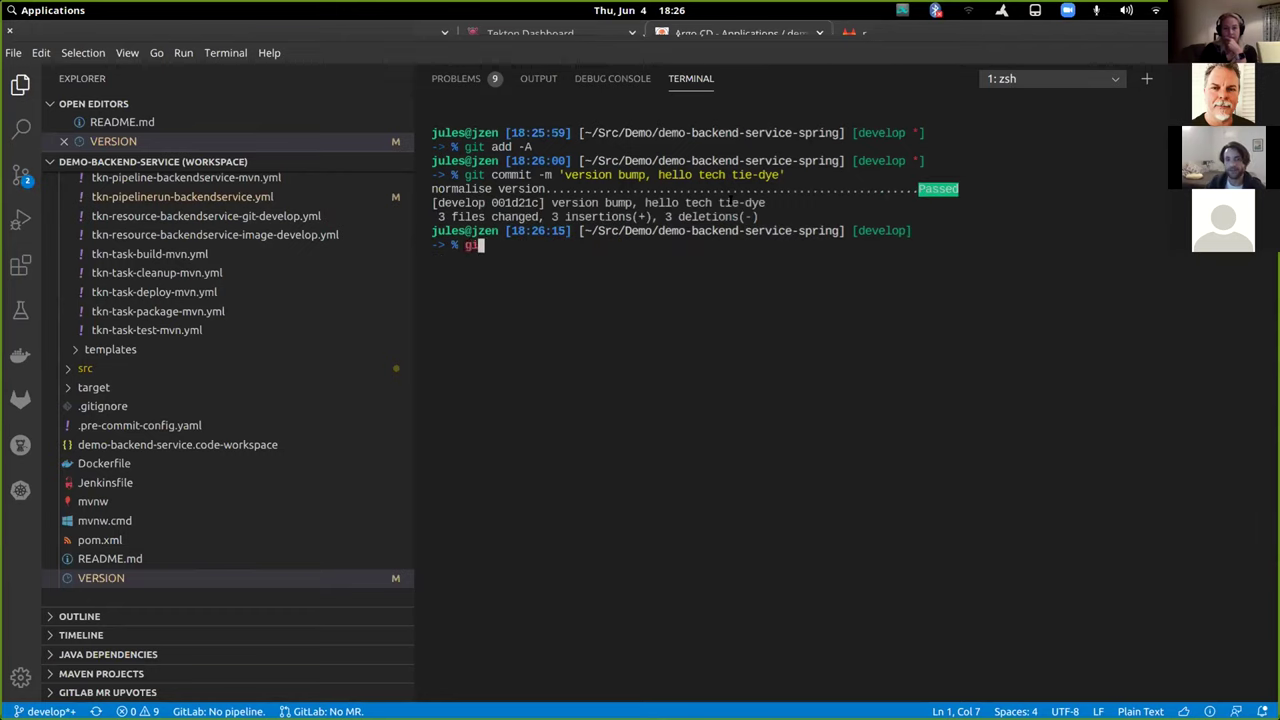
pyautogui.write('t push')
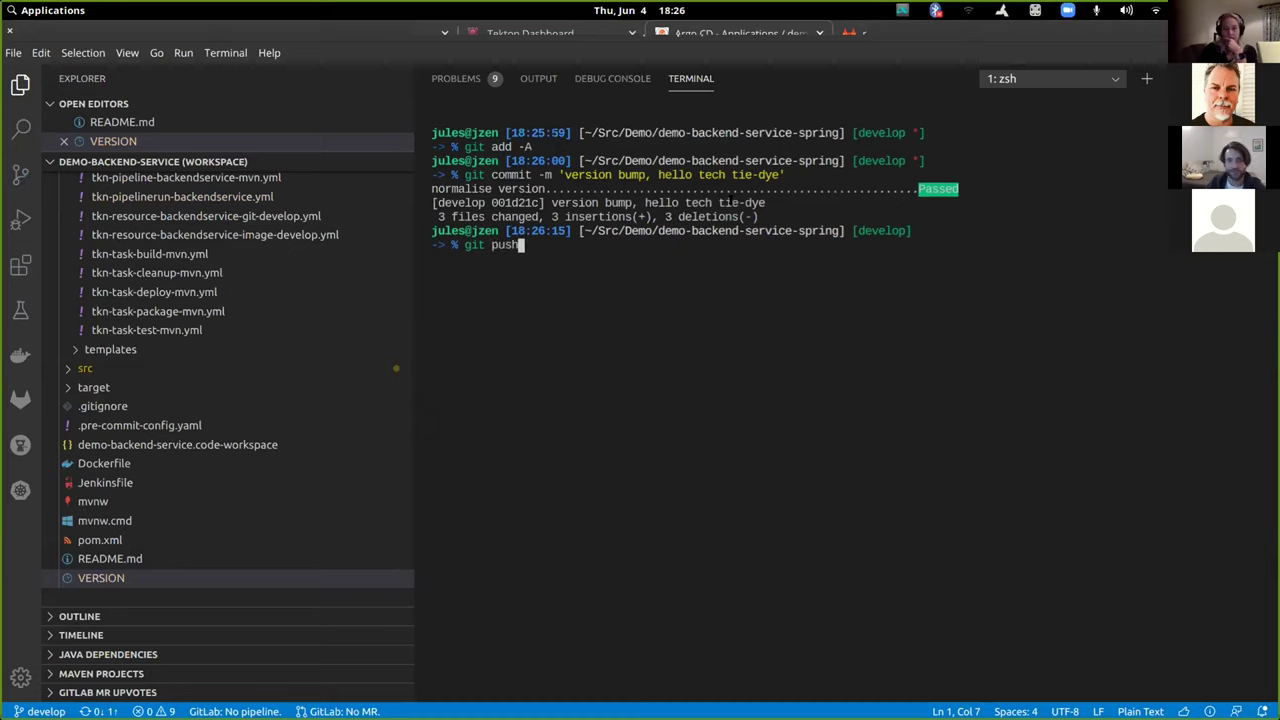
pyautogui.press('Return')
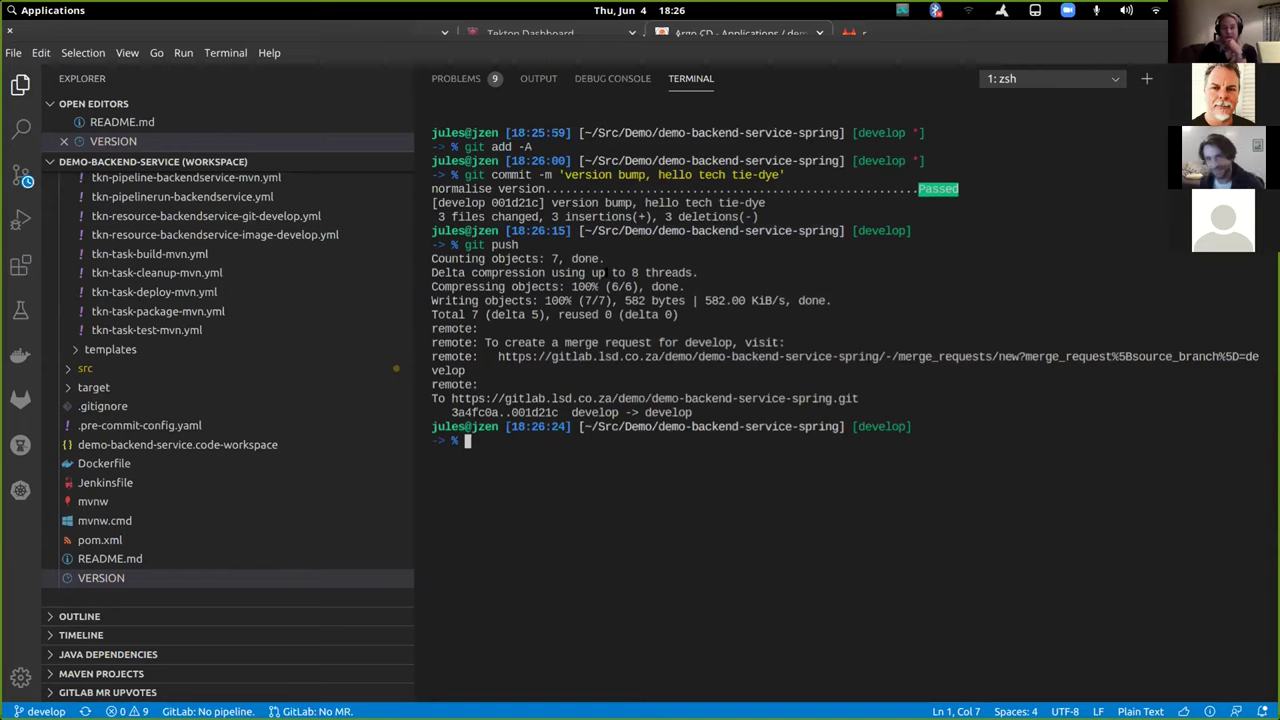
# - Highlight the commit command and its normalise version check in the terminal, and compare with the demo-service-pipeline tree in Argo CD
pyautogui.moveTo(431, 188); pyautogui.dragTo(786, 176)
pyautogui.click(829, 190)
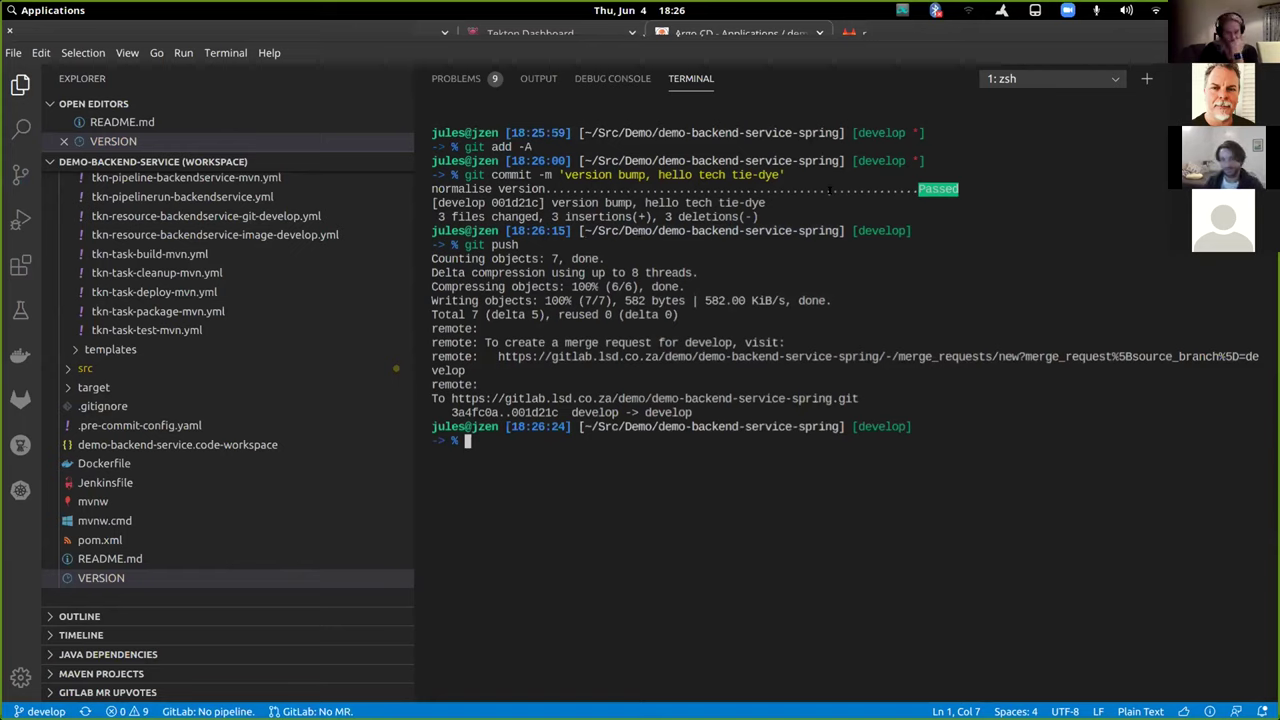
pyautogui.hotkey('alt', 'Tab')
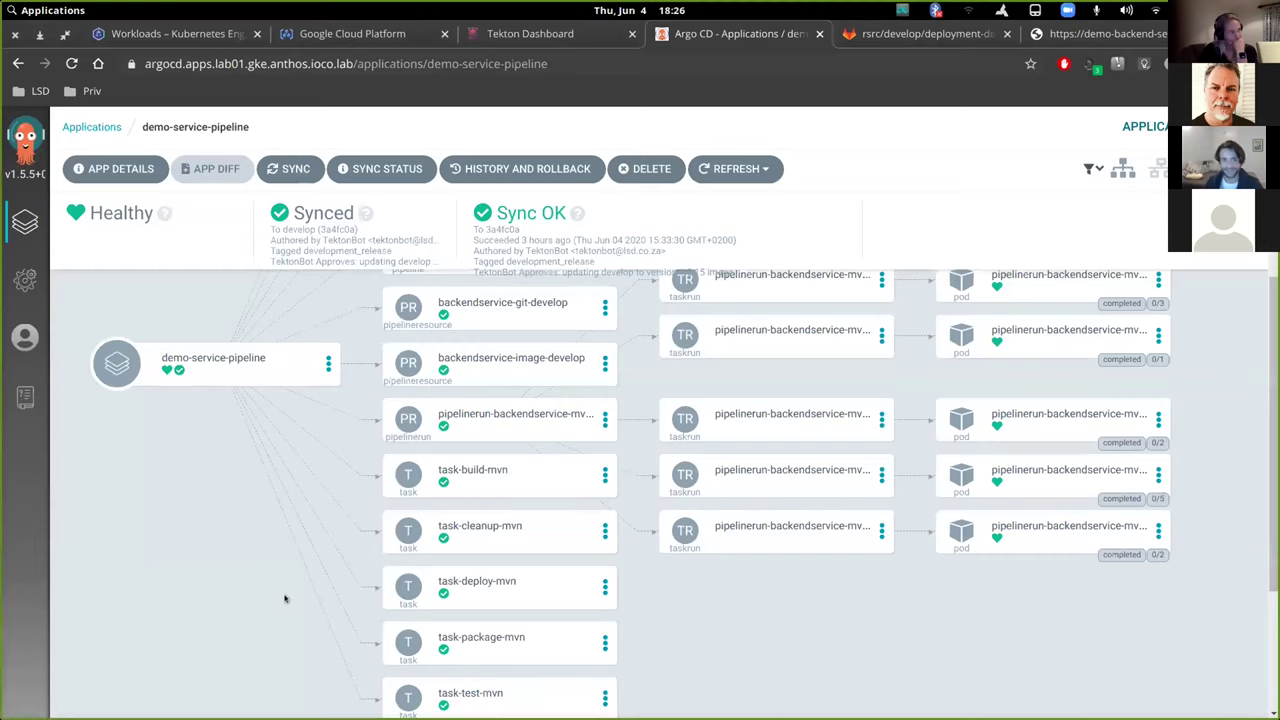
pyautogui.scroll(-1, 284, 597)
pyautogui.hotkey('alt', 'Tab')
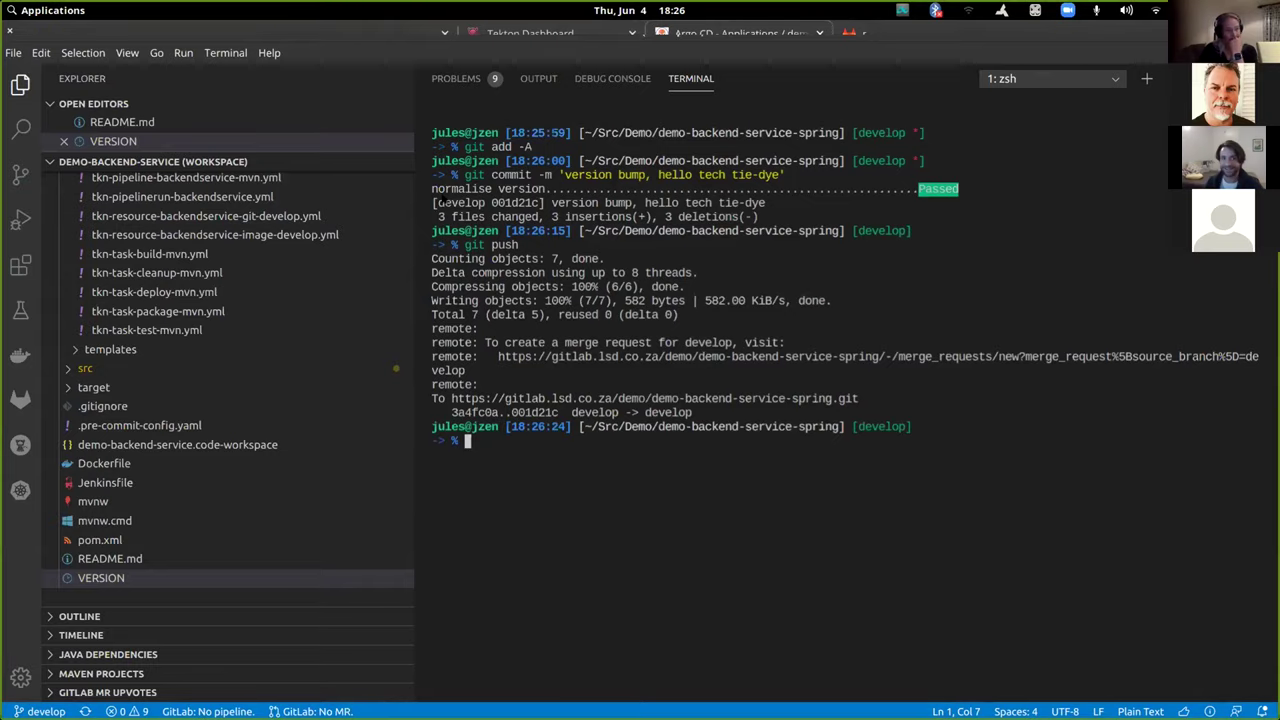
pyautogui.hotkey('alt', 'Tab')
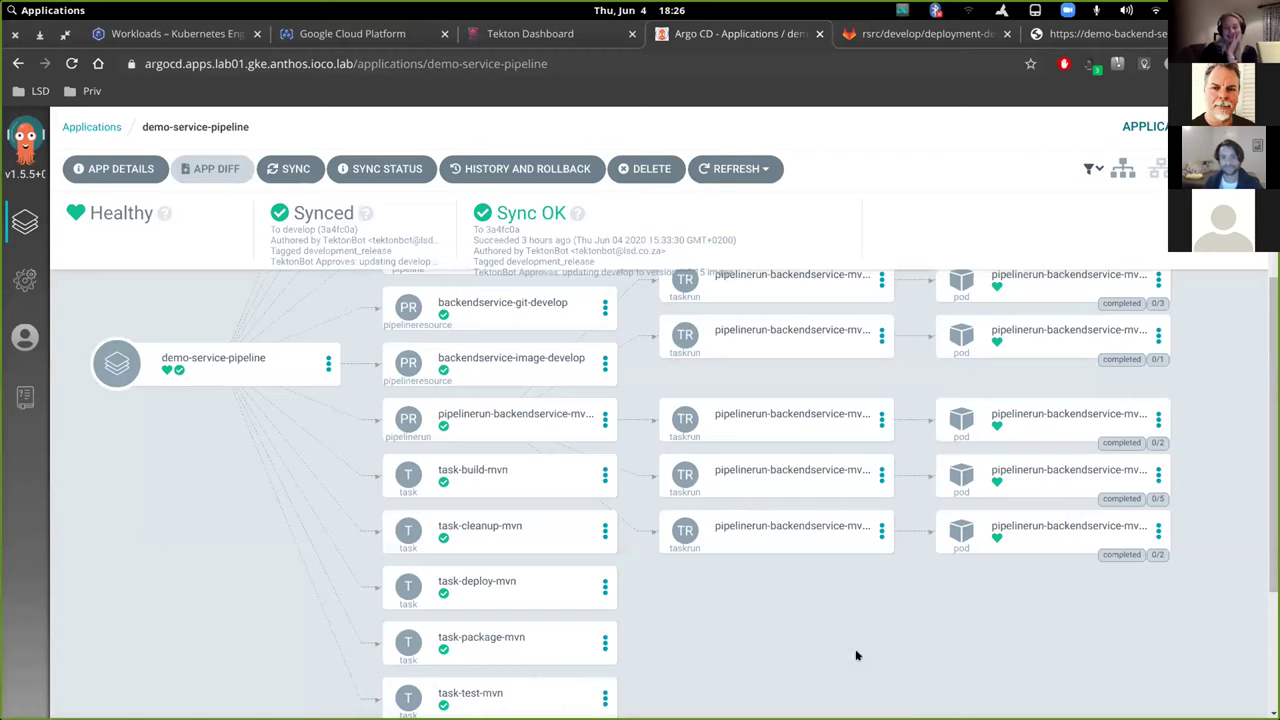
pyautogui.hotkey('alt', 'Tab')
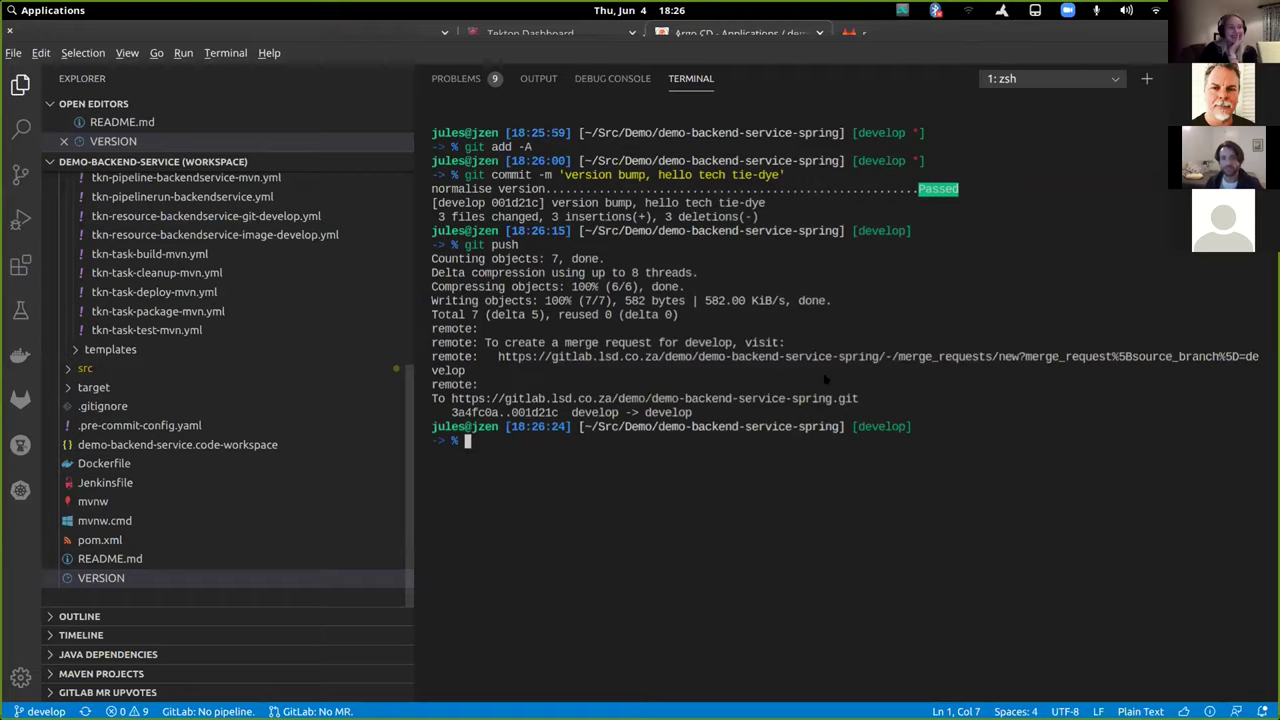
# - Open the demo-backend-service-spring project's develop branch in GitLab and review its latest commit and file list
pyautogui.hotkey('alt', 'Tab')
pyautogui.hotkey('ctrl', 'Tab')
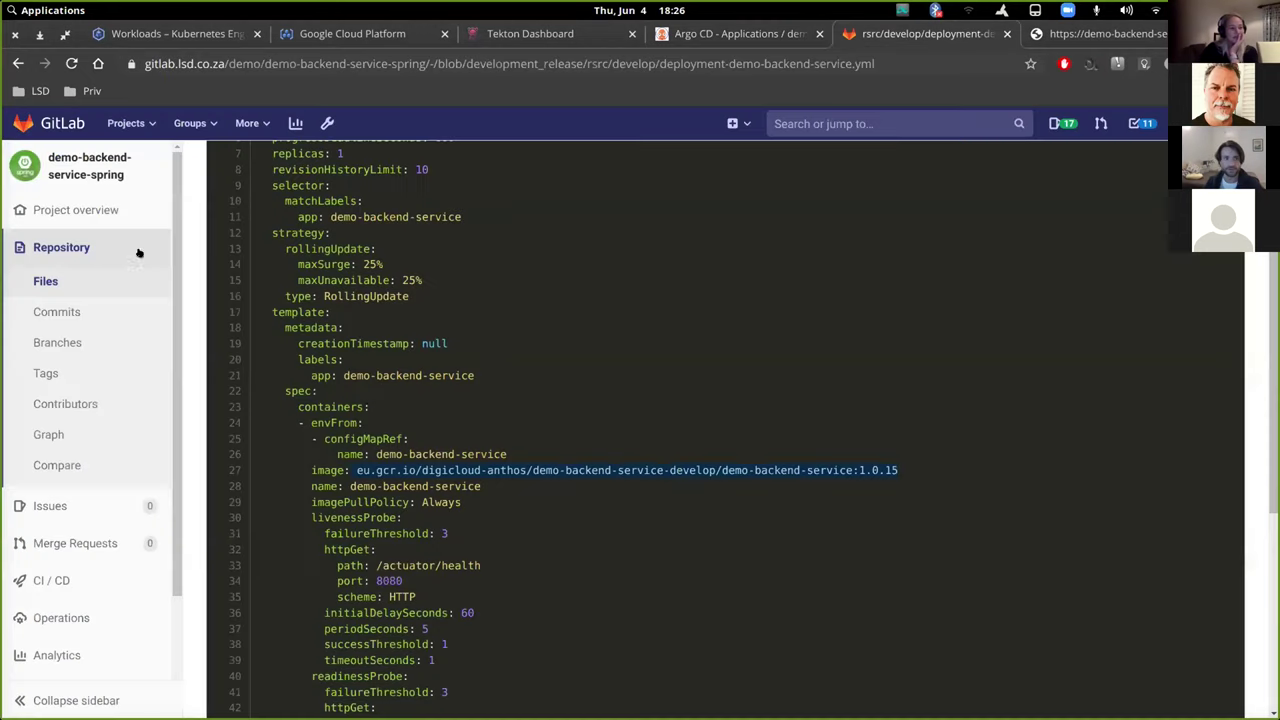
pyautogui.click(127, 279)
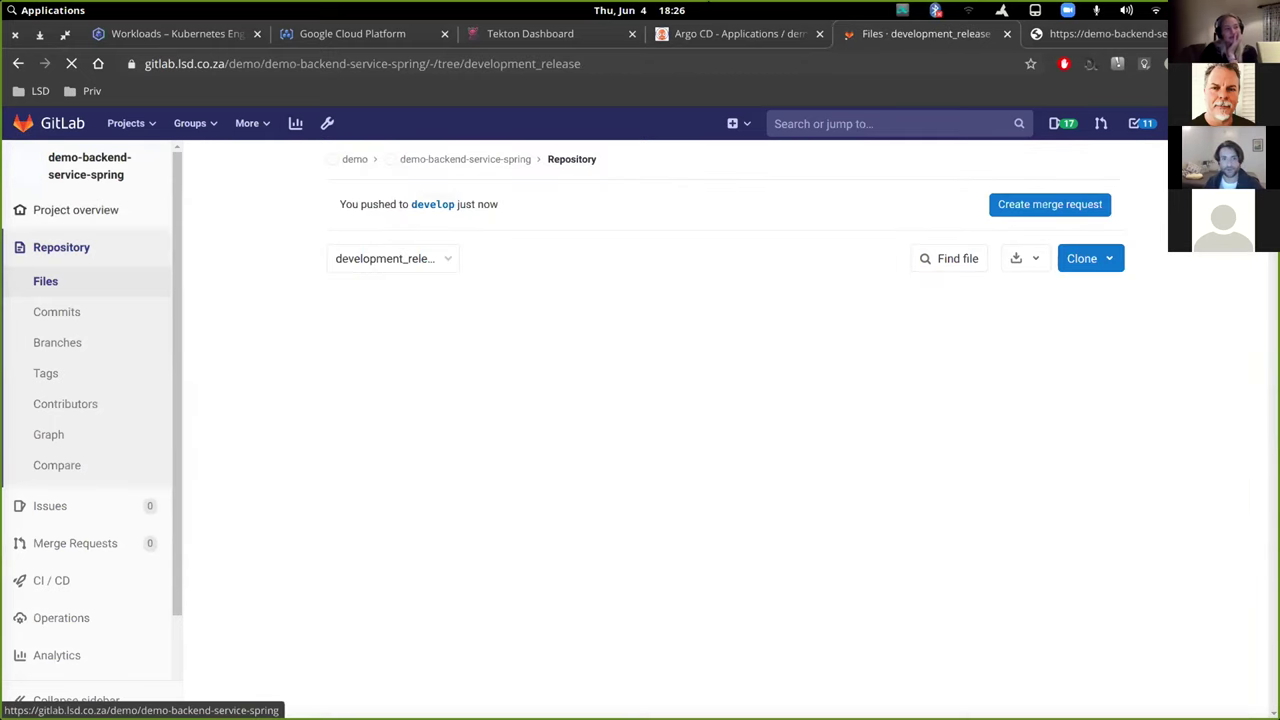
pyautogui.click(465, 159)
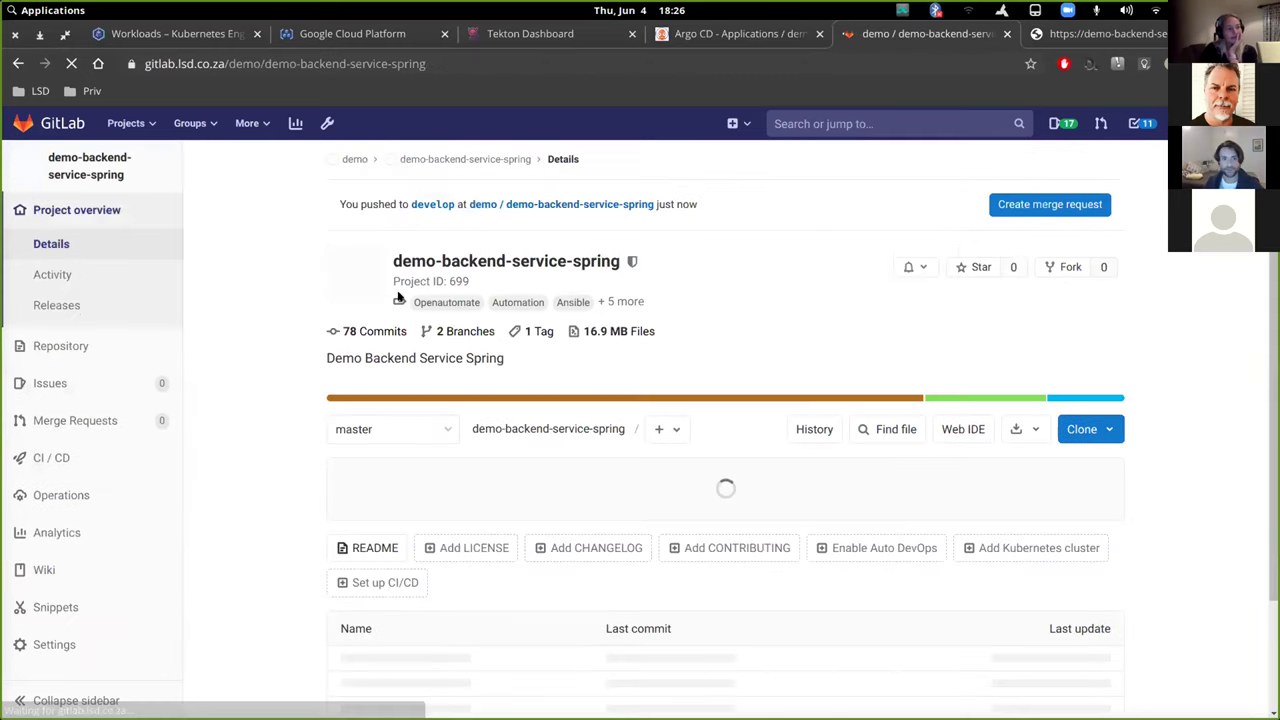
pyautogui.click(378, 430)
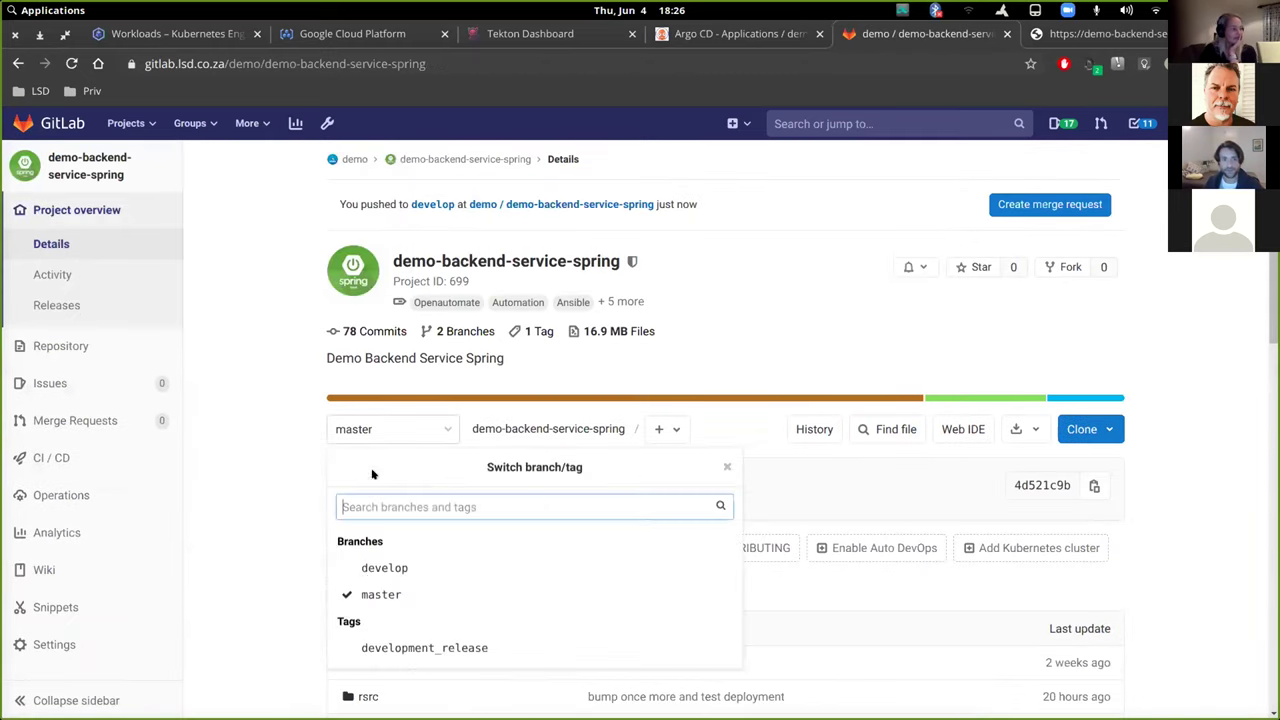
pyautogui.click(370, 572)
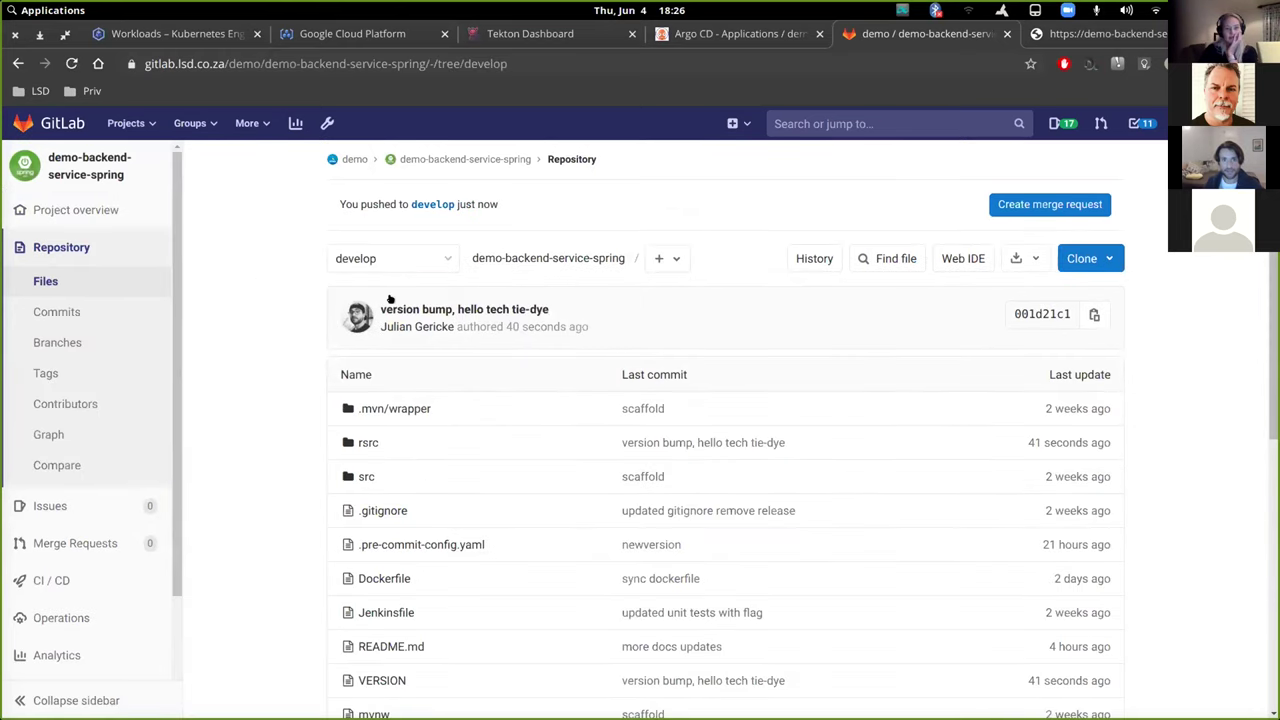
pyautogui.scroll(-2, 565, 592)
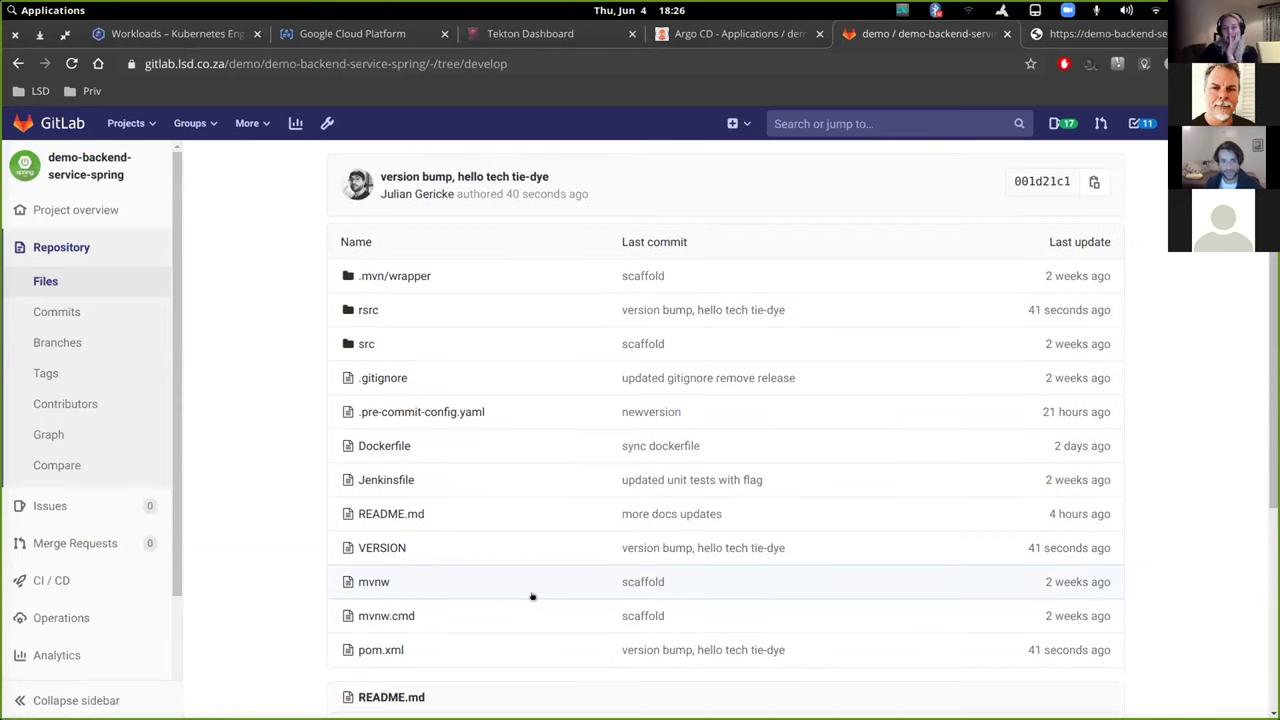
# - Review the demo-service-pipeline resource tree and synced revision in Argo CD, and return to the applications overview
pyautogui.click(770, 36)
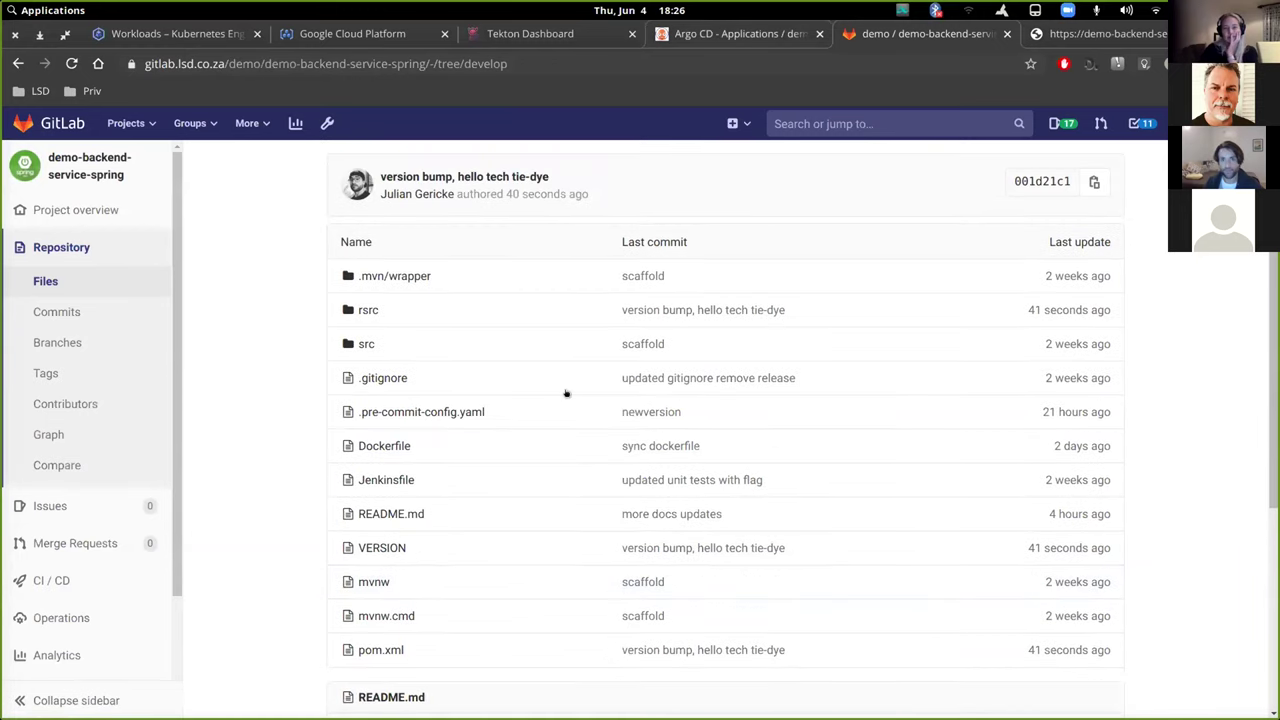
pyautogui.scroll(2, 1028, 428)
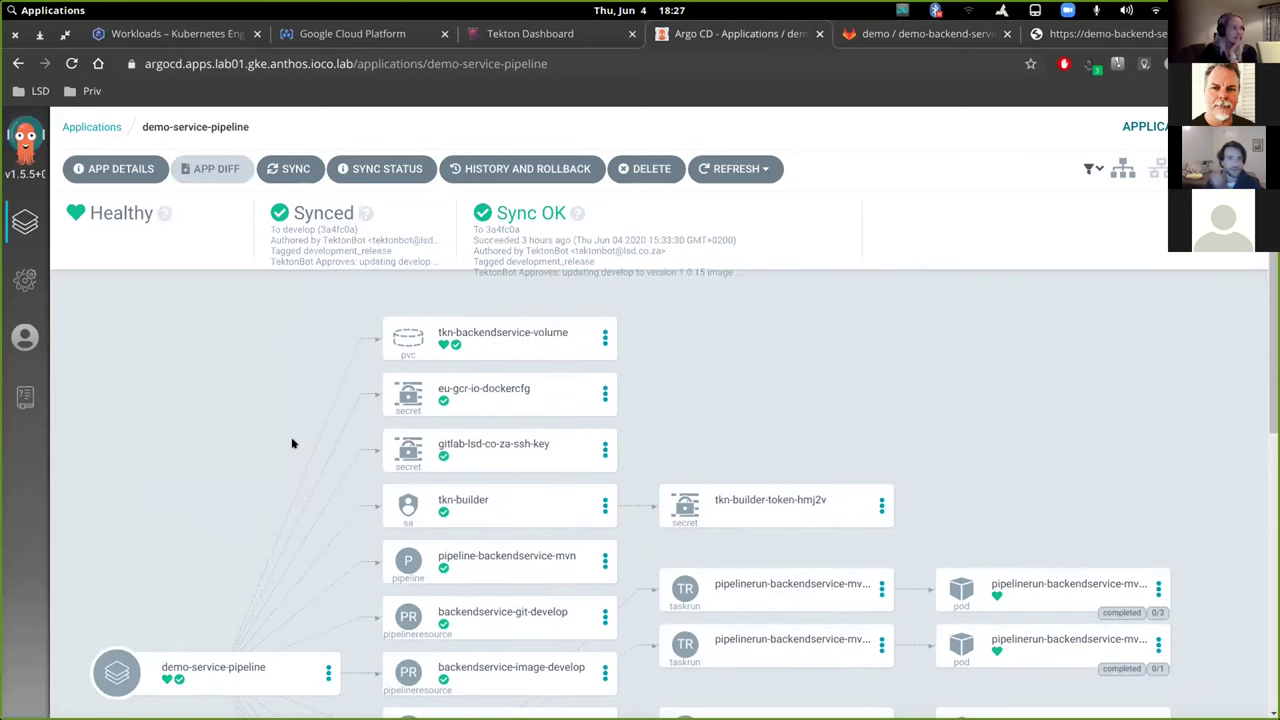
pyautogui.scroll(-2, 291, 443)
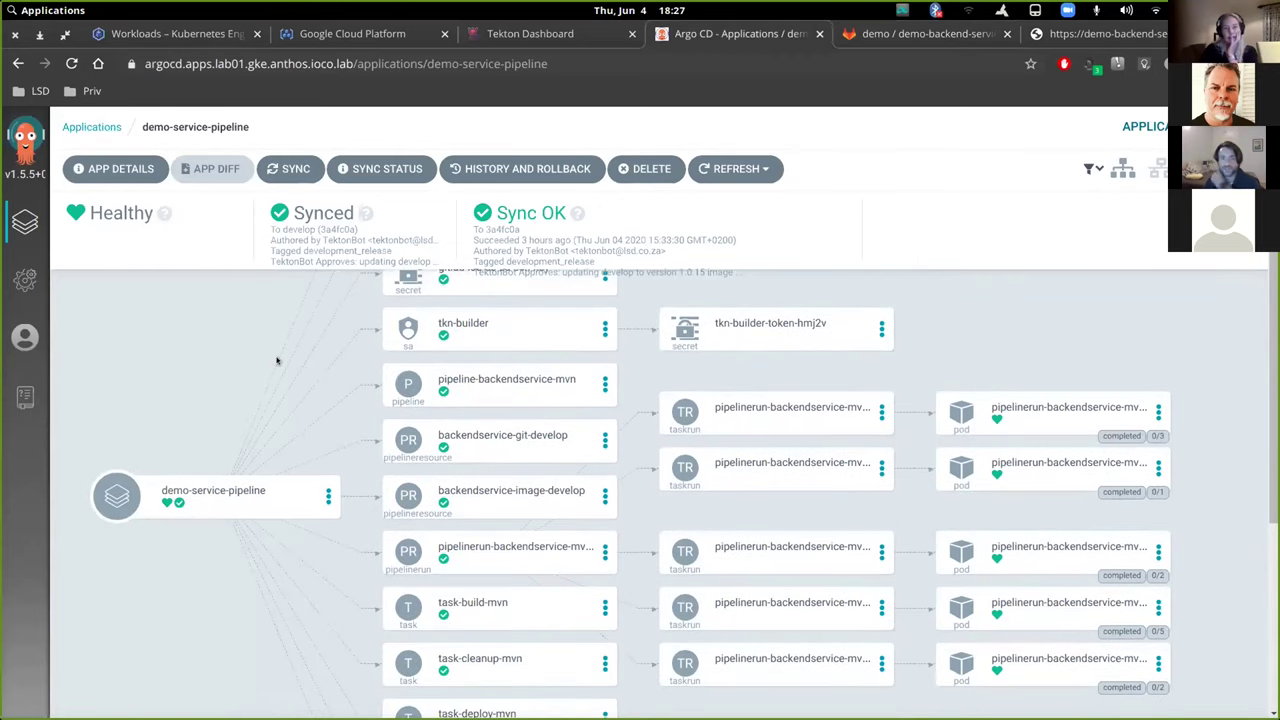
pyautogui.scroll(-2, 240, 600)
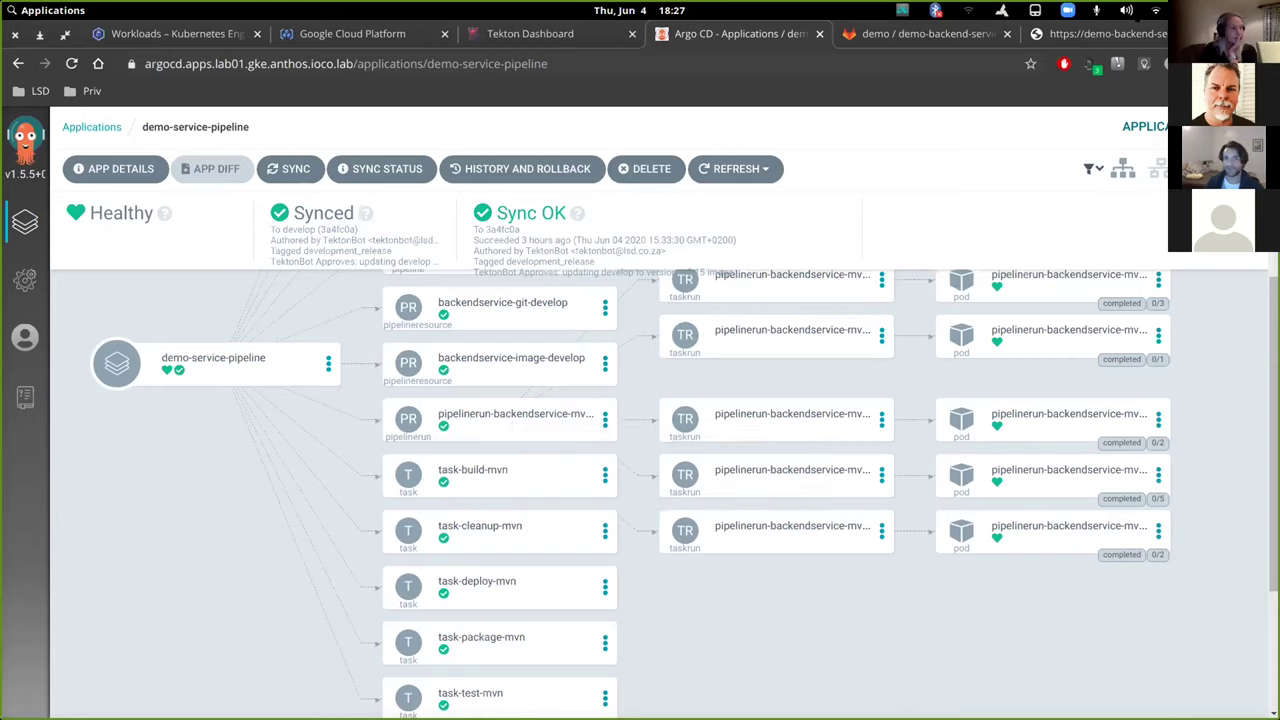
pyautogui.scroll(2, 734, 634)
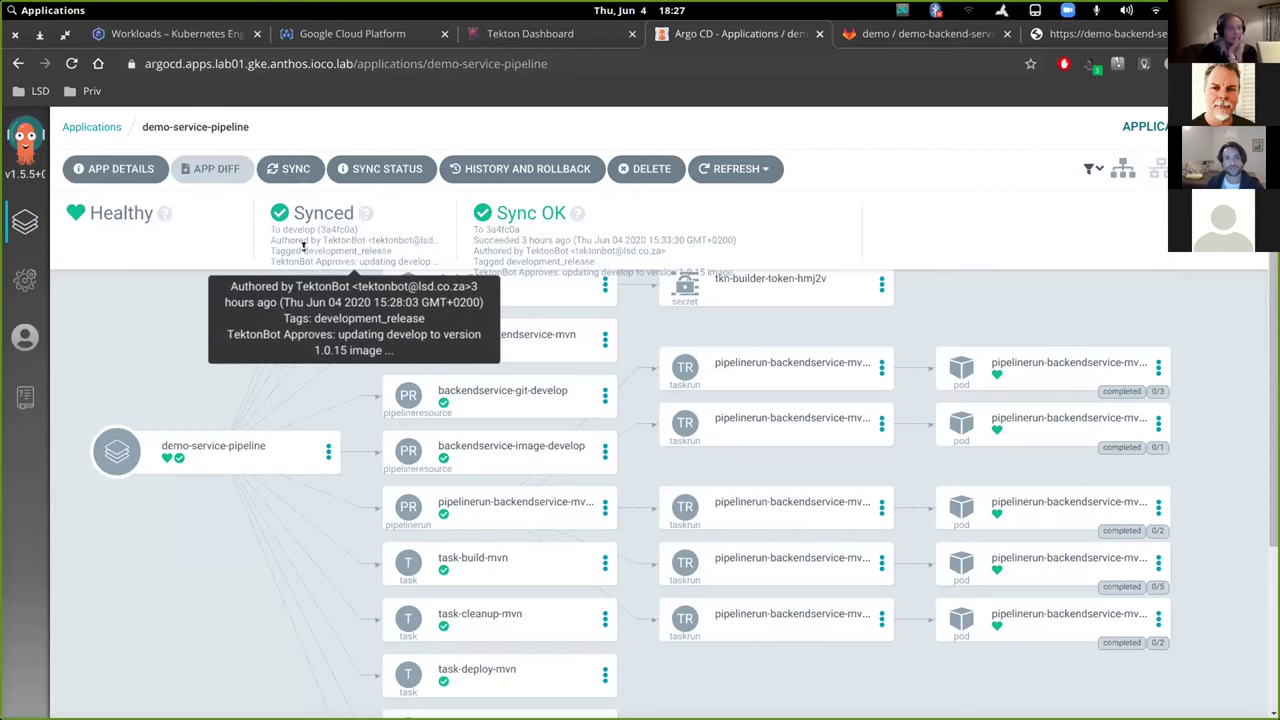
pyautogui.click(25, 222)
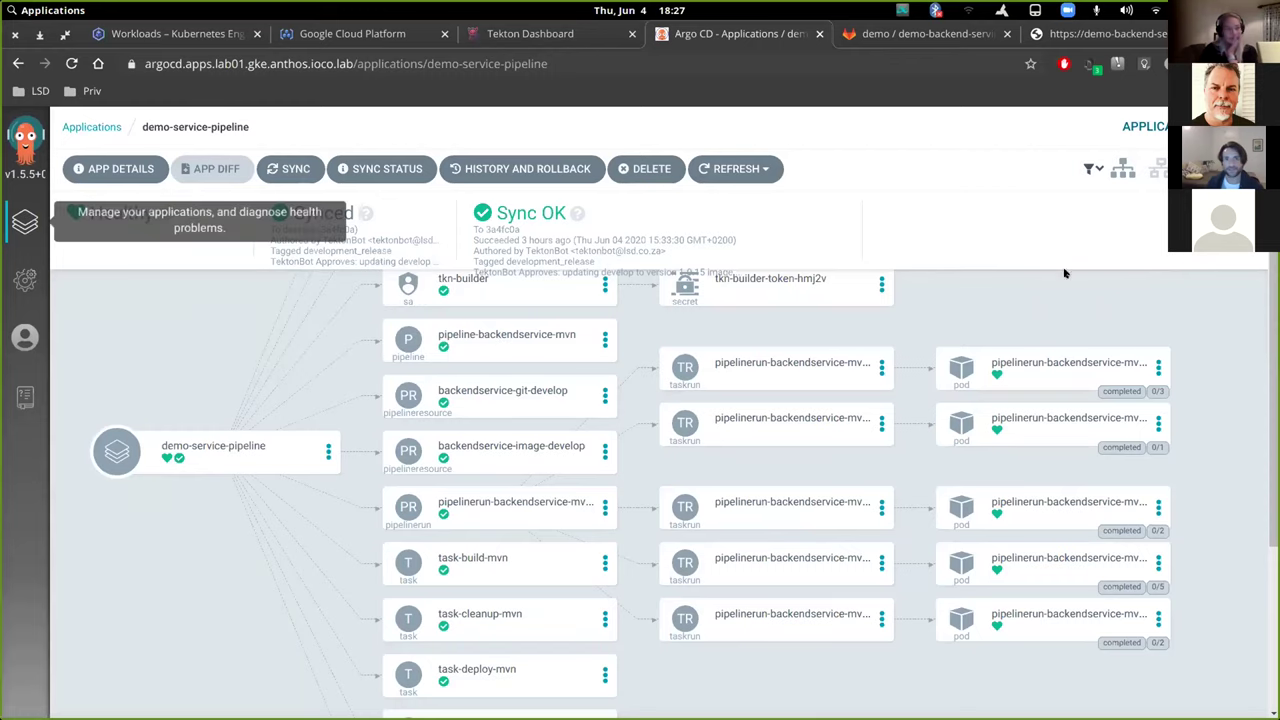
pyautogui.scroll(3, 631, 486)
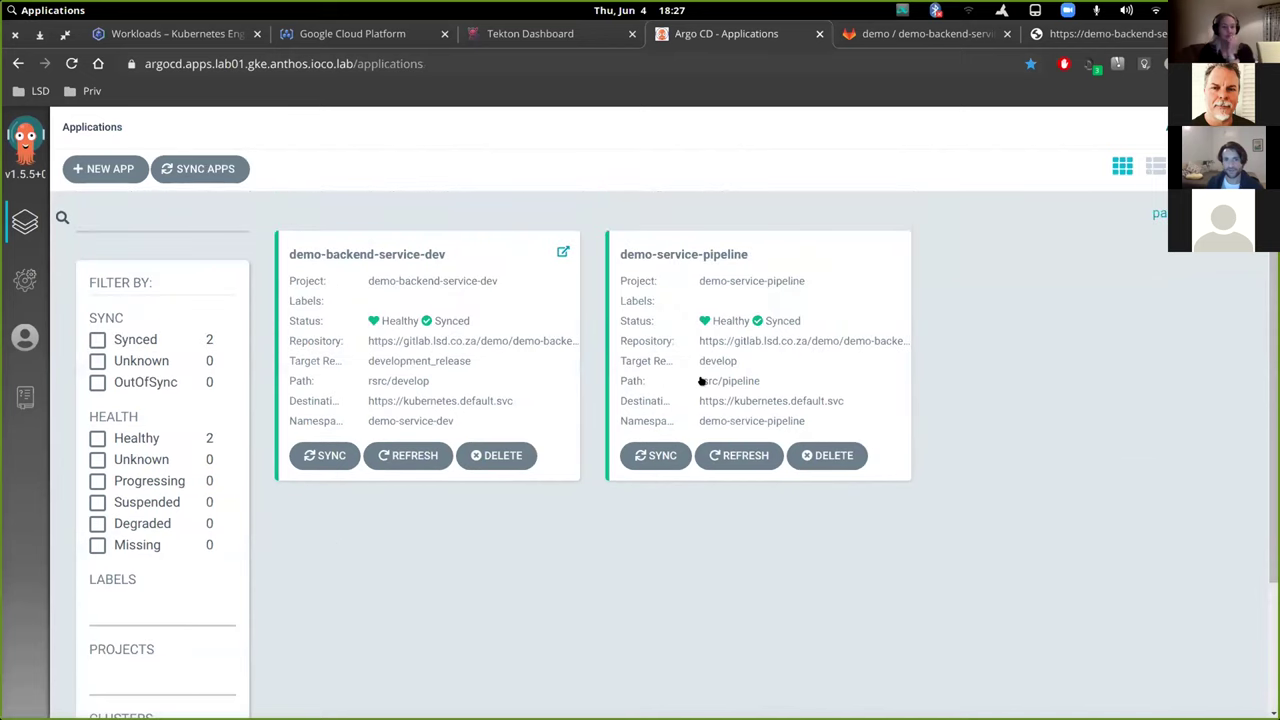
# - Open the demo-service-pipeline application in Argo CD and watch its resource tree and sync status after the push
pyautogui.click(740, 378)
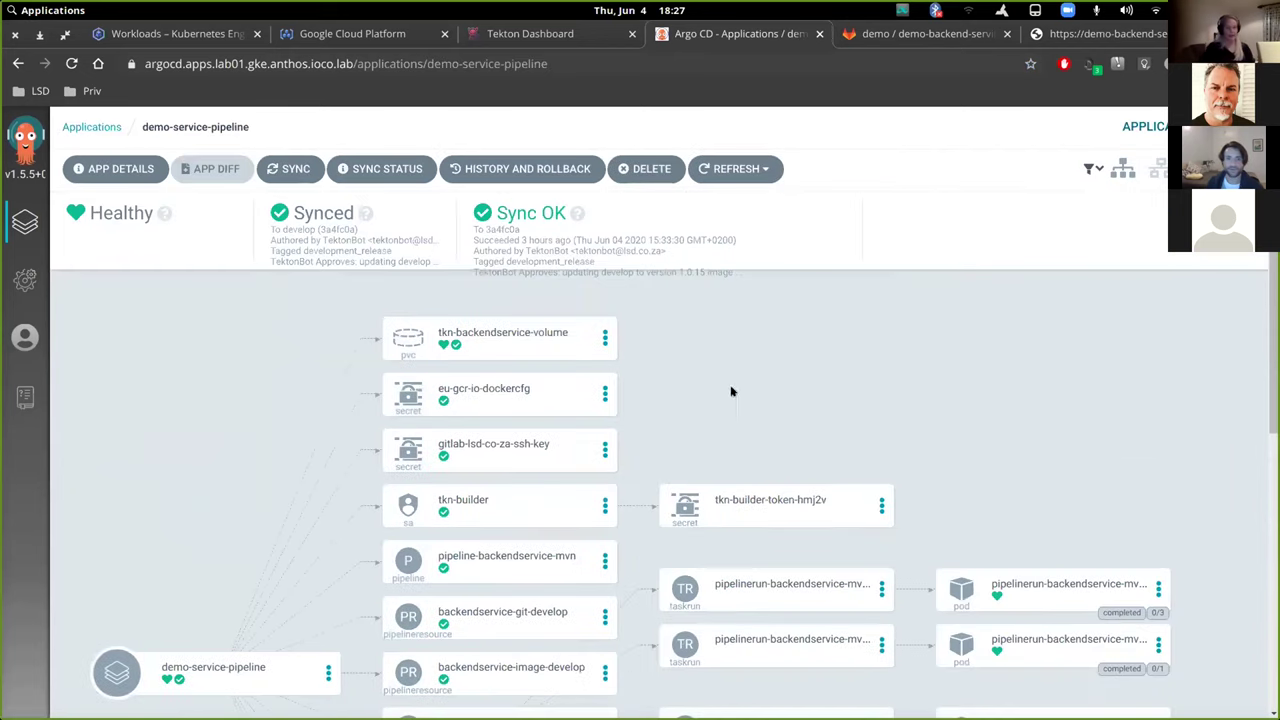
pyautogui.scroll(-3, 870, 383)
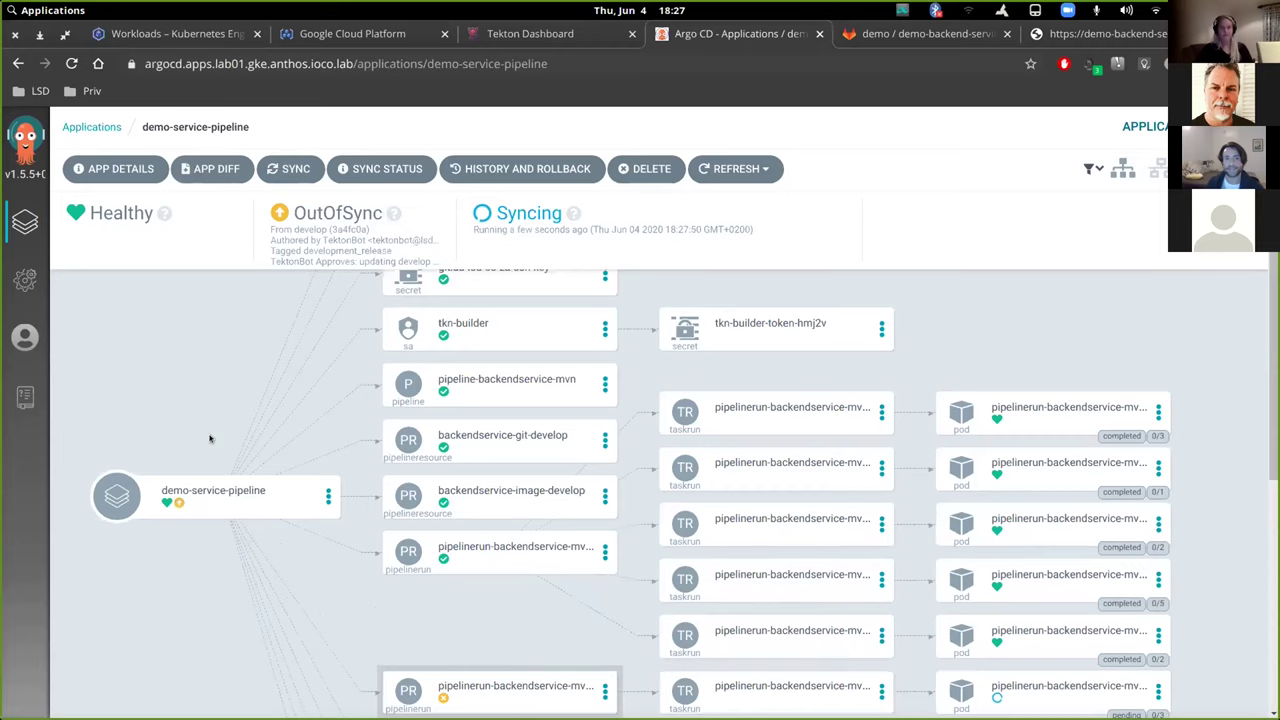
pyautogui.scroll(-3, 403, 591)
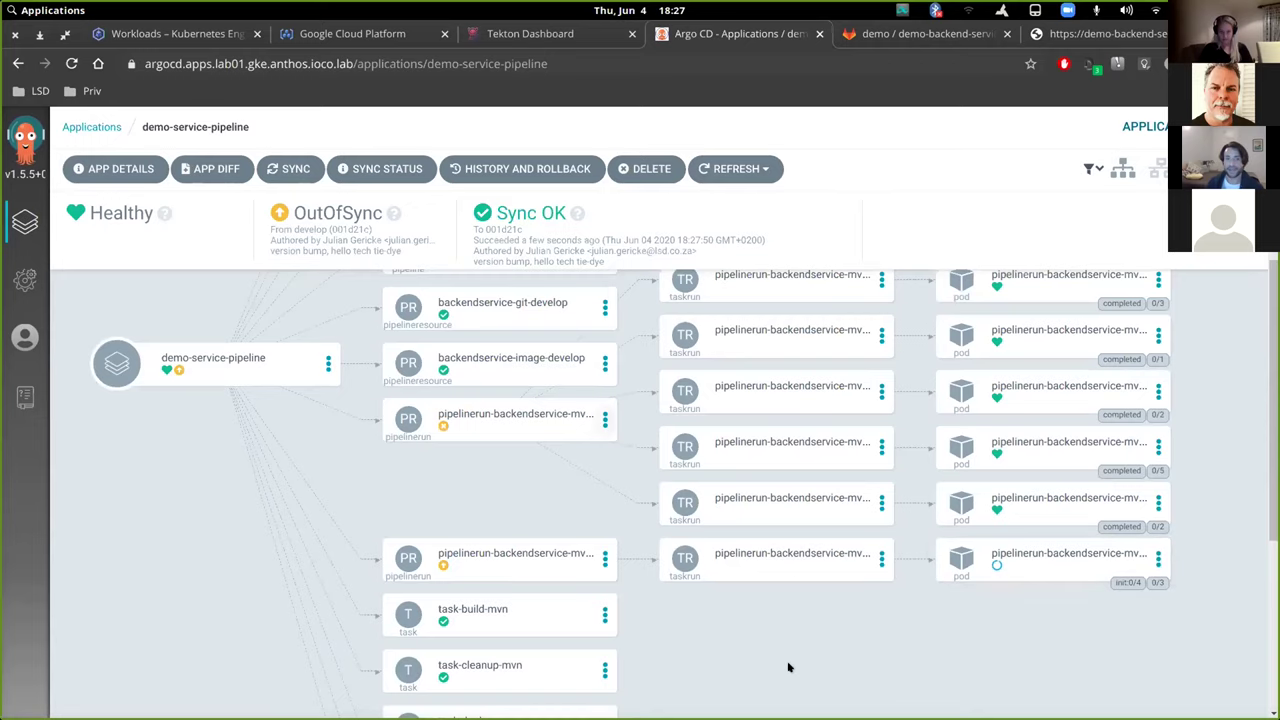
# - Review demo-service-pipeline's application details, highlighting the path and target revision, and return to the pipeline run pods in the resource tree
pyautogui.click(110, 172)
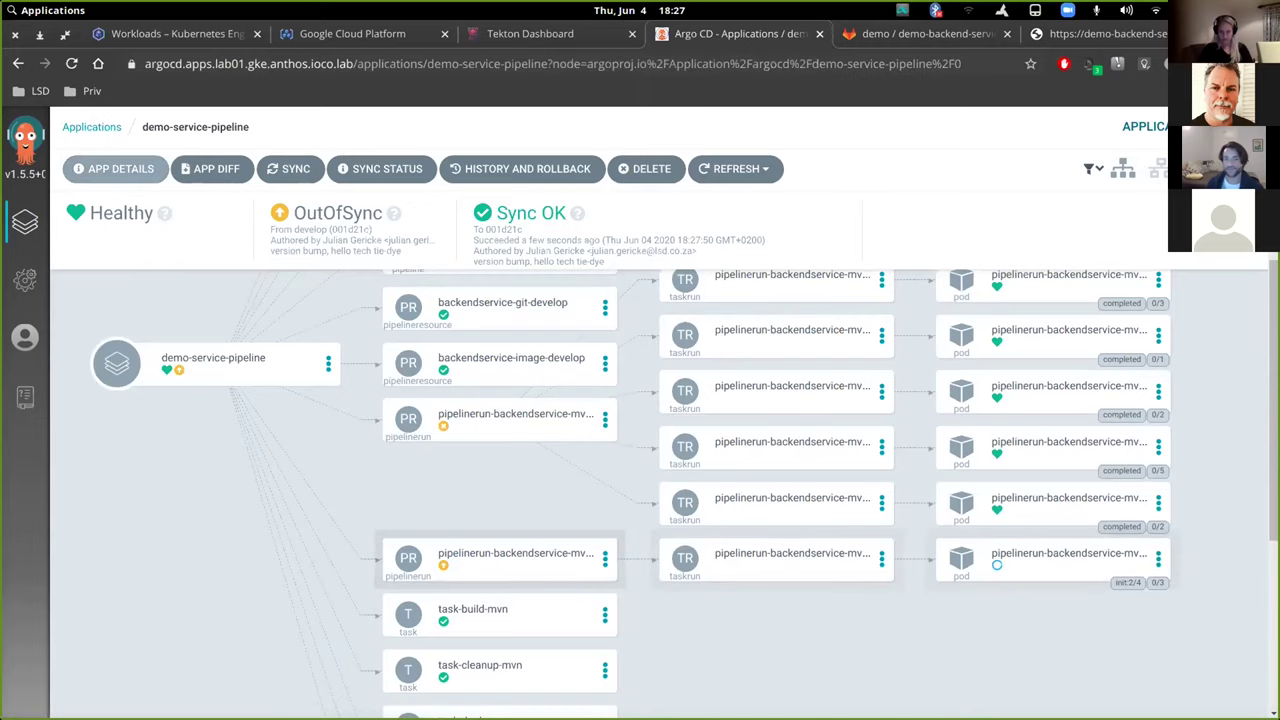
pyautogui.scroll(-3, 746, 500)
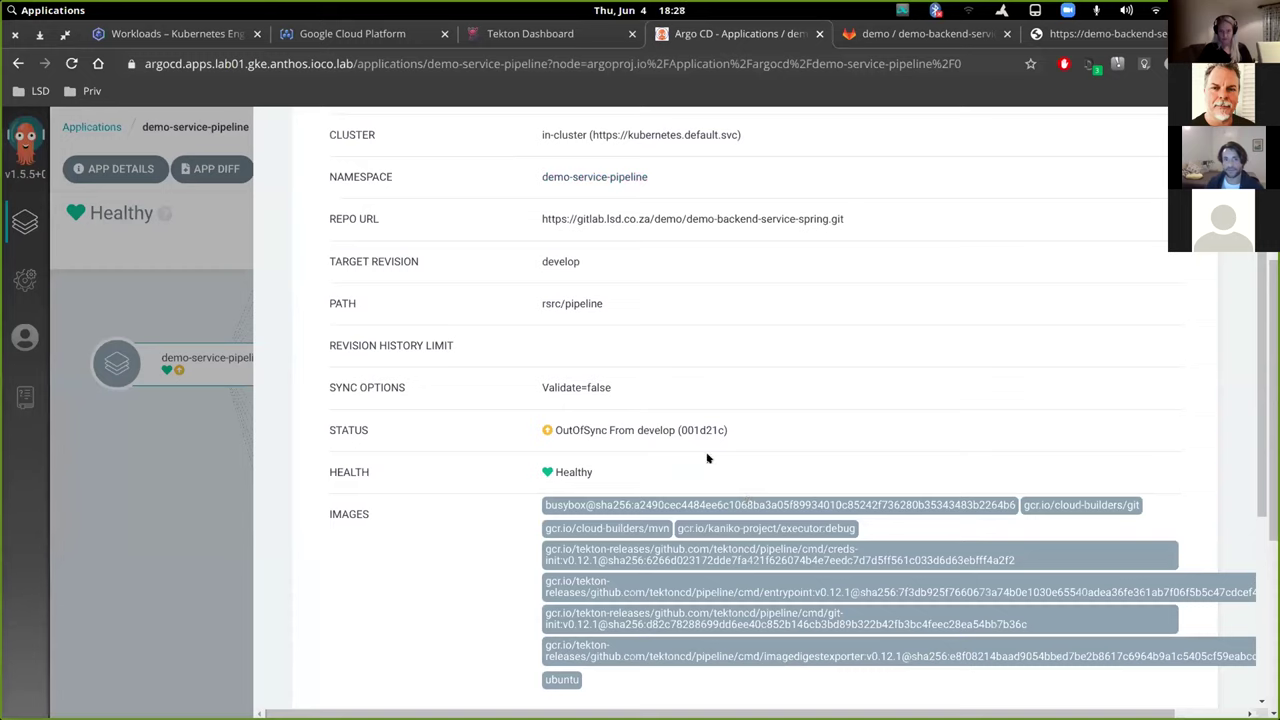
pyautogui.scroll(3, 600, 423)
pyautogui.doubleClick(657, 458)
pyautogui.doubleClick(654, 486)
pyautogui.click(654, 491)
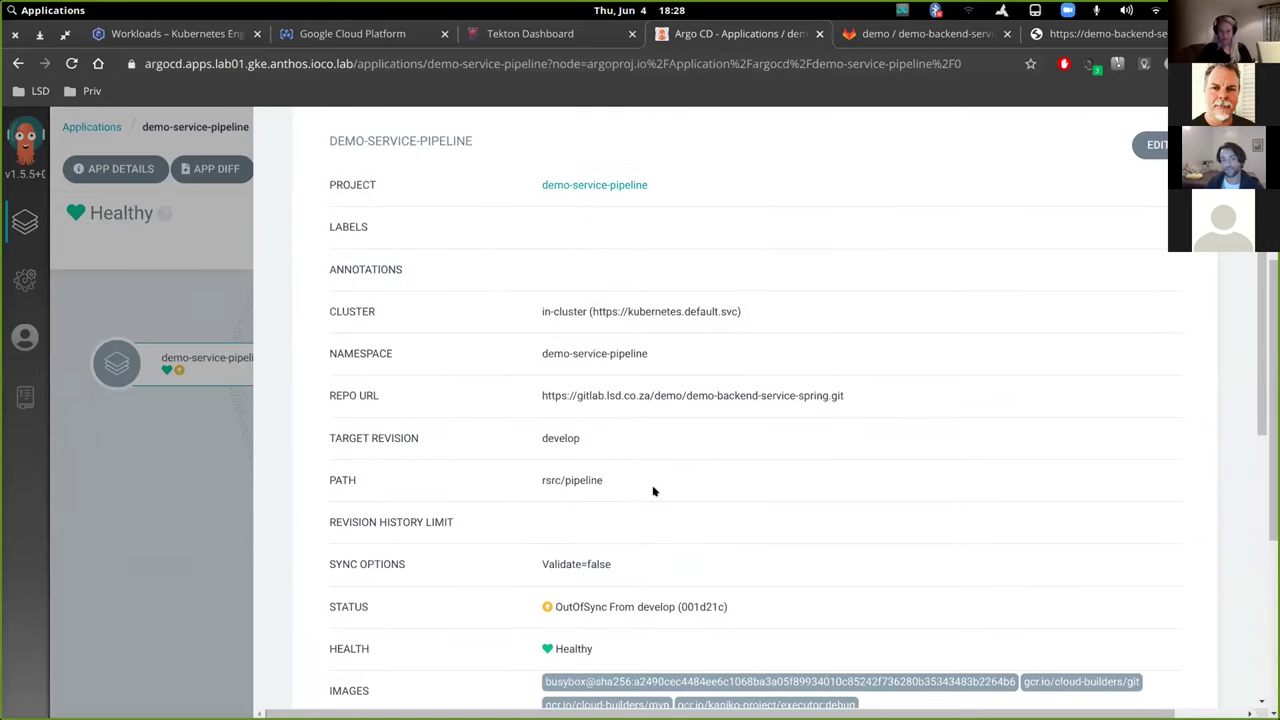
pyautogui.moveTo(647, 489); pyautogui.dragTo(528, 494)
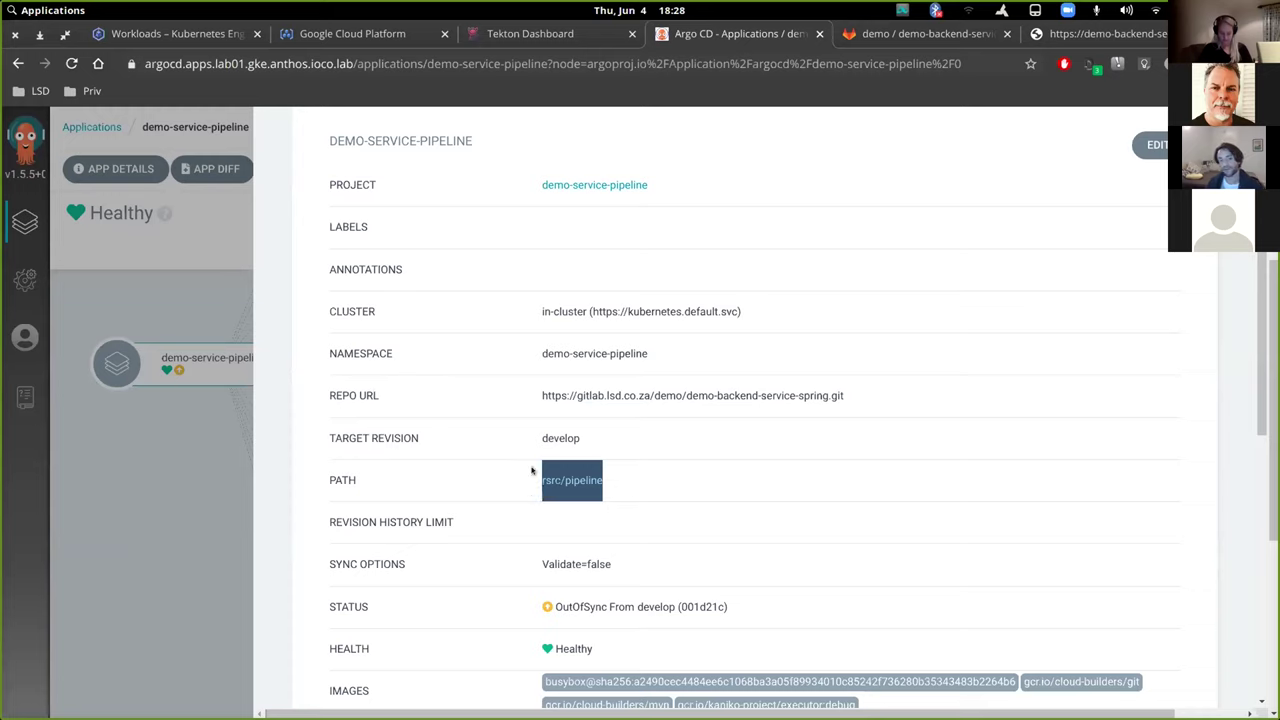
pyautogui.moveTo(429, 466); pyautogui.dragTo(543, 437)
pyautogui.press('Escape')
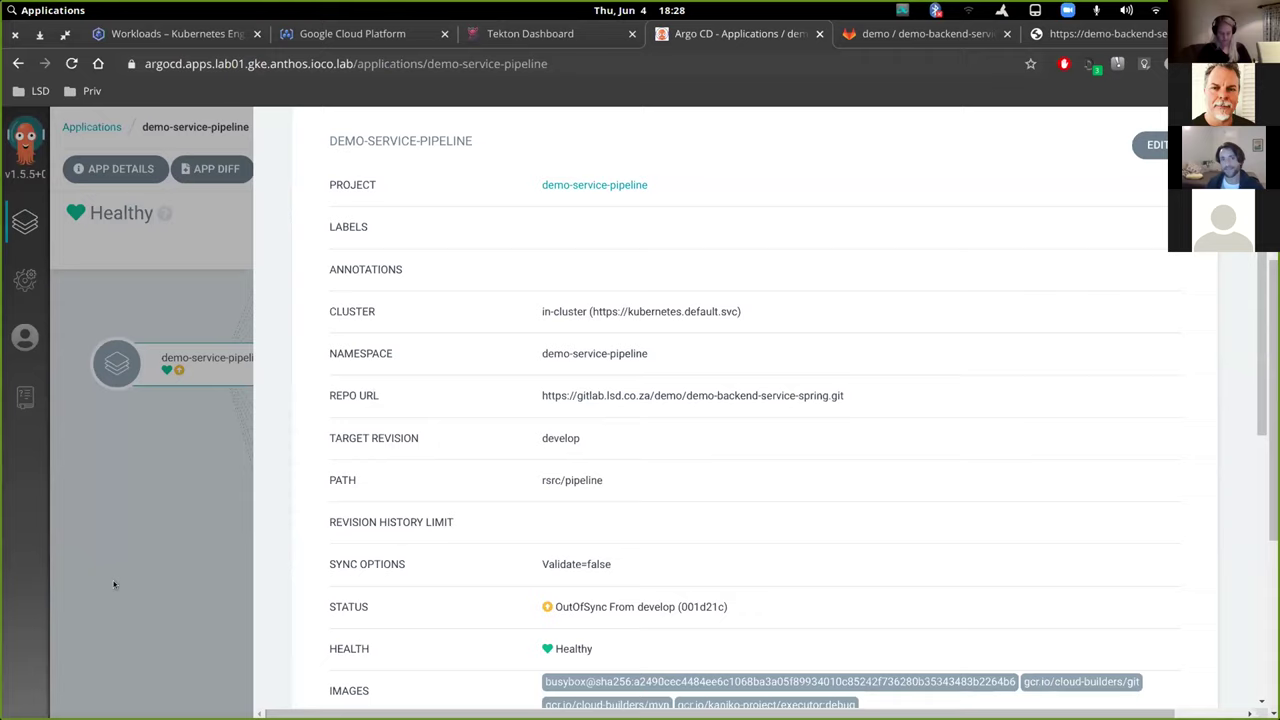
pyautogui.scroll(1, 457, 551)
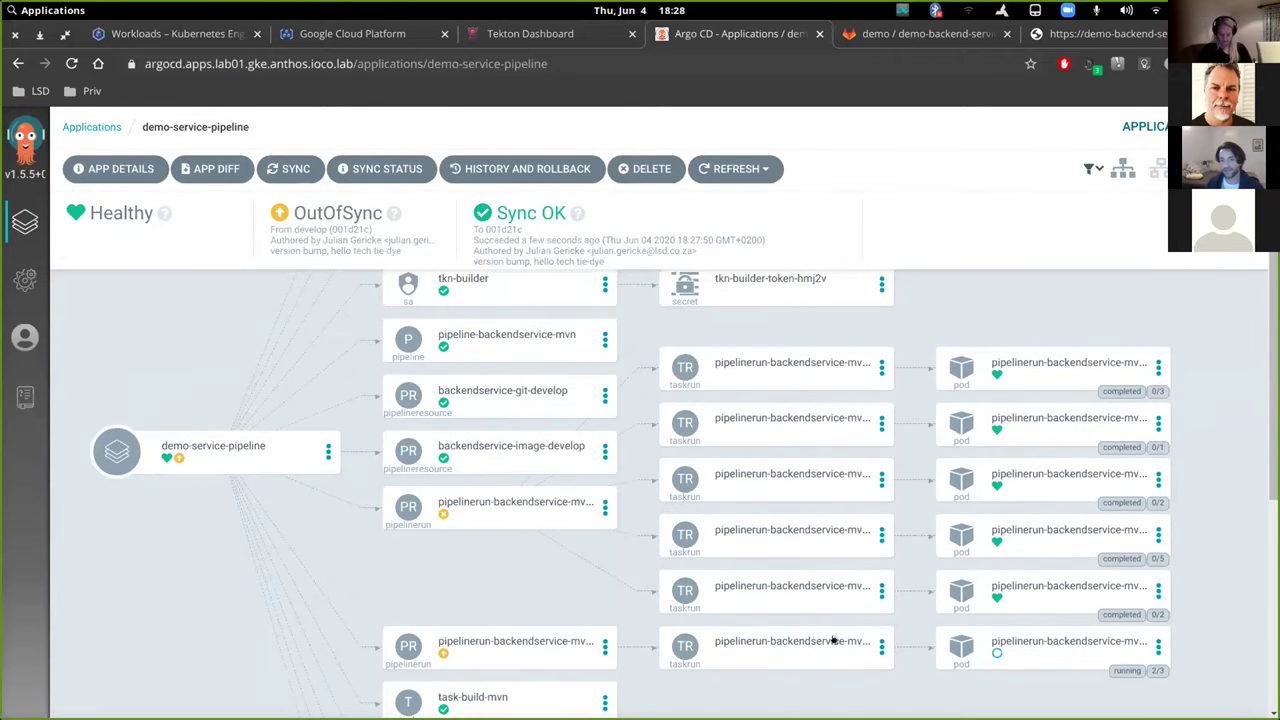
pyautogui.moveTo(1020, 636)
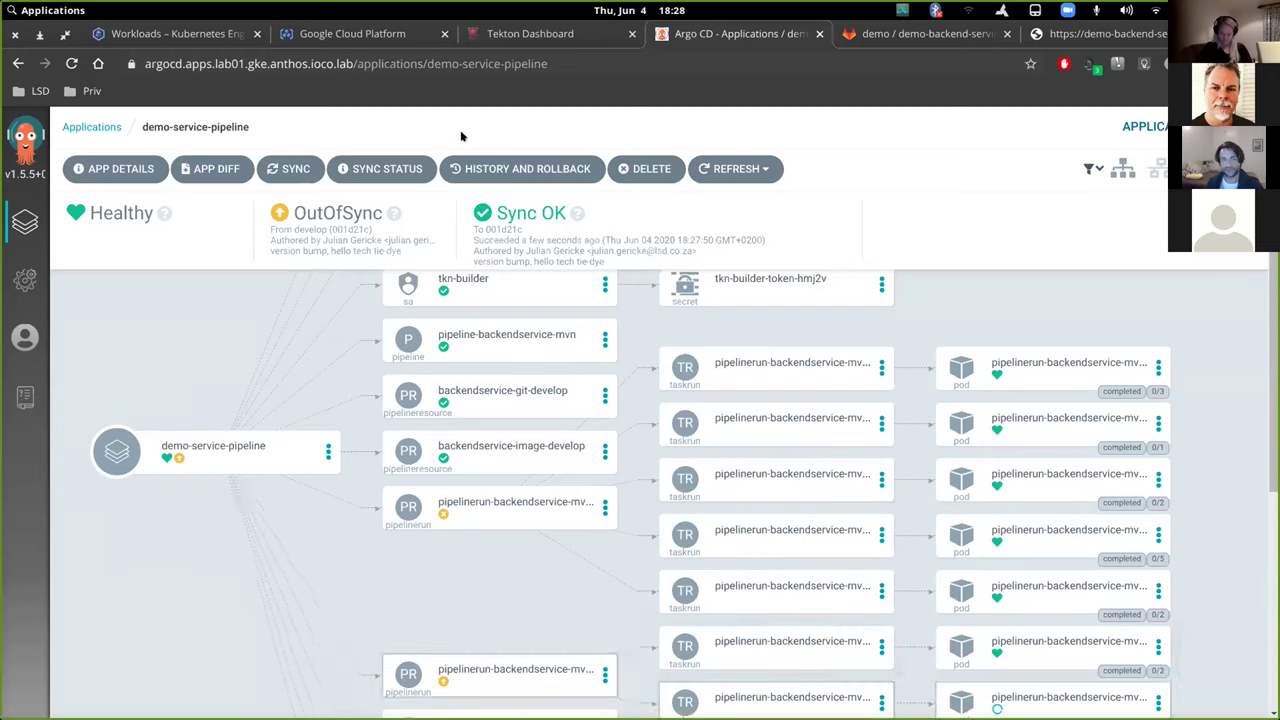
# - Switch to the Tekton Dashboard and open the running 1-0-16 pipeline run to view its build logs
pyautogui.click(520, 34)
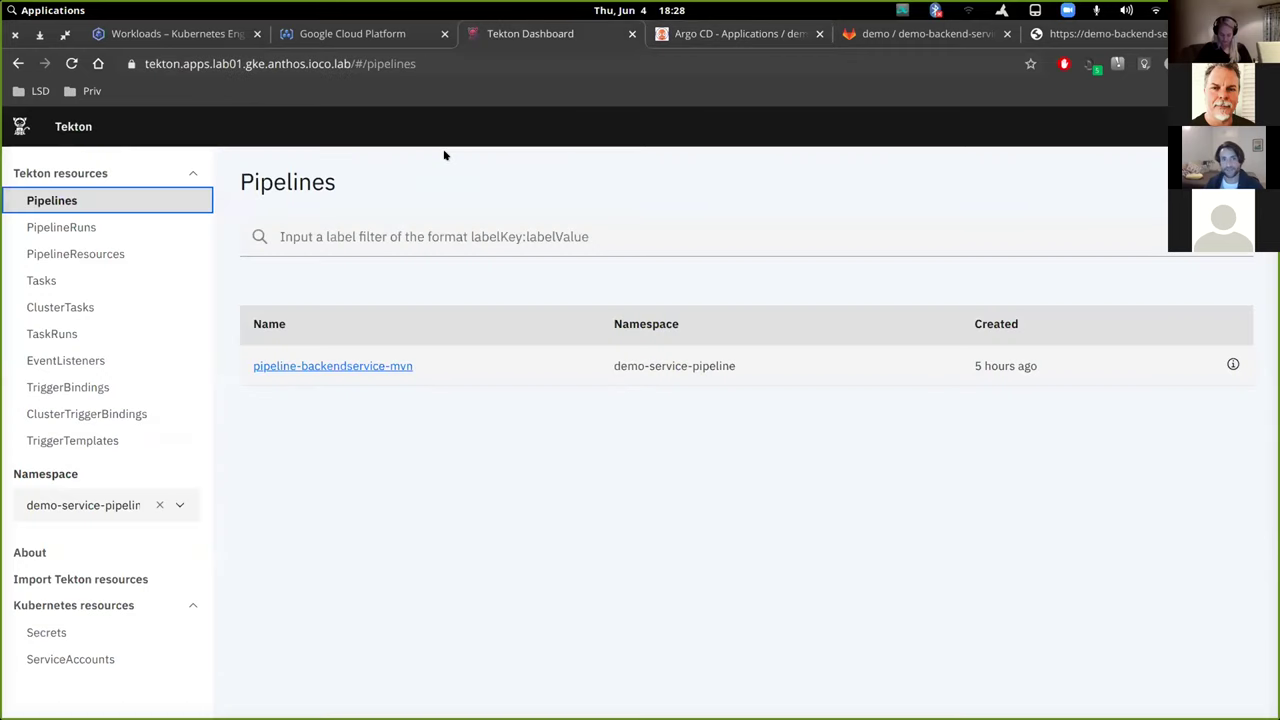
pyautogui.click(55, 252)
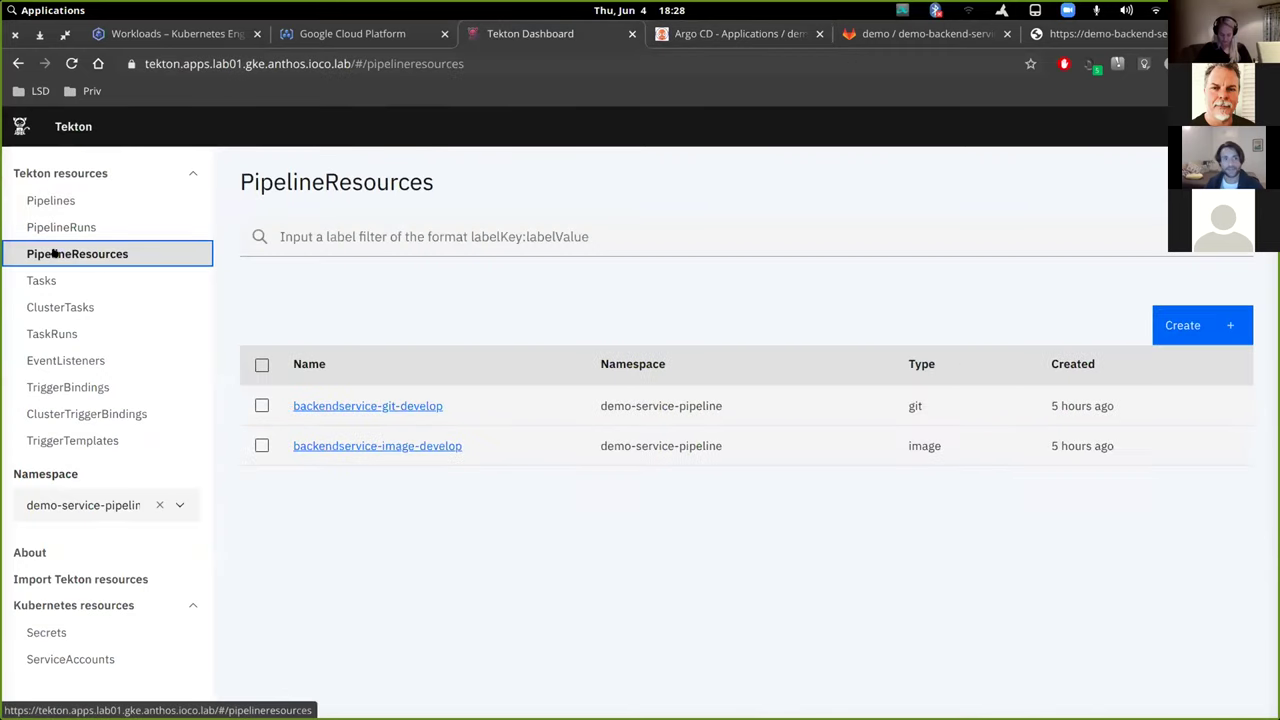
pyautogui.click(60, 228)
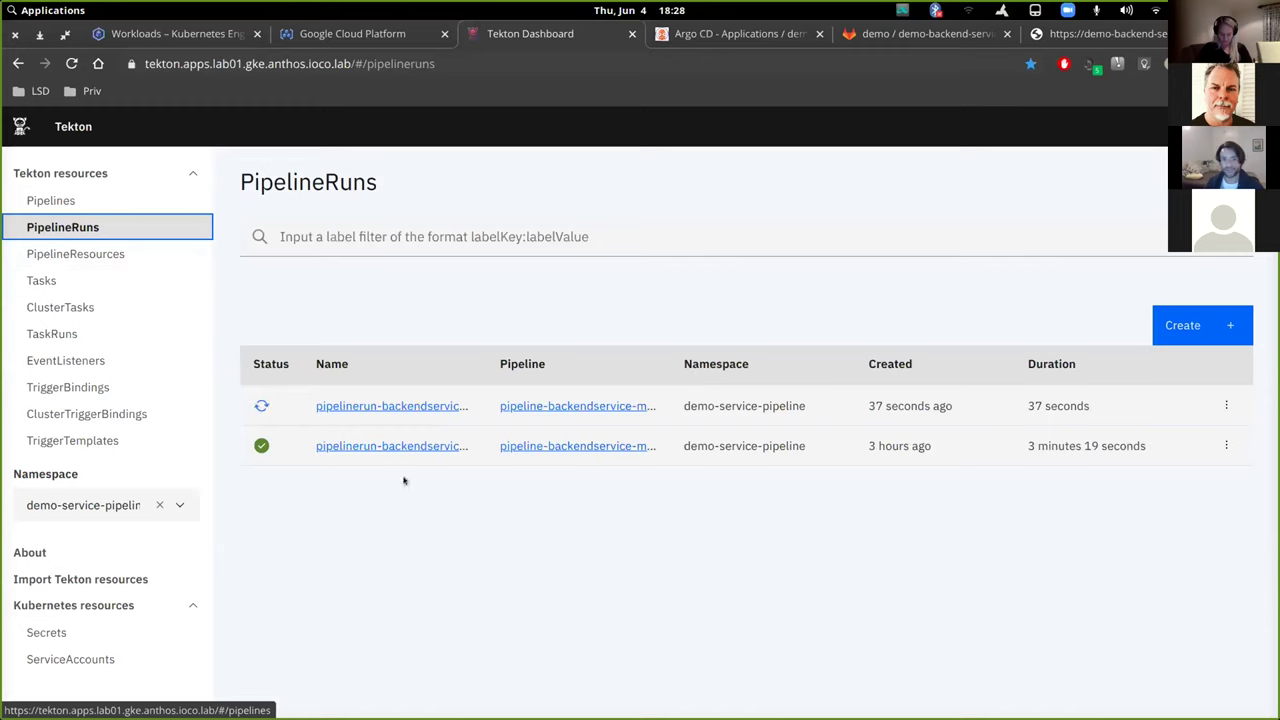
pyautogui.click(412, 408)
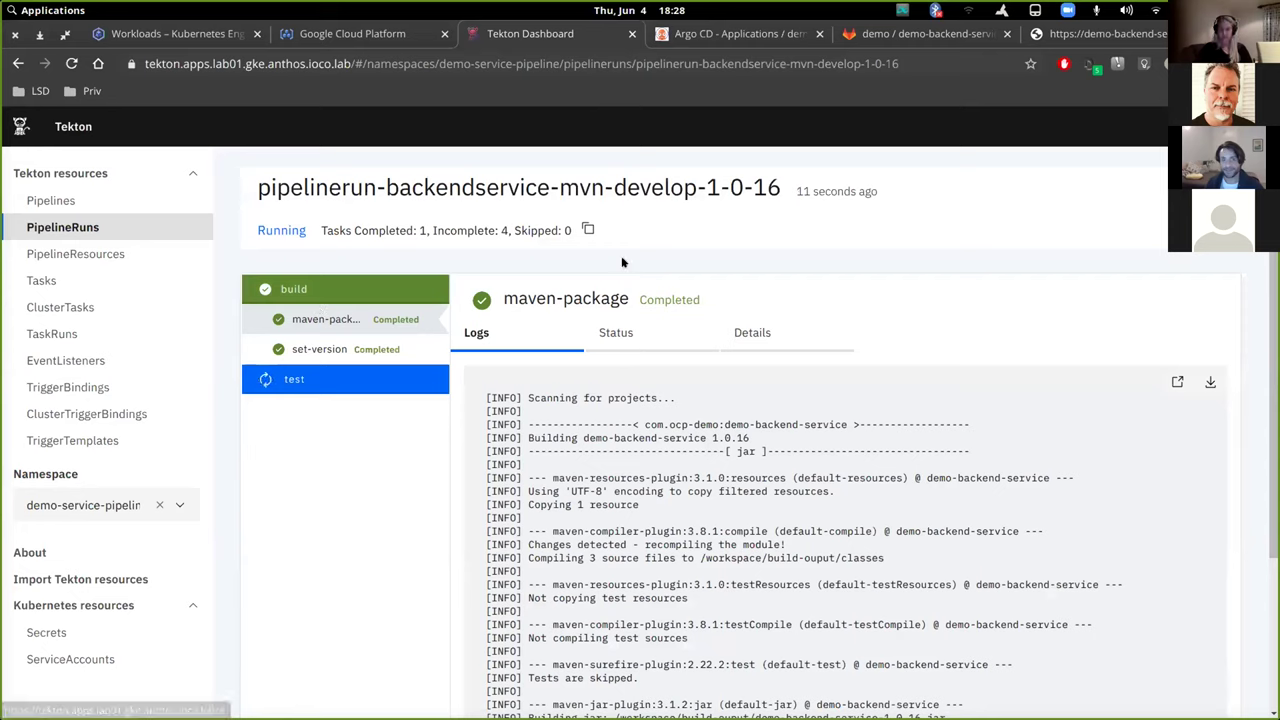
# - Switch to the Visual Studio Code terminal and list the cluster namespaces with kubens
pyautogui.hotkey('alt', 'Tab')
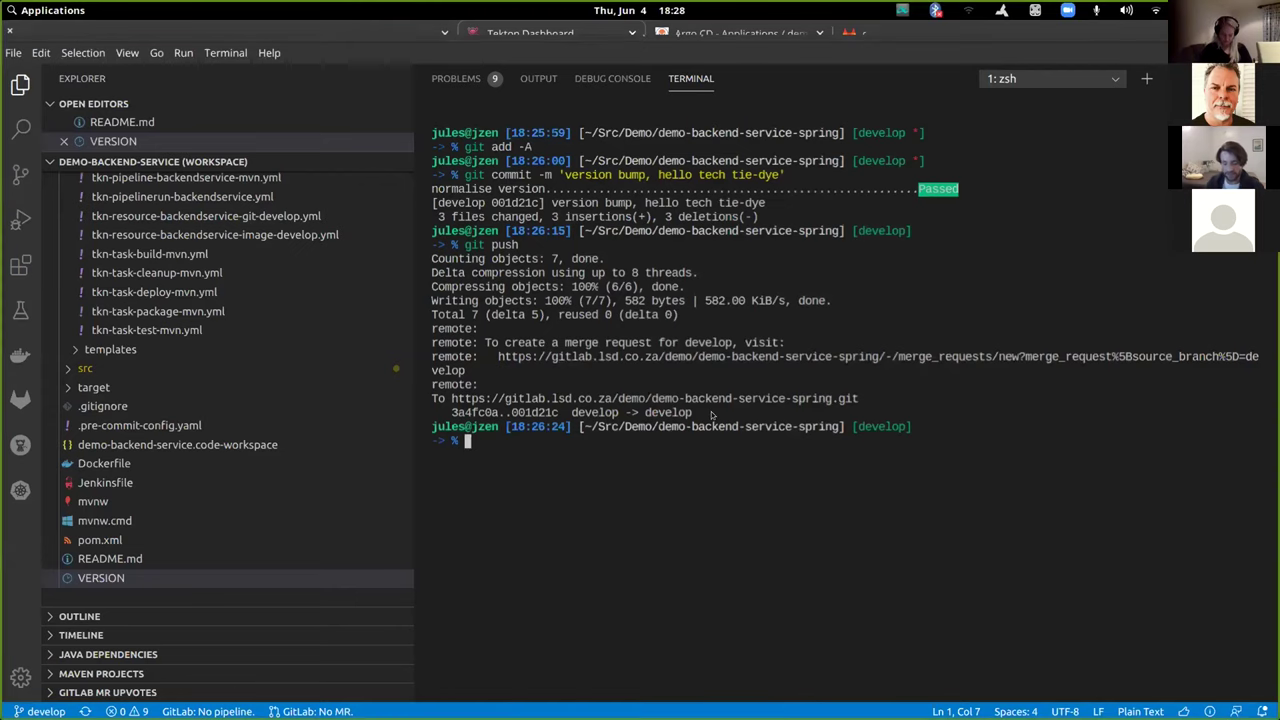
pyautogui.write('kubens')
pyautogui.press('Return')
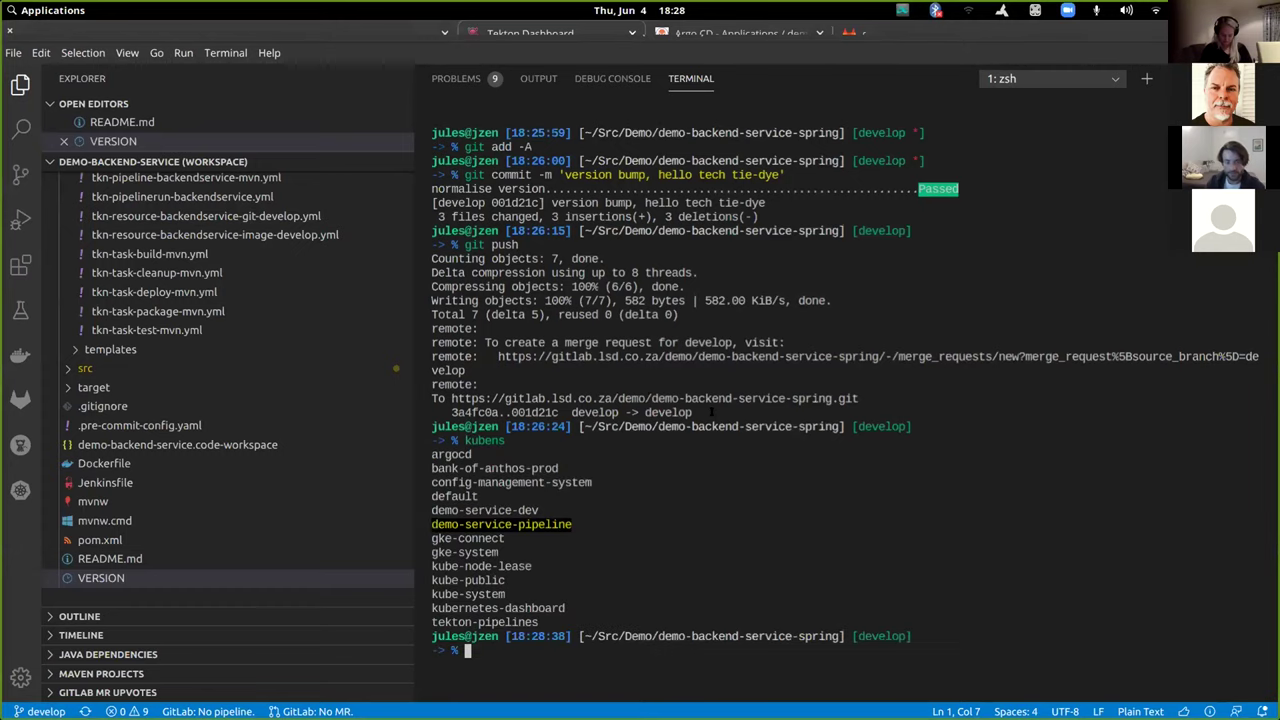
# - Watch the pipeline pods with "k get po -w", highlight the 1-0-16 test pod, and stop the watch and clear the terminal
pyautogui.hotkey('ctrl', 'l')
pyautogui.write('k get po -w')
pyautogui.press('Return')
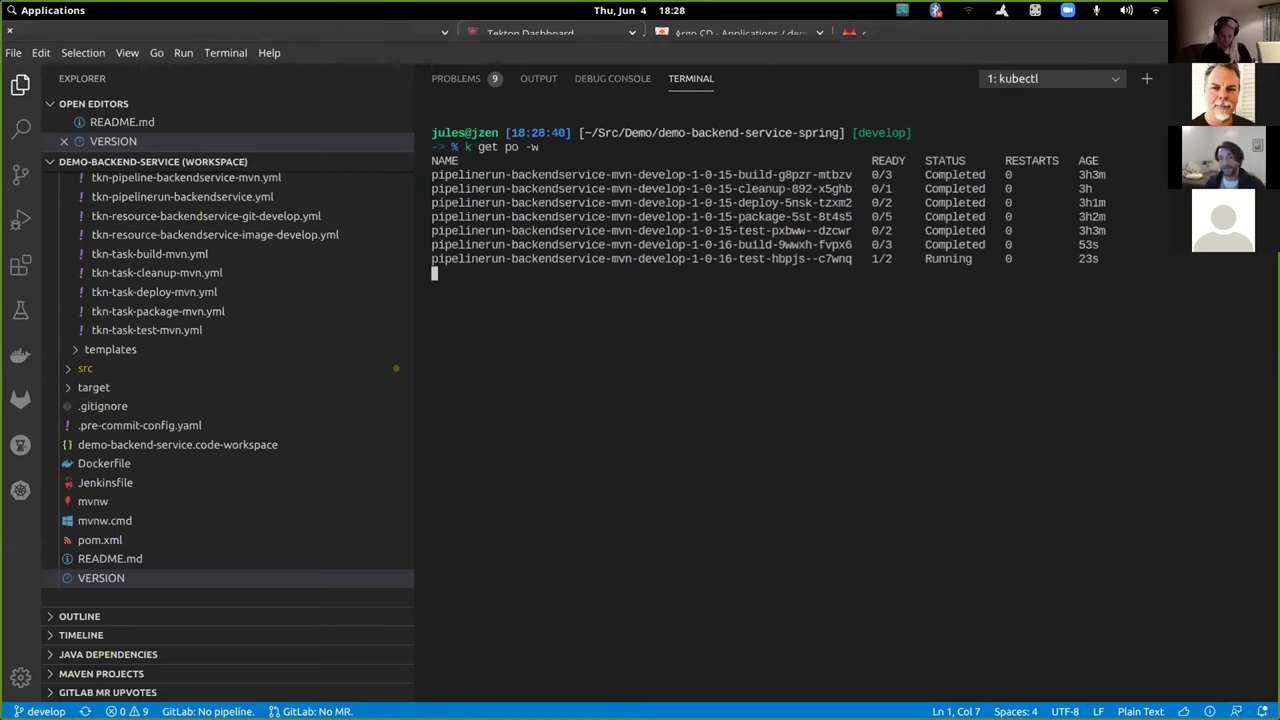
pyautogui.doubleClick(553, 260)
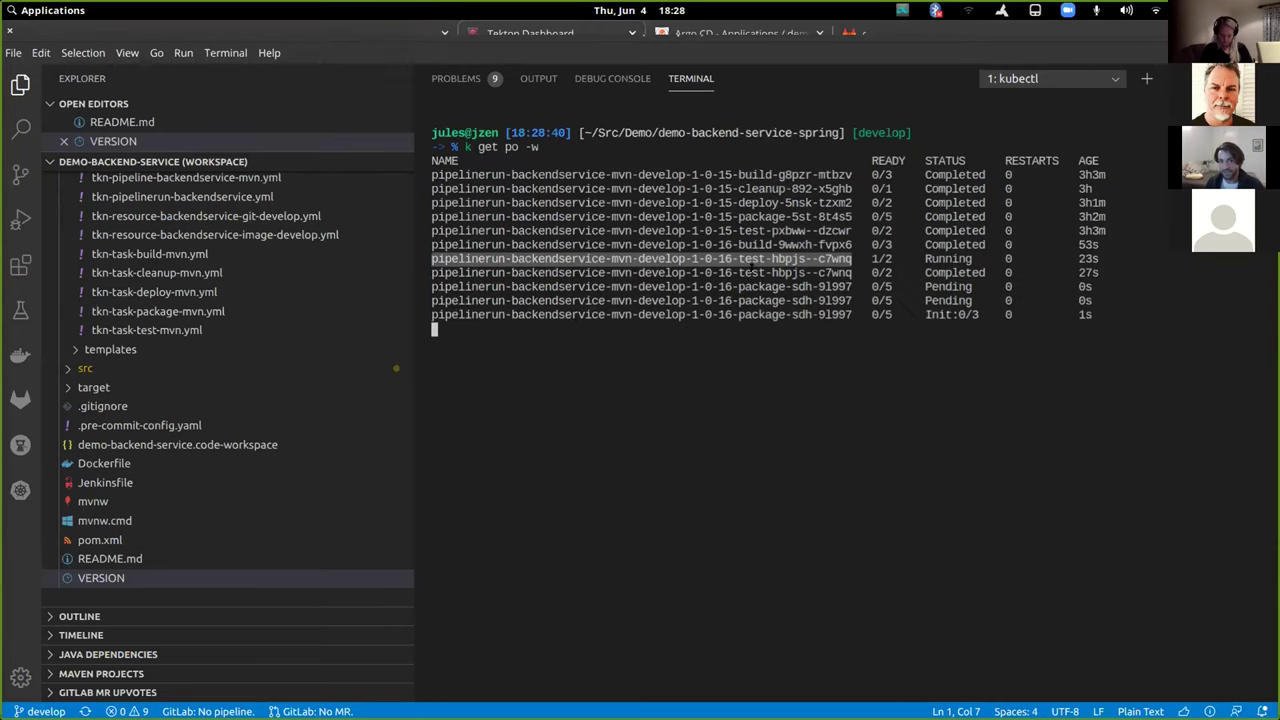
pyautogui.click(752, 270)
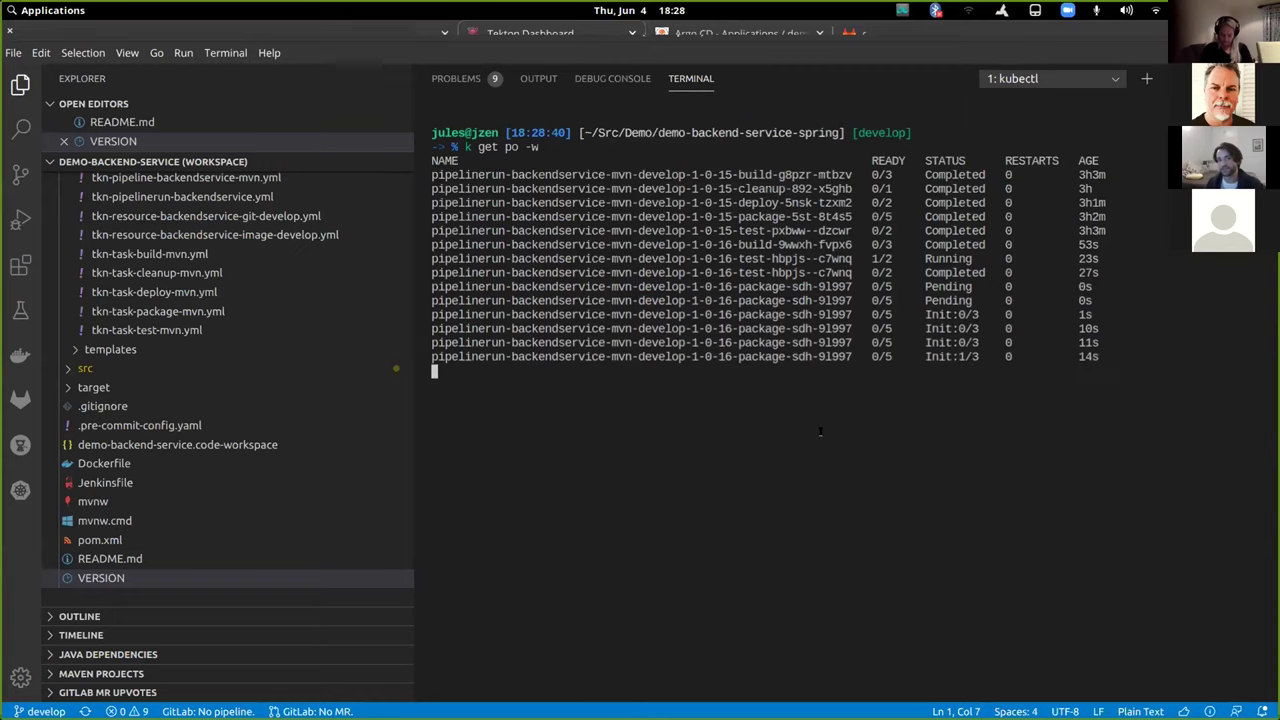
pyautogui.hotkey('ctrl', 'c')
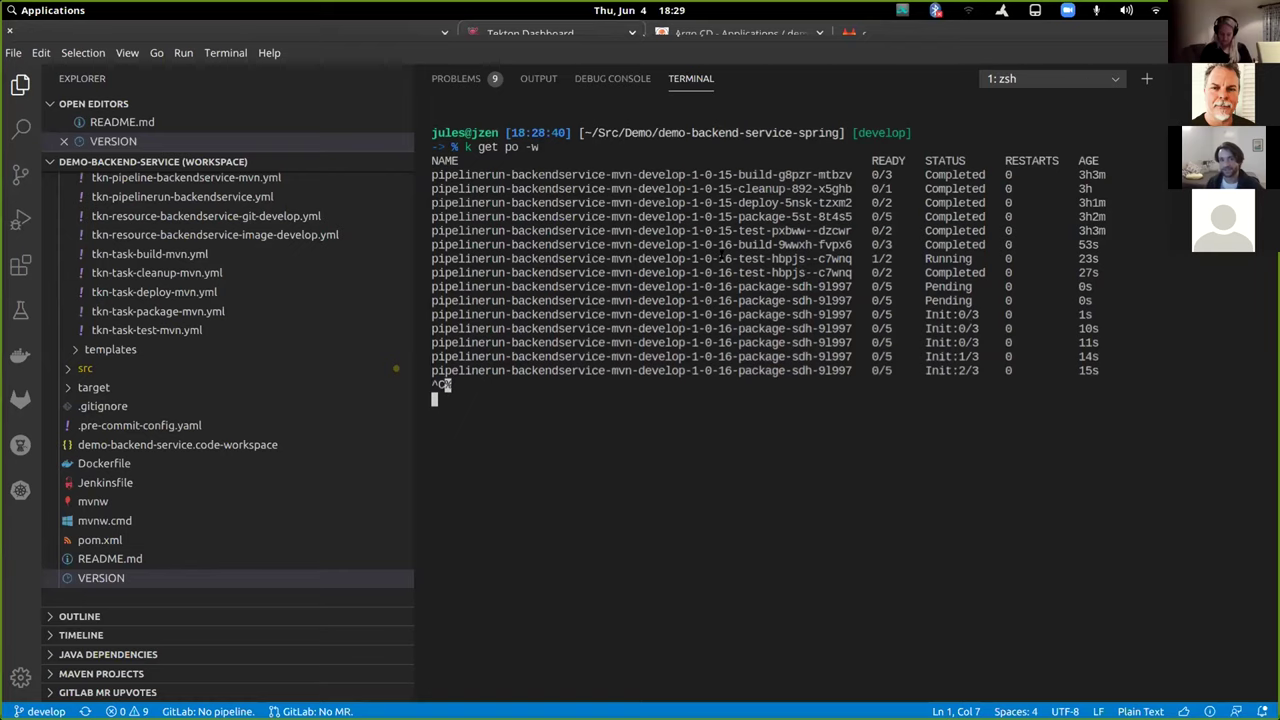
pyautogui.write('clear')
pyautogui.press('Return')
pyautogui.write('clear')
pyautogui.press('Return')
pyautogui.write('argocd')
pyautogui.press('Tab')
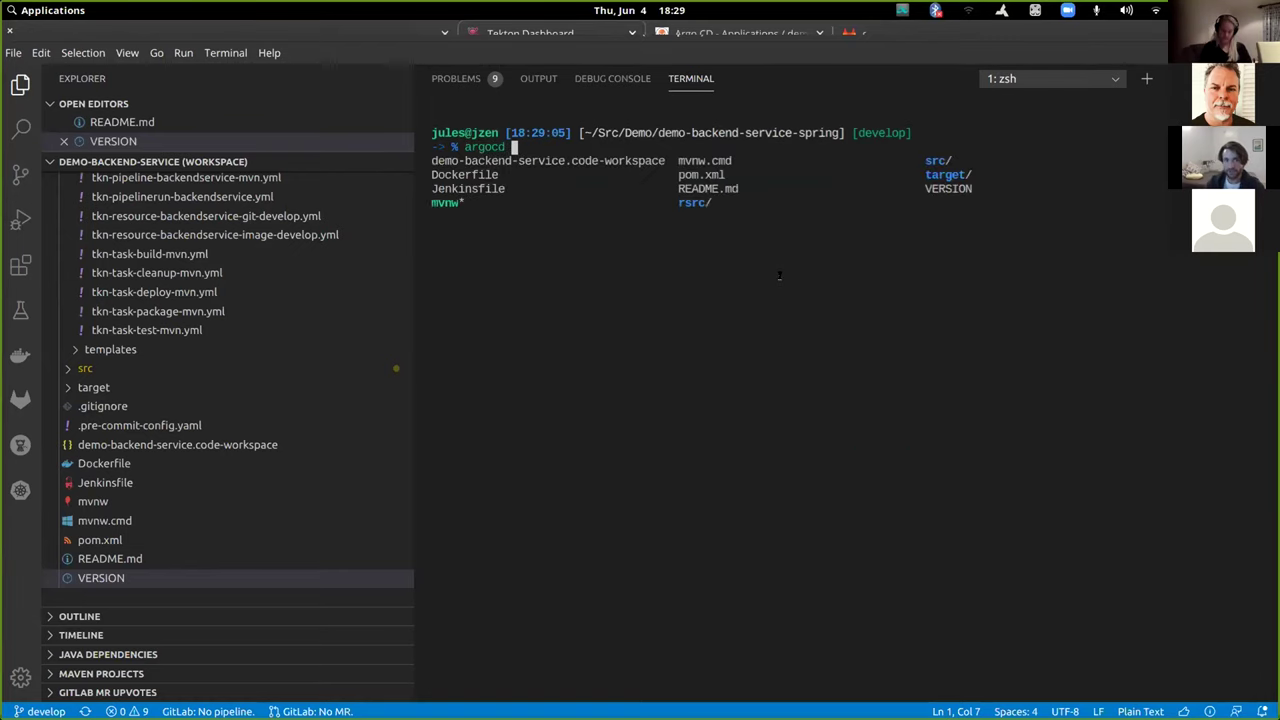
pyautogui.hotkey('ctrl', 'c')
# - List the Tekton pipeline runs in the terminal with "tkn pipelinerun list"
pyautogui.write('tkn pipel')
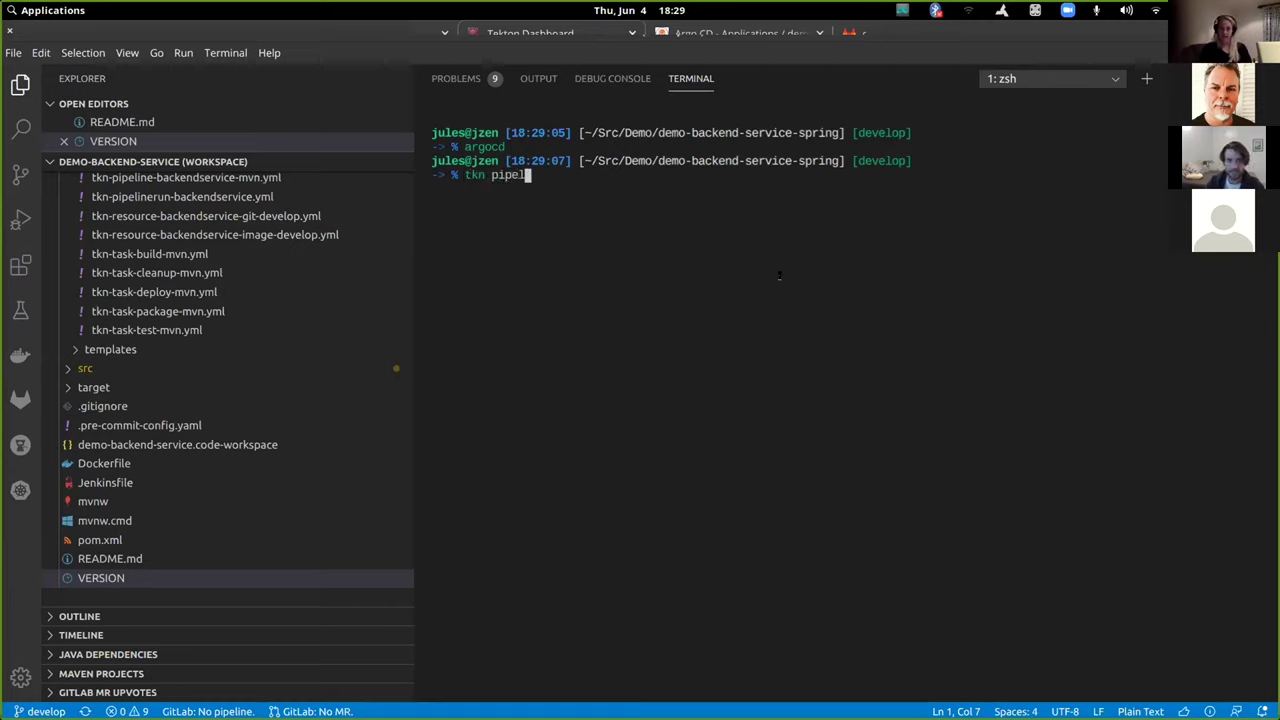
pyautogui.write('inerun ')
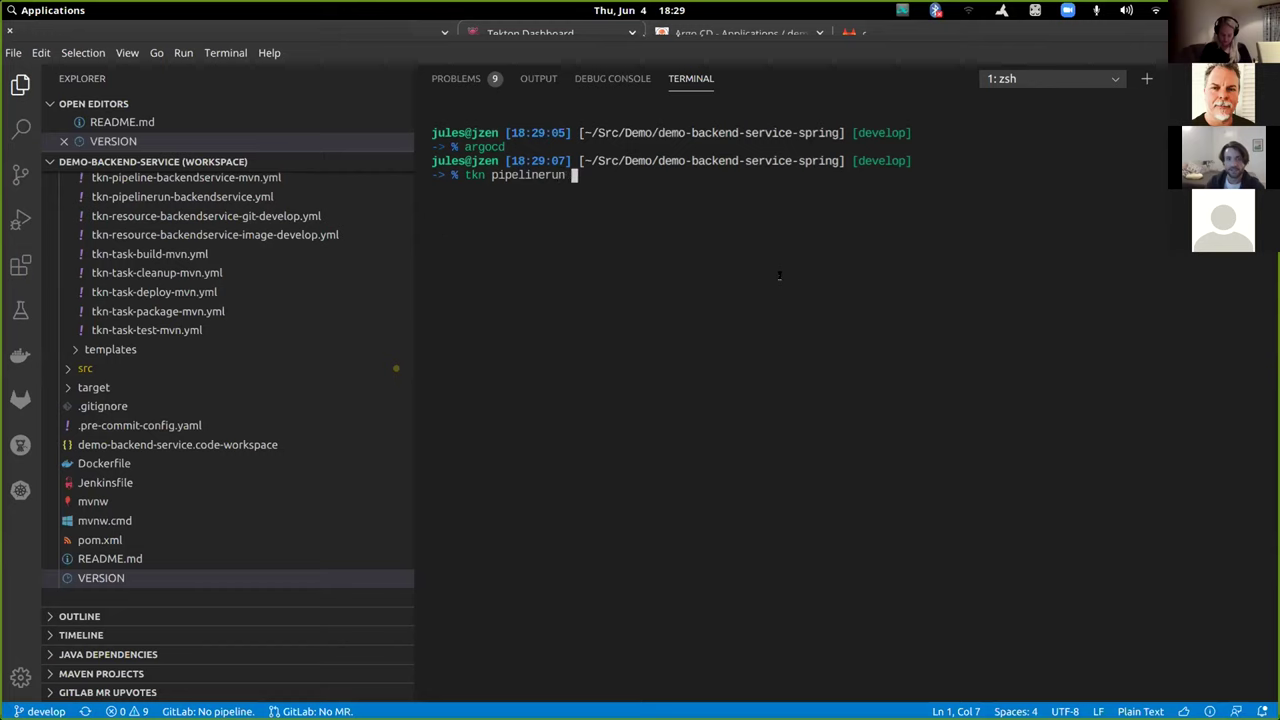
pyautogui.write('list')
pyautogui.press('Return')
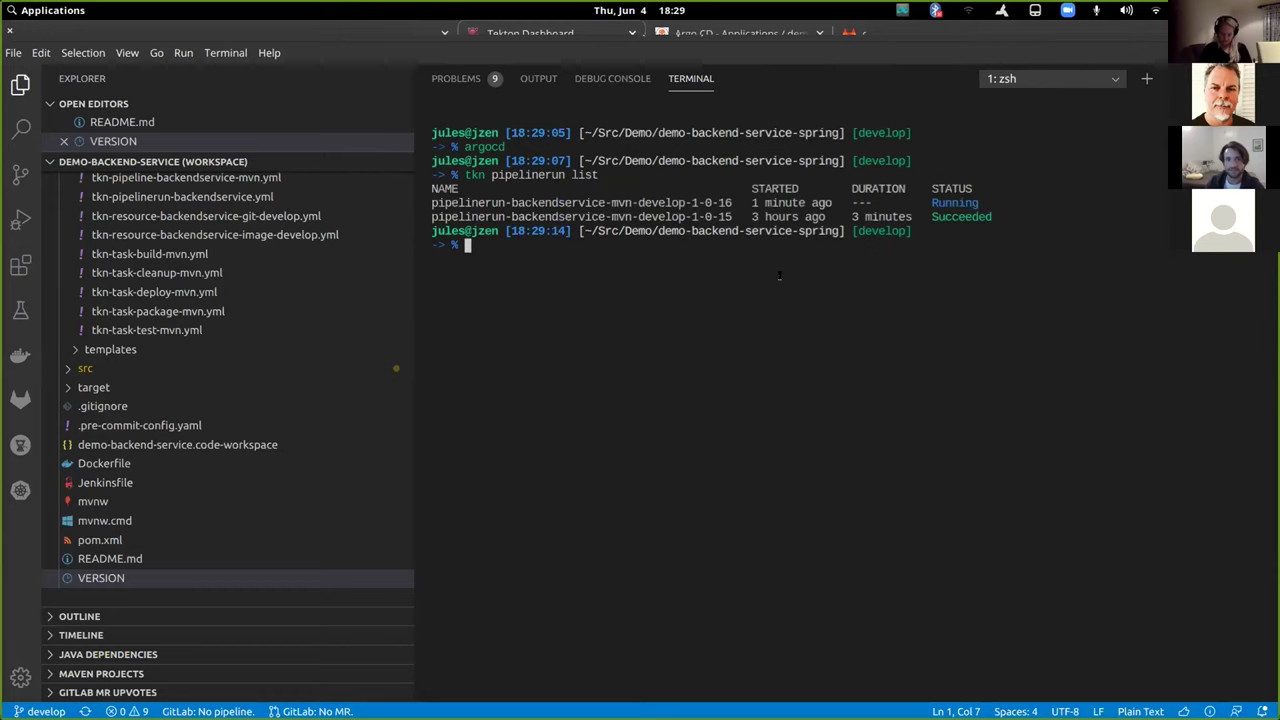
# - Describe the pipeline run pipelinerun-backendservice-mvn-develop-1-0-16 with the tkn pipelinerun describe command
pyautogui.press('Up')
pyautogui.press('BackSpace')
pyautogui.press('BackSpace')
pyautogui.press('BackSpace')
pyautogui.press('BackSpace')
pyautogui.write('describe')
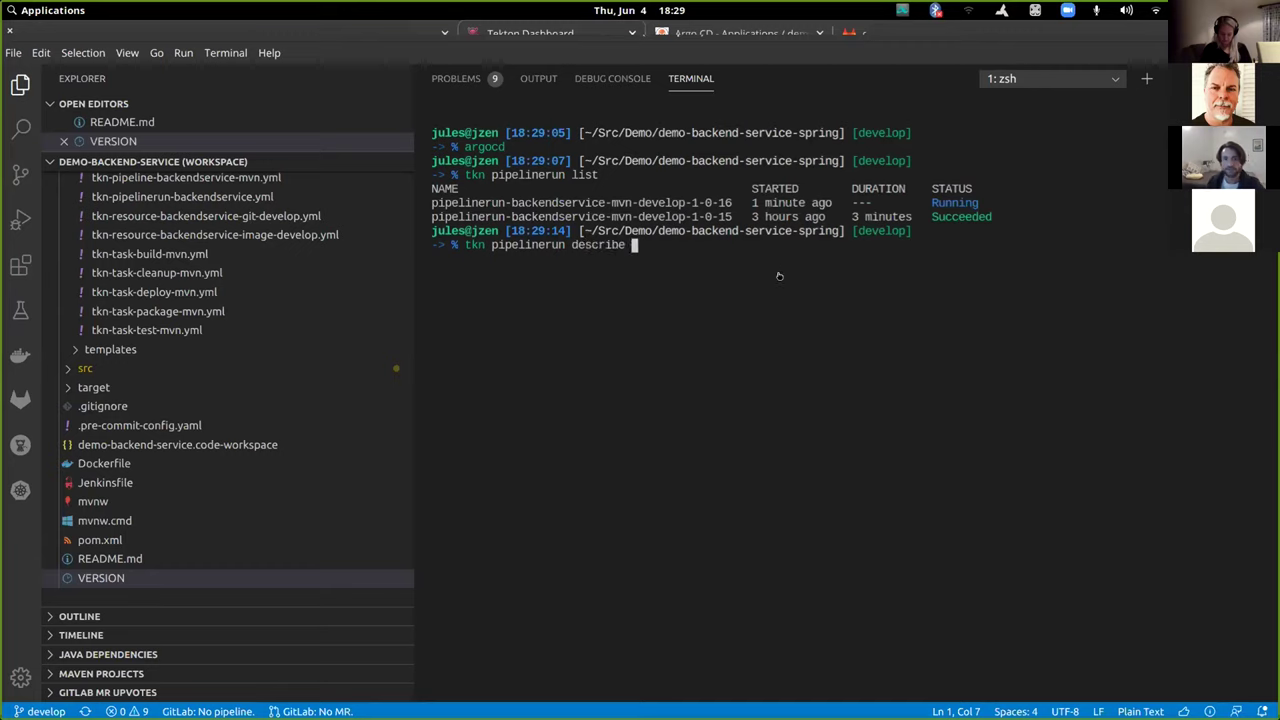
pyautogui.doubleClick(700, 202)
pyautogui.middleClick(907, 295)
pyautogui.press('Return')
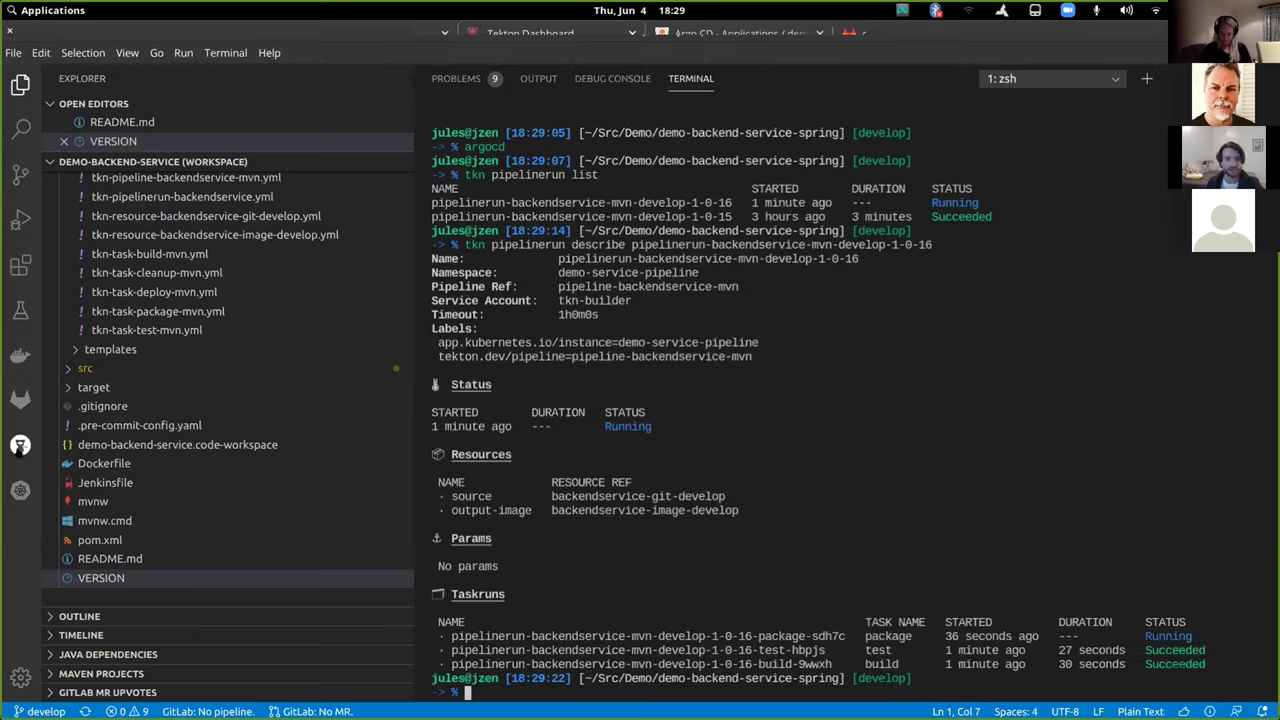
# - Show the Tekton Pipelines explorer, expand PipelineRuns, and open the YAML of pipelinerun-backendservice-mvn-develop-1-0-16
pyautogui.click(20, 445)
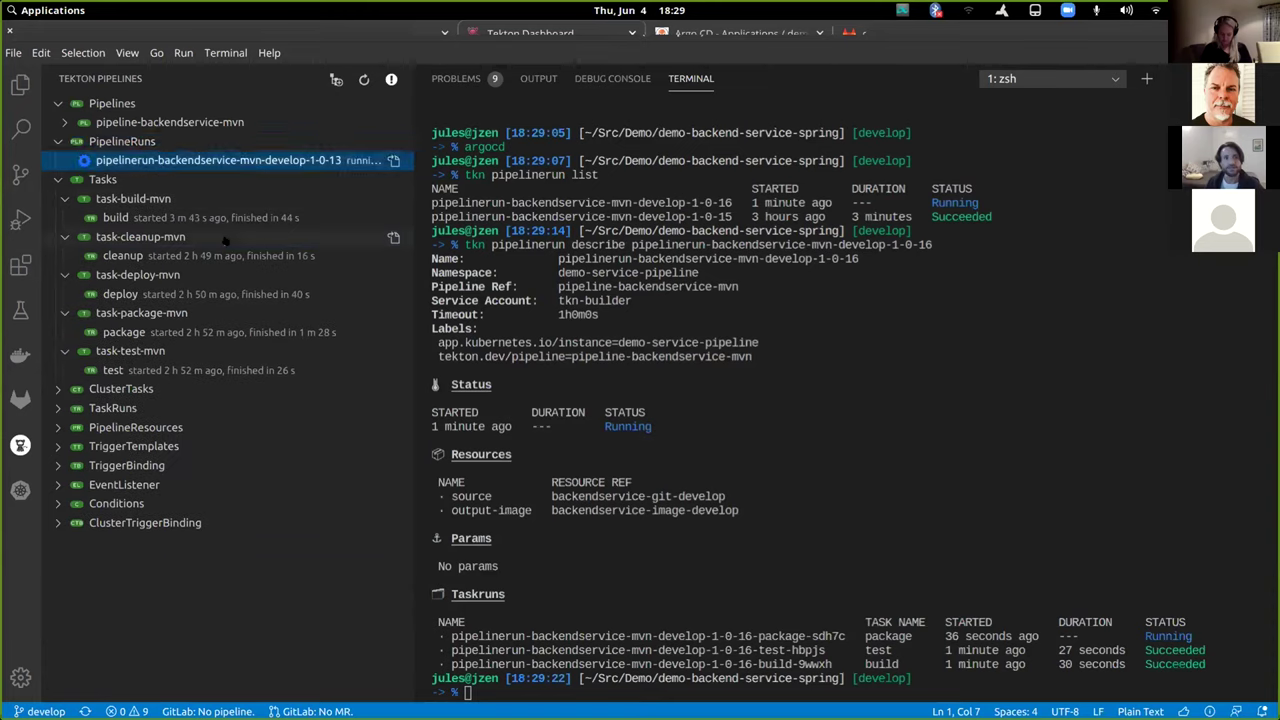
pyautogui.click(393, 161)
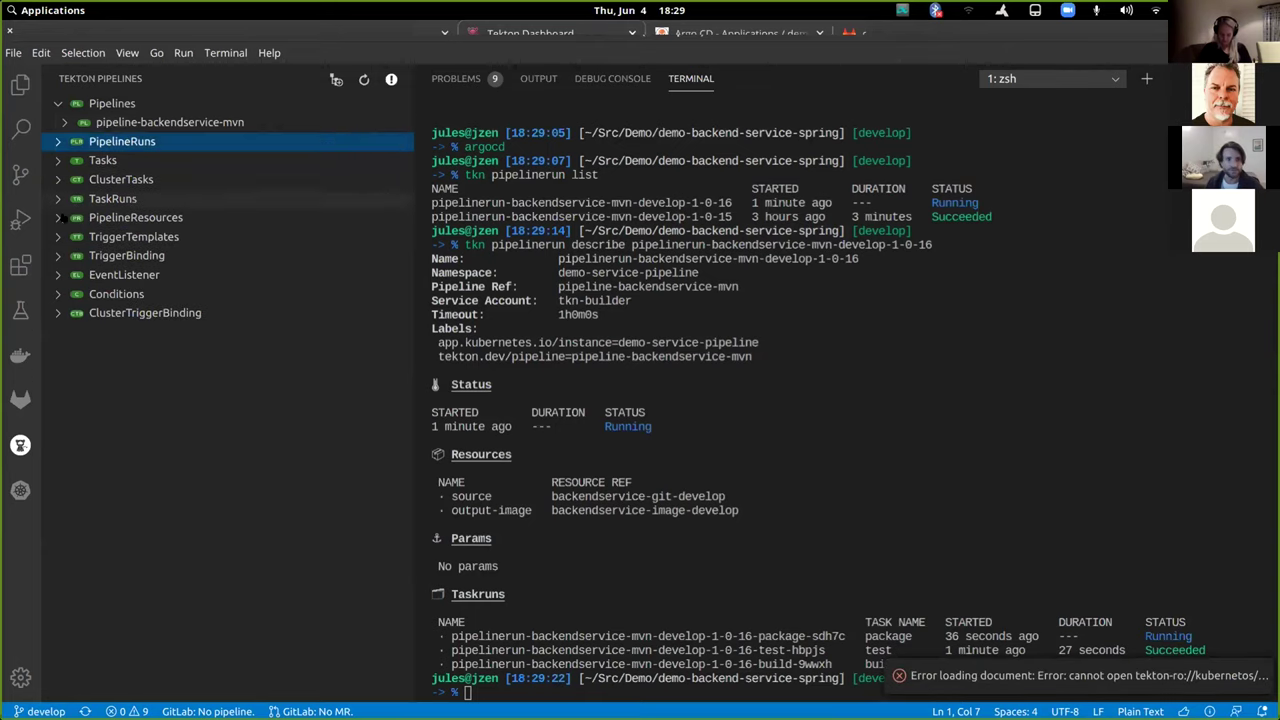
pyautogui.click(57, 141)
pyautogui.click(96, 161)
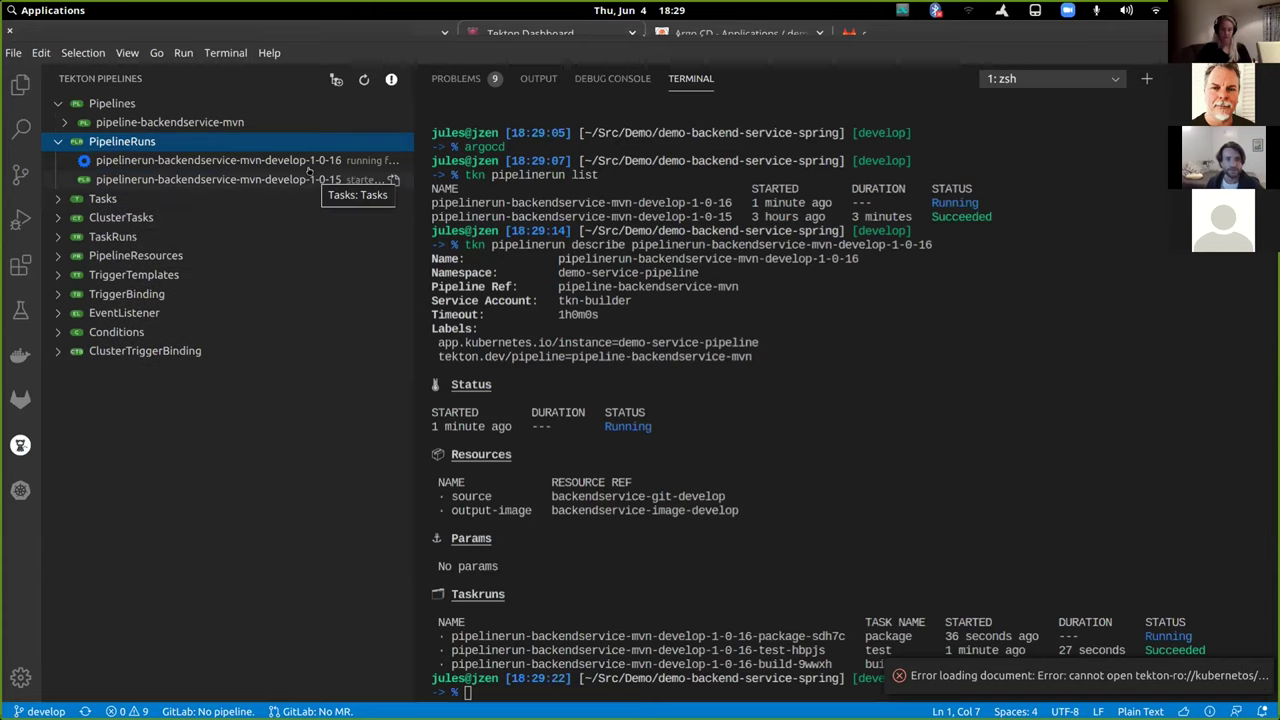
pyautogui.click(325, 163)
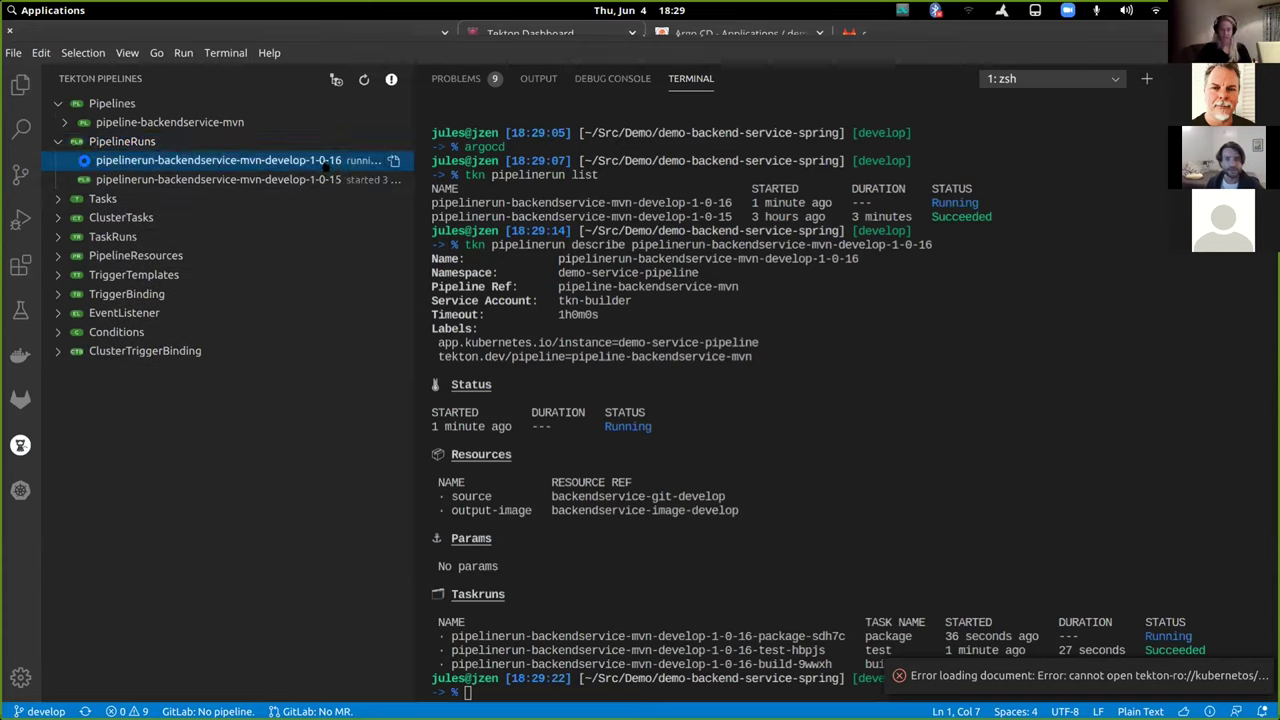
pyautogui.click(393, 160)
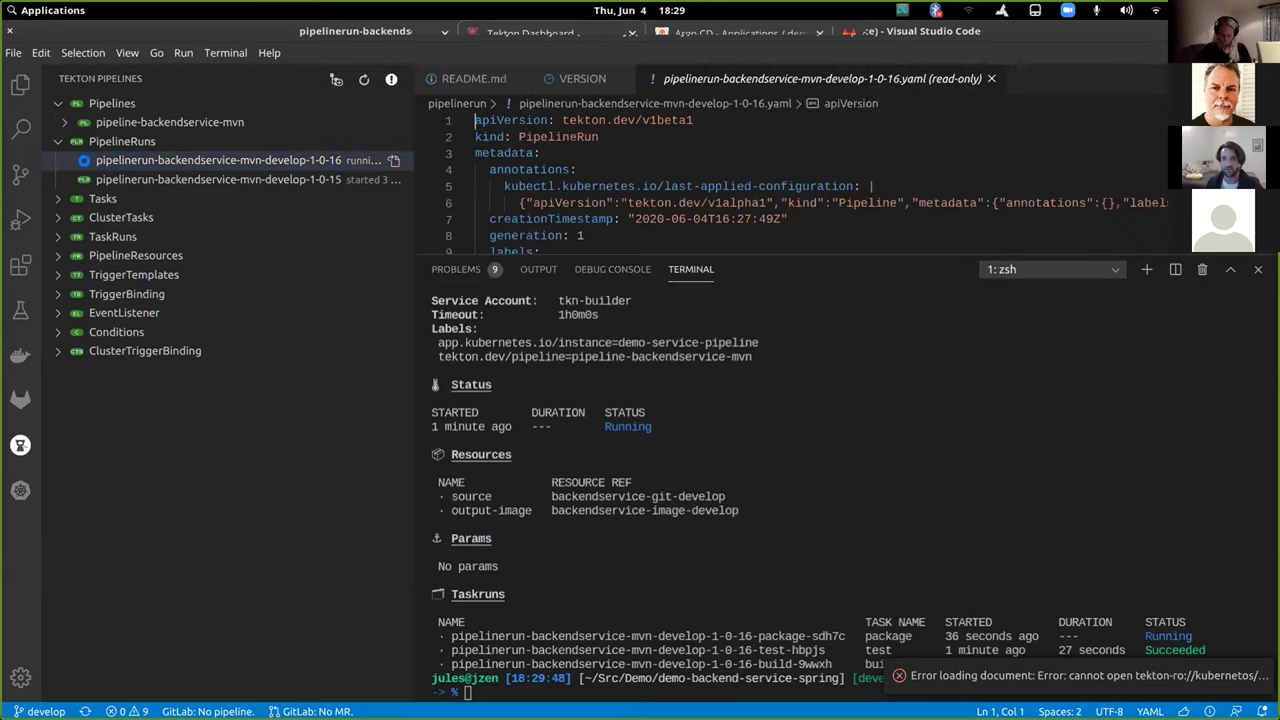
# - Open the diagram preview of the 1-0-16 pipeline run, close the other open editors, and bring all its stages into view
pyautogui.click(1158, 78)
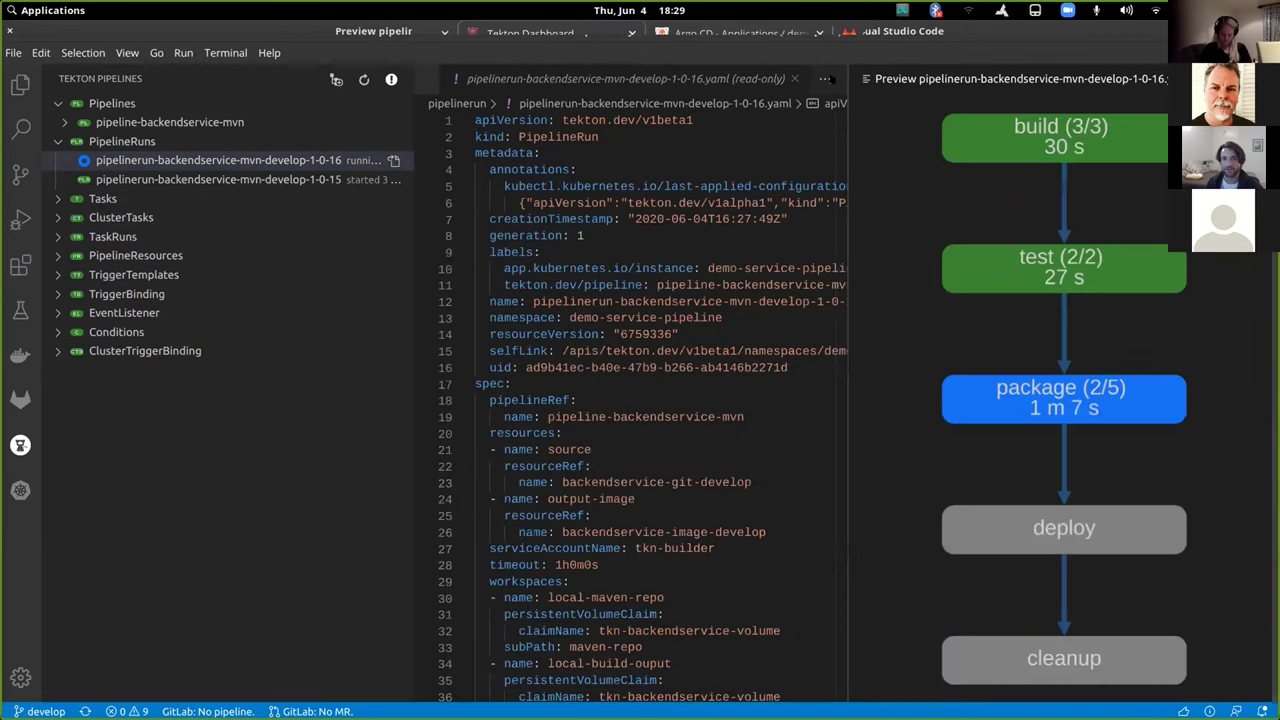
pyautogui.click(824, 78)
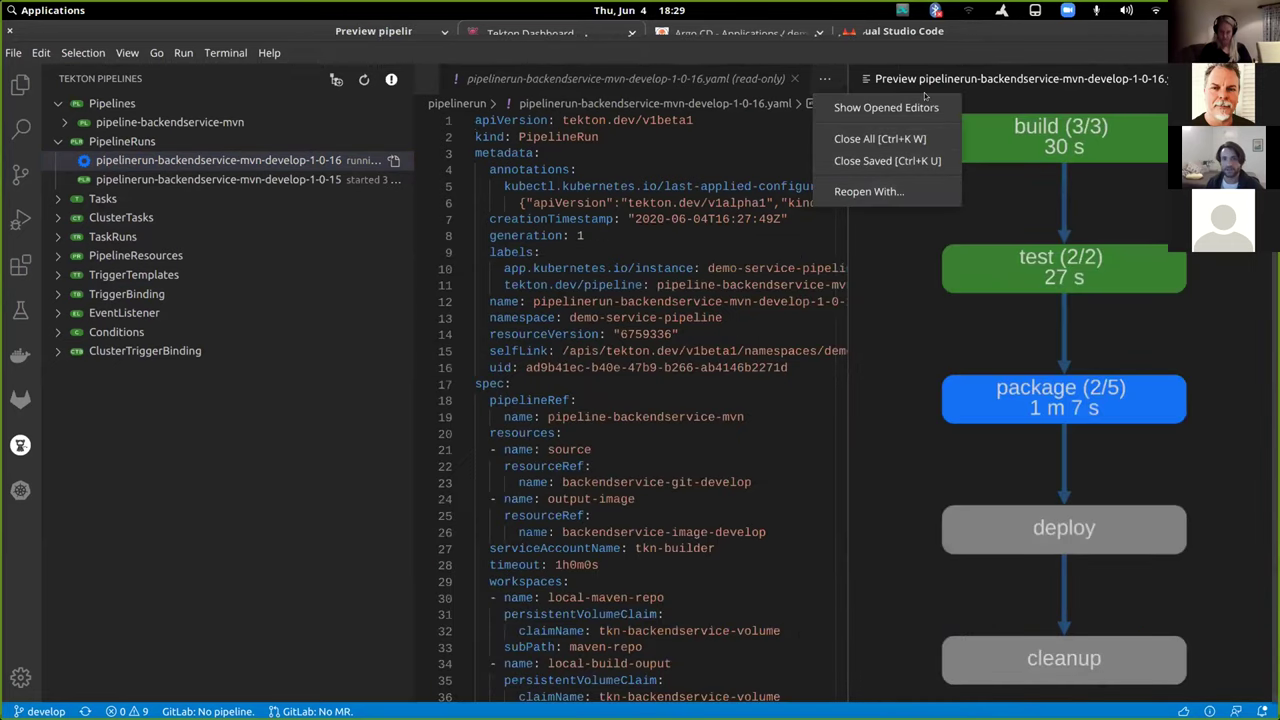
pyautogui.click(915, 139)
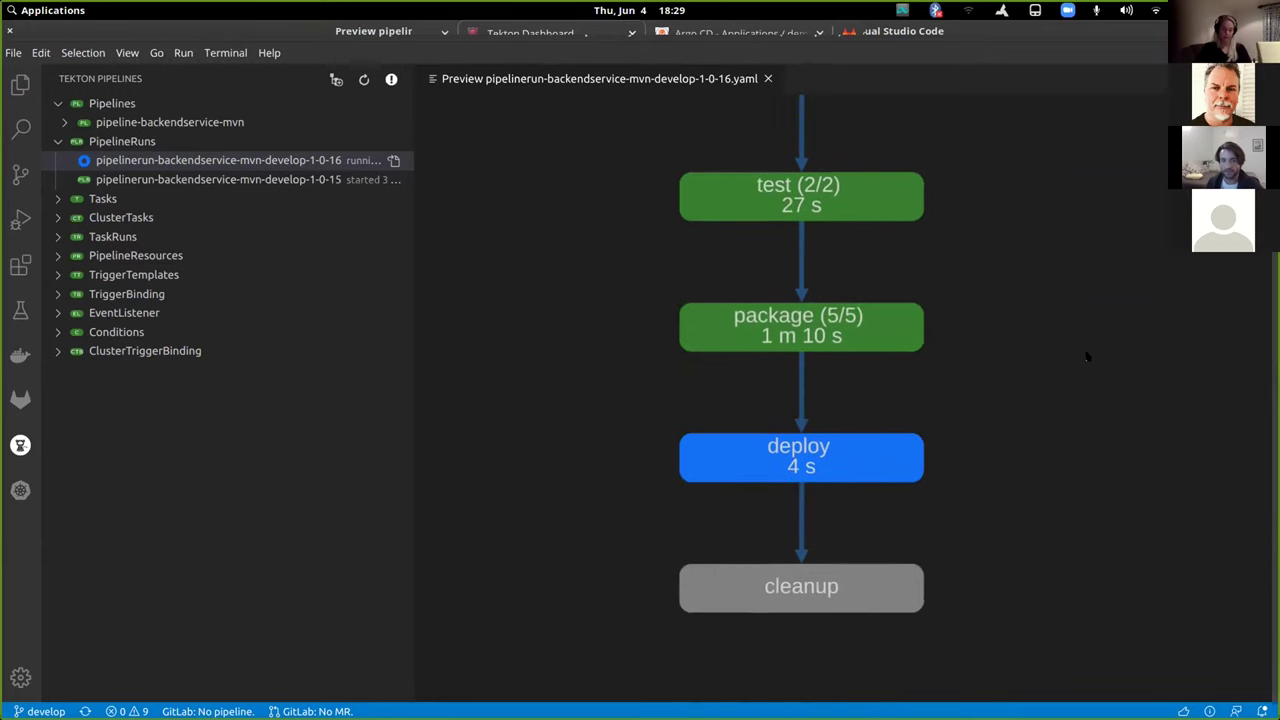
pyautogui.moveTo(1087, 355); pyautogui.dragTo(1094, 416)
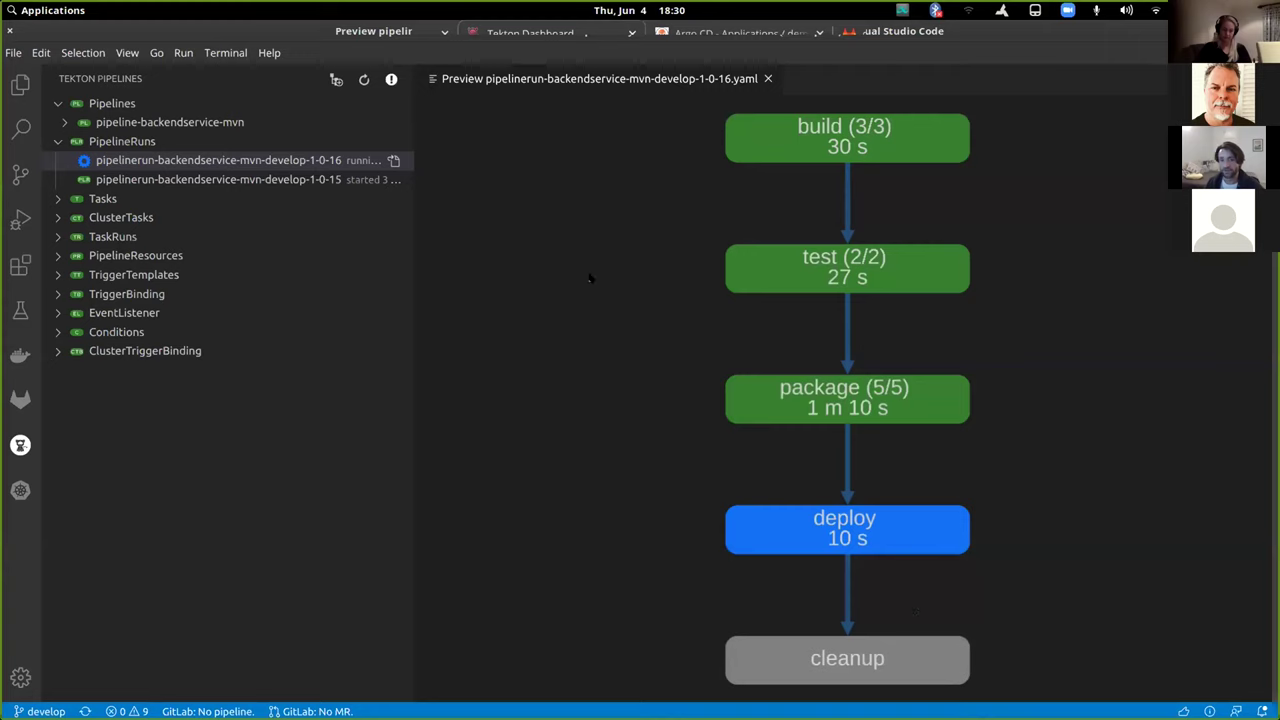
# - Switch to Argo CD in the browser, open the demo-service-pipeline application, and inspect the pods of its pipeline runs
pyautogui.click(530, 33)
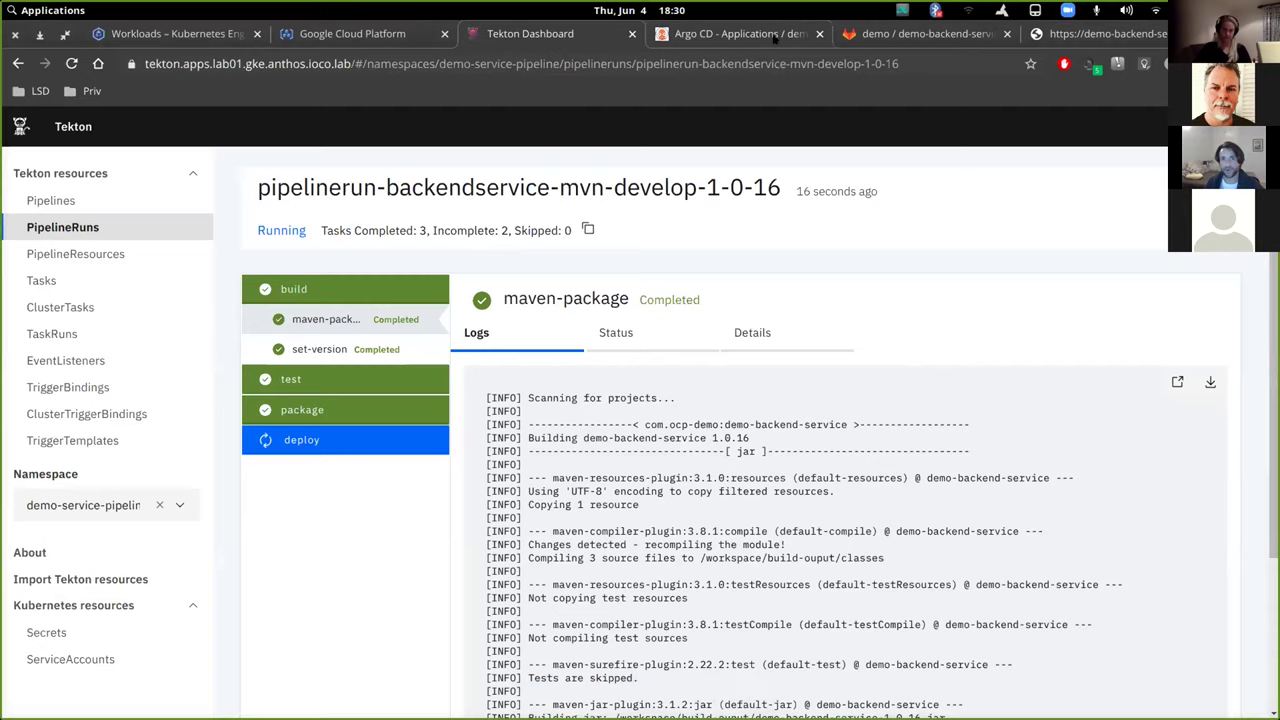
pyautogui.hotkey('ctrl', 'Tab')
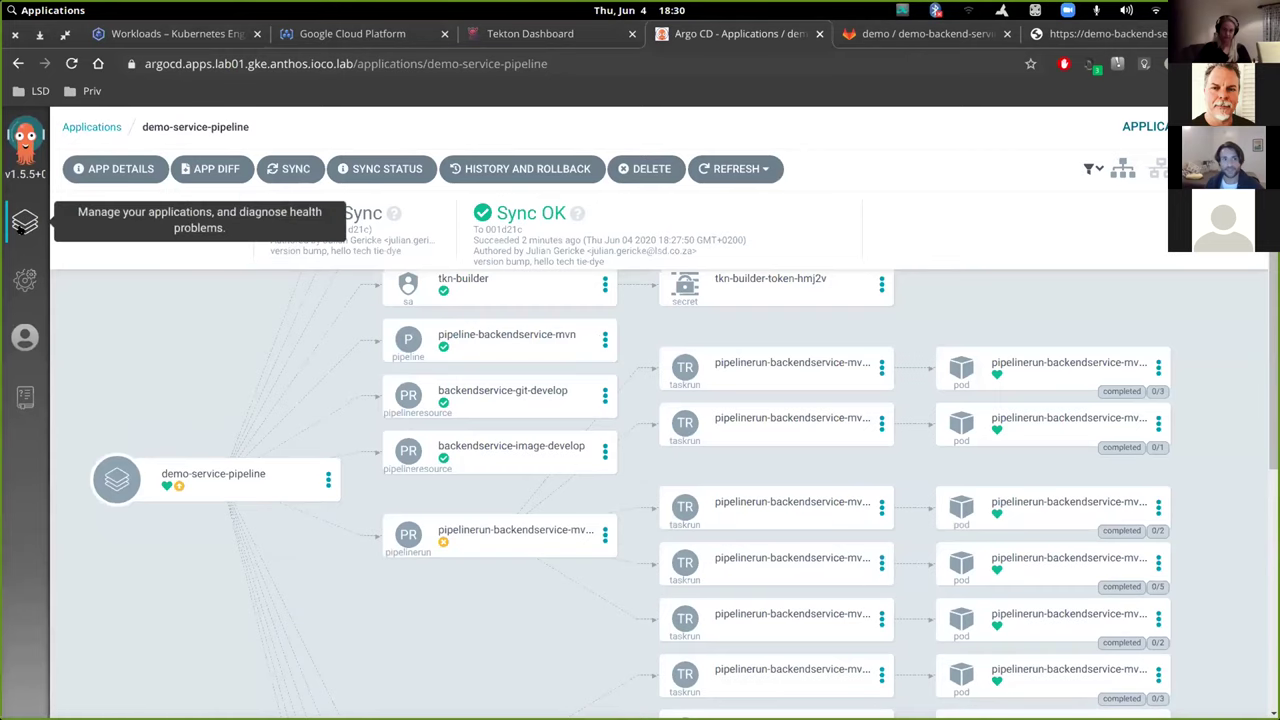
pyautogui.click(24, 224)
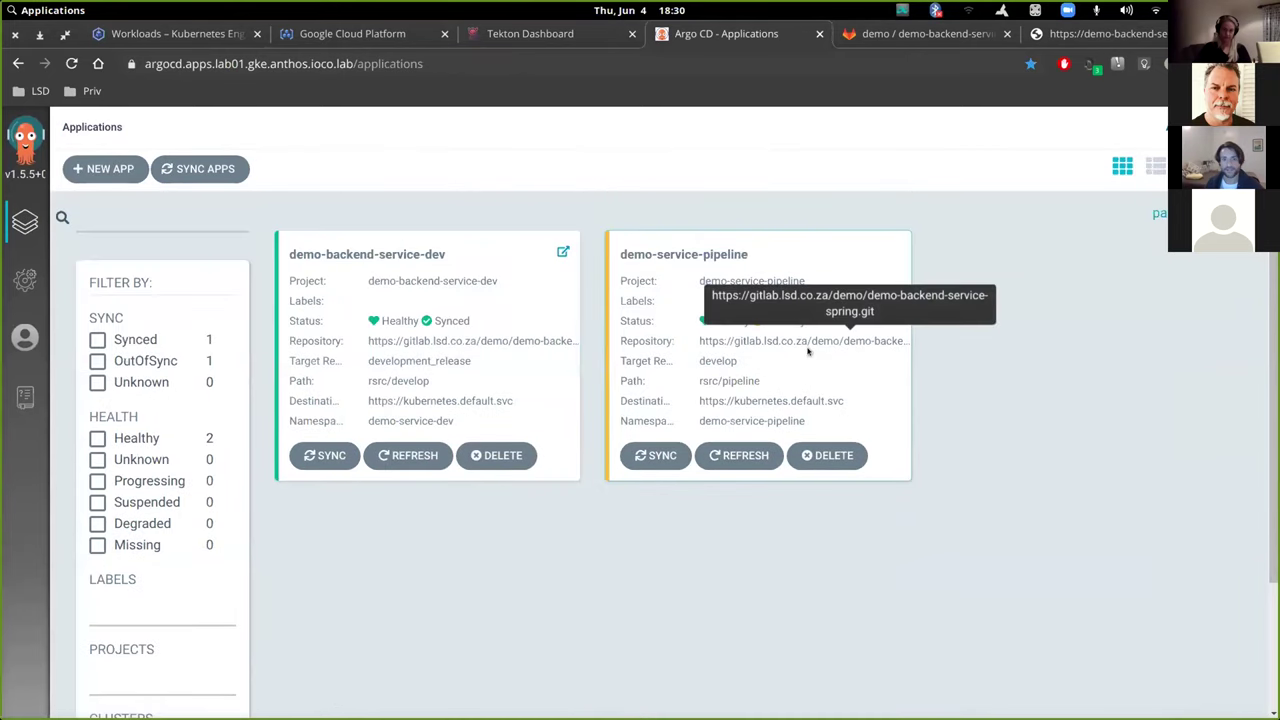
pyautogui.click(760, 350)
pyautogui.scroll(-2, 798, 502)
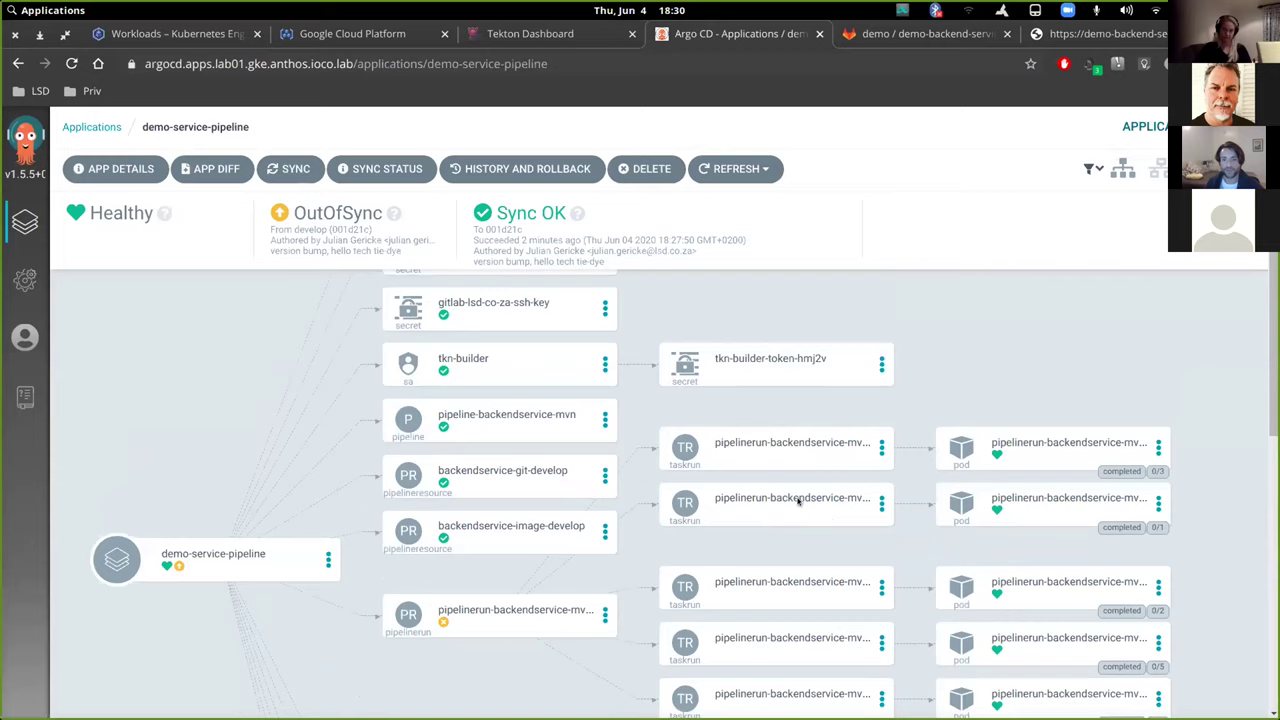
pyautogui.scroll(-3, 798, 502)
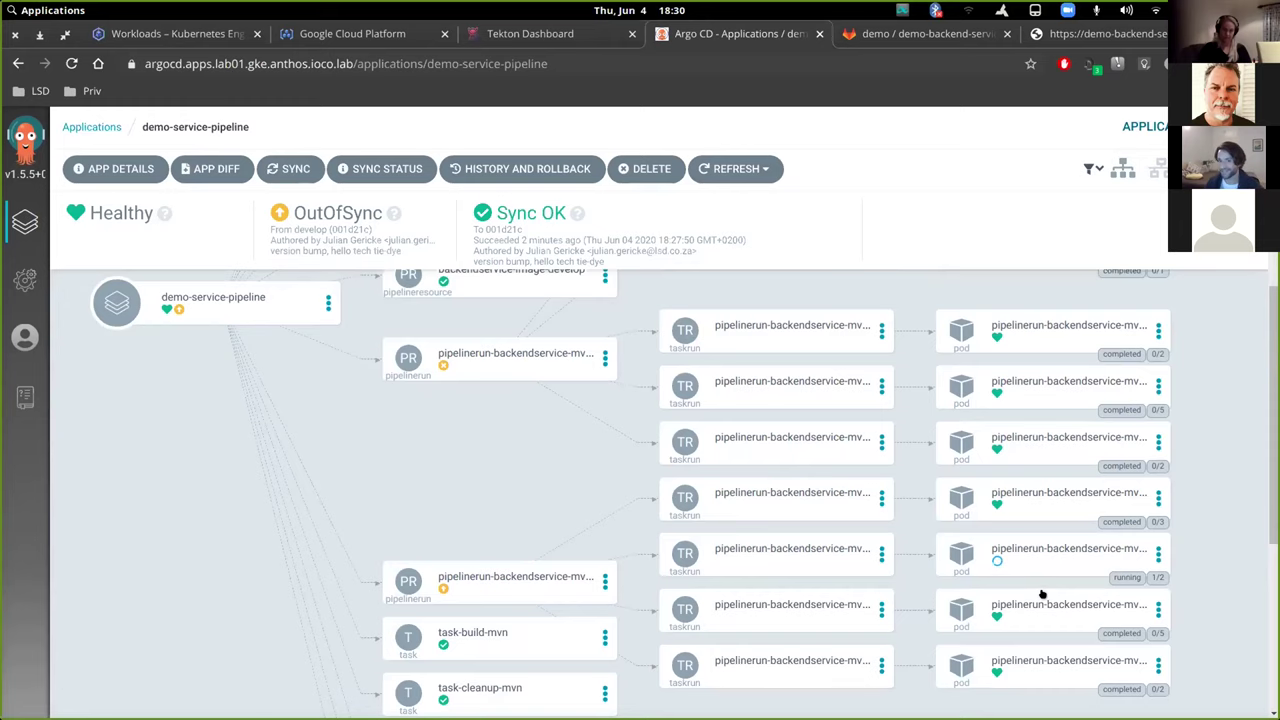
pyautogui.moveTo(1142, 597)
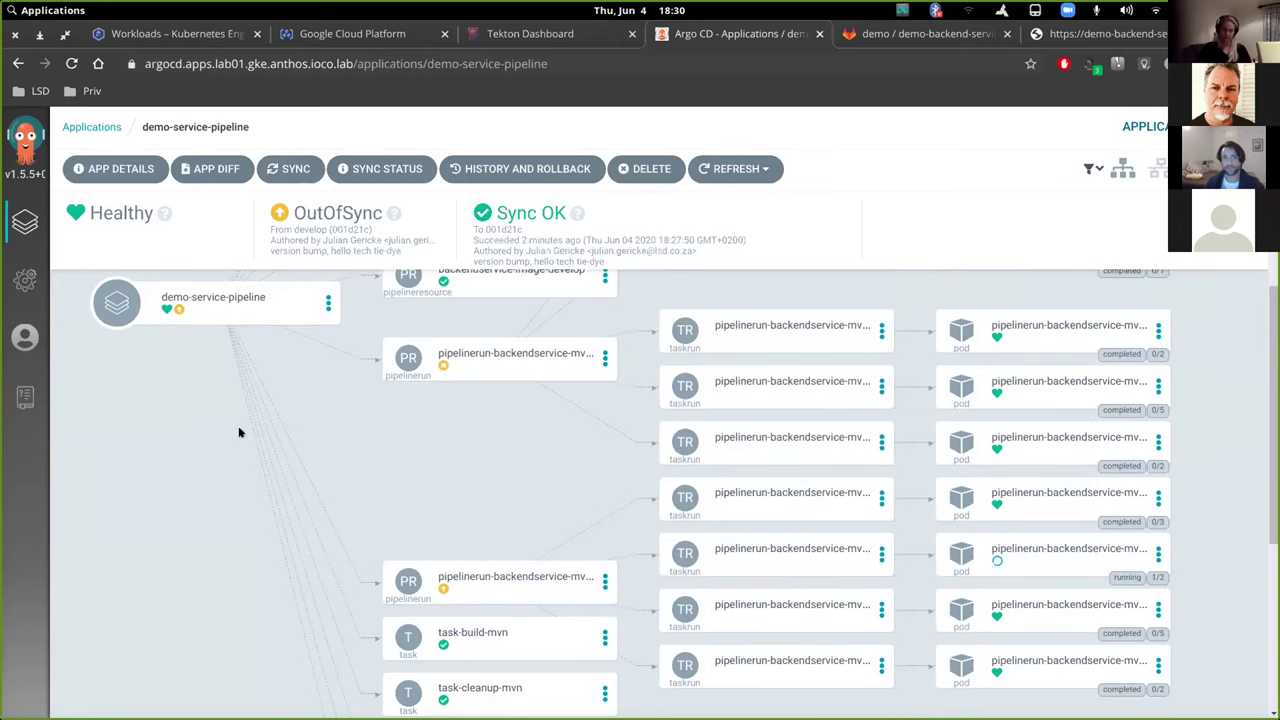
# - Return to the Argo CD applications overview and open the demo-backend-service-dev application's resource tree
pyautogui.click(20, 218)
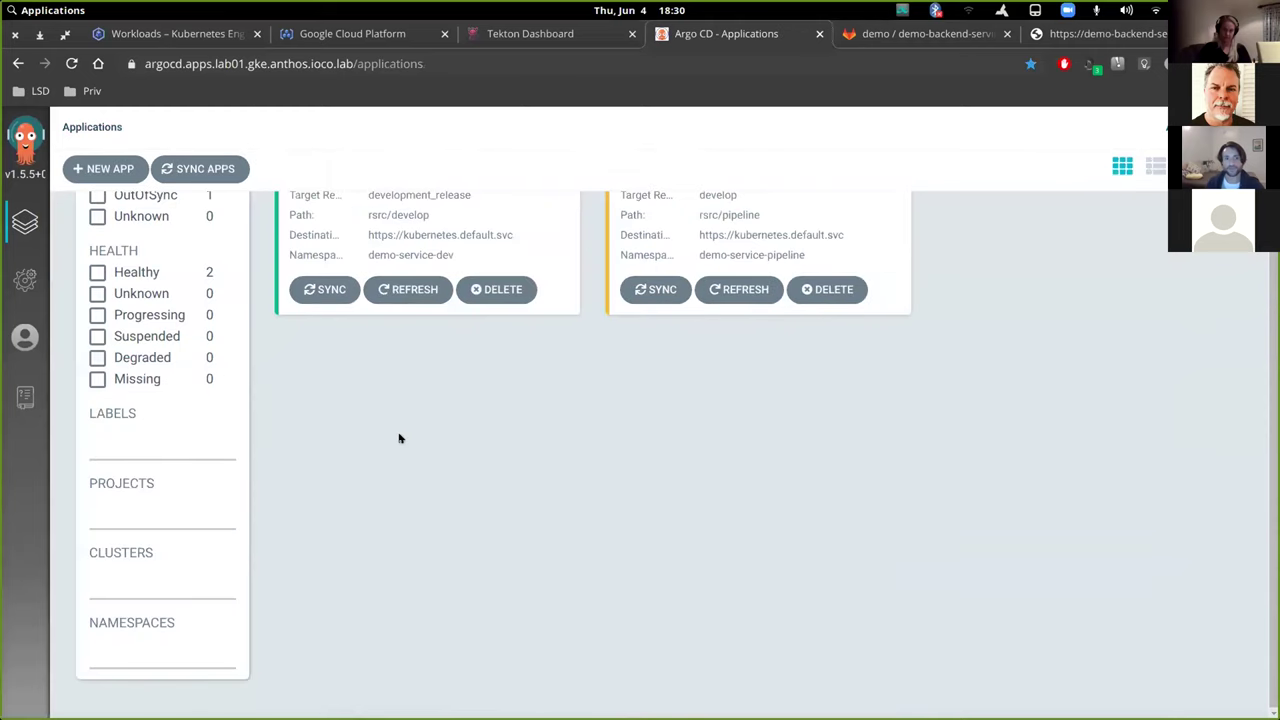
pyautogui.scroll(2, 410, 400)
pyautogui.click(351, 323)
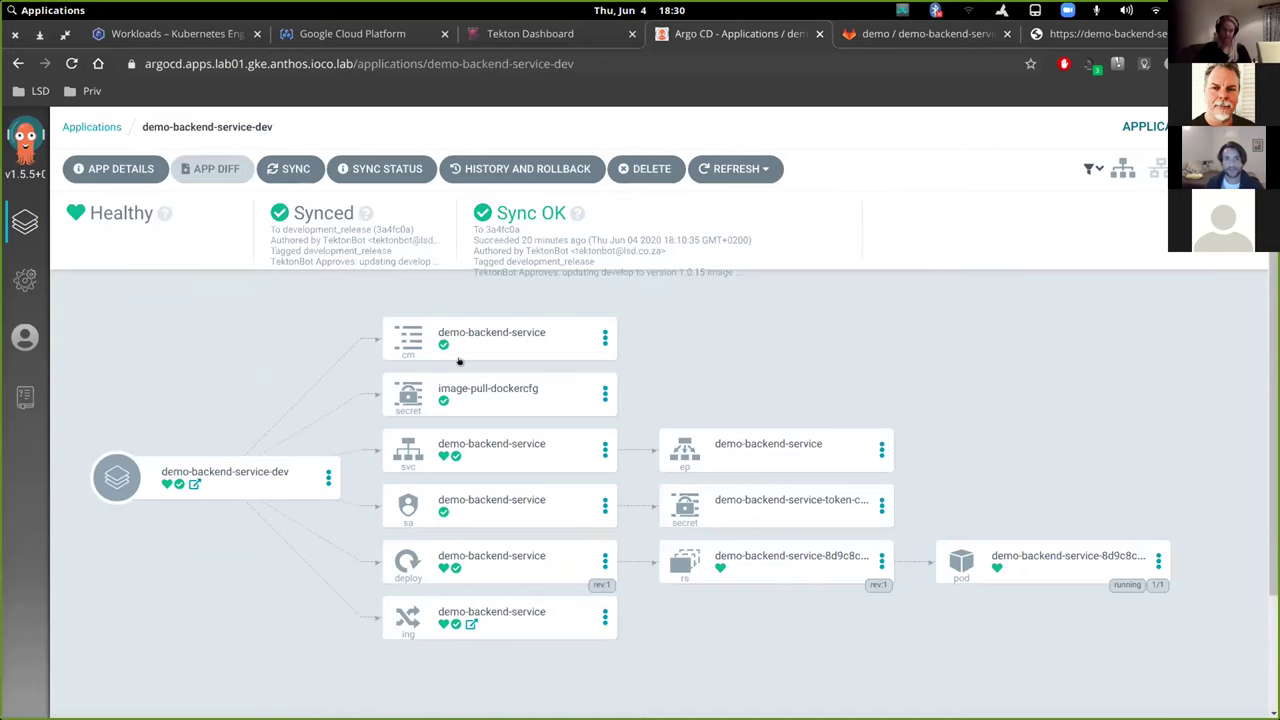
# - In the Tekton Dashboard, check the deploy task of the 1-0-16 pipeline run and show the container status of clean-mvn-artifacts
pyautogui.click(480, 40)
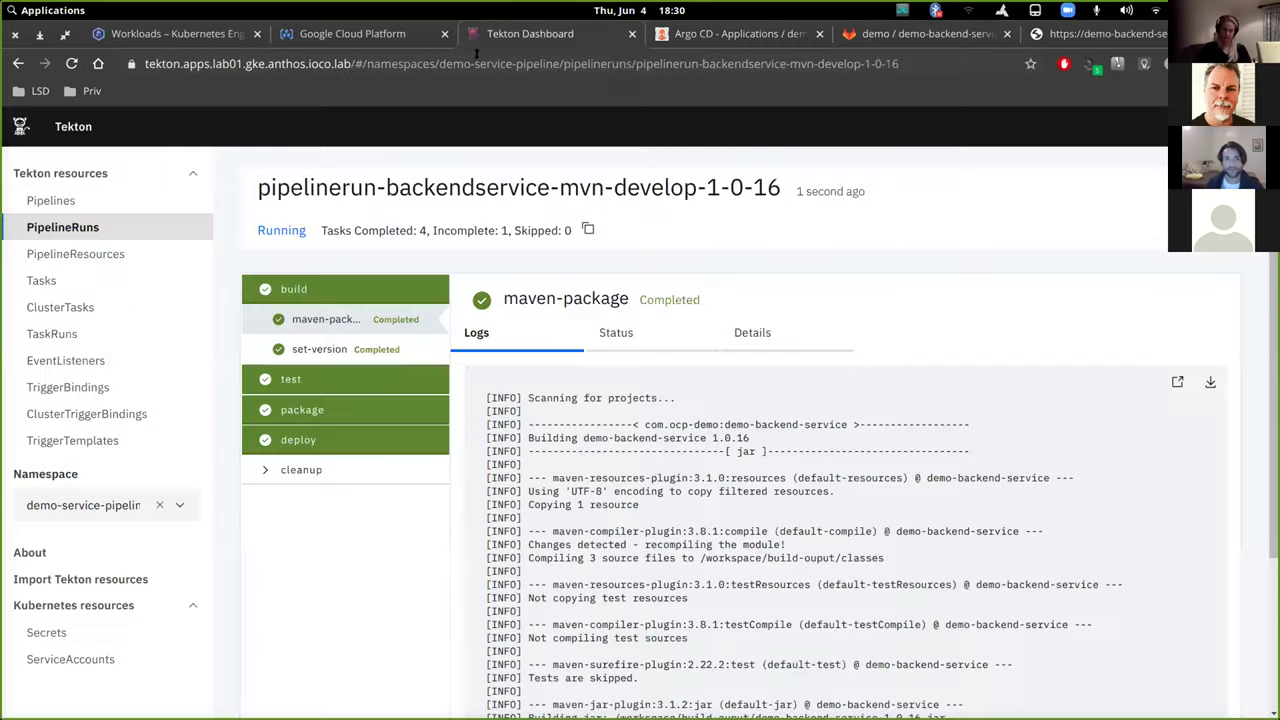
pyautogui.click(297, 440)
pyautogui.scroll(-2, 742, 550)
pyautogui.scroll(-4, 742, 552)
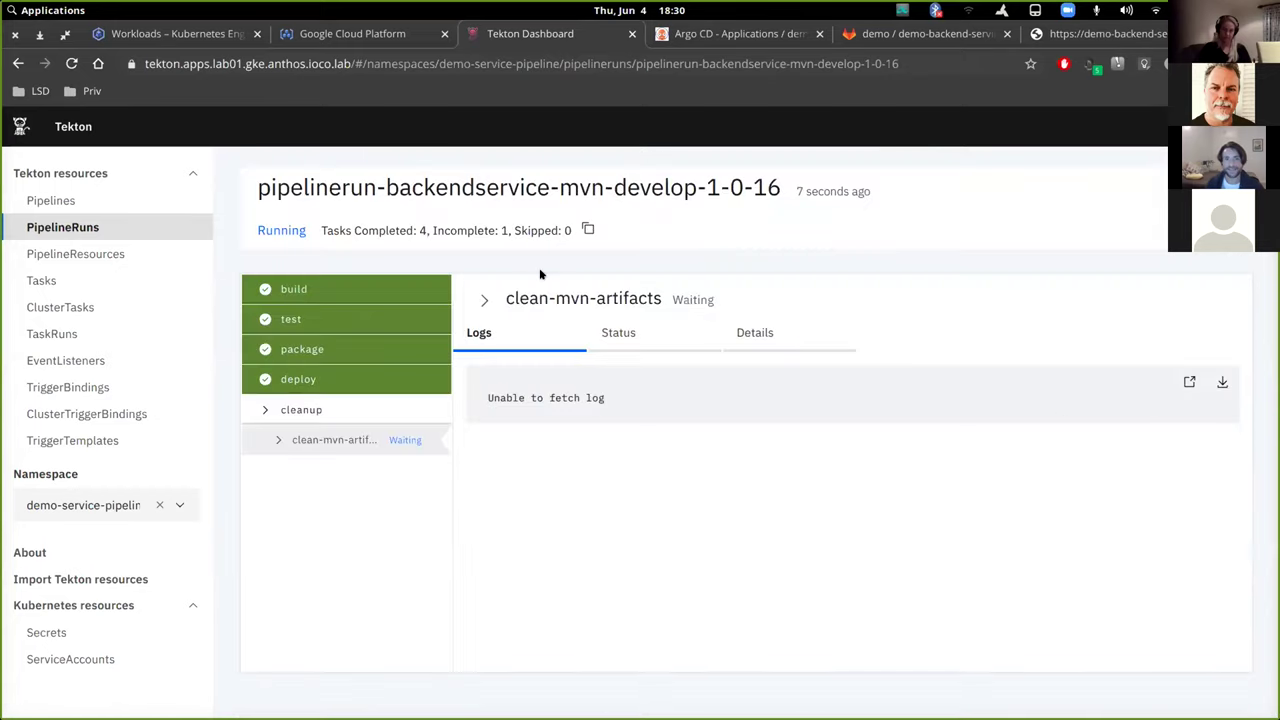
pyautogui.click(686, 332)
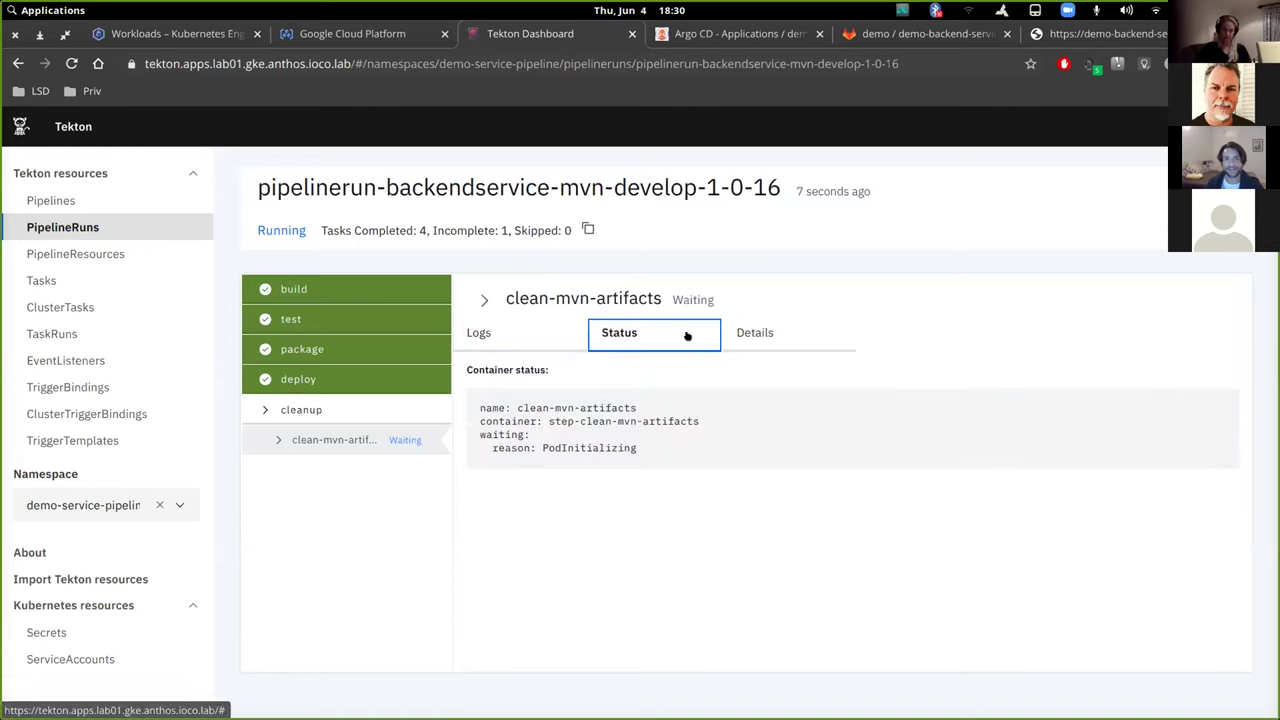
# - Check the Argo CD applications overview, and open the digest details of the 1.0.16 image in the reloaded Google Container Registry list
pyautogui.click(776, 34)
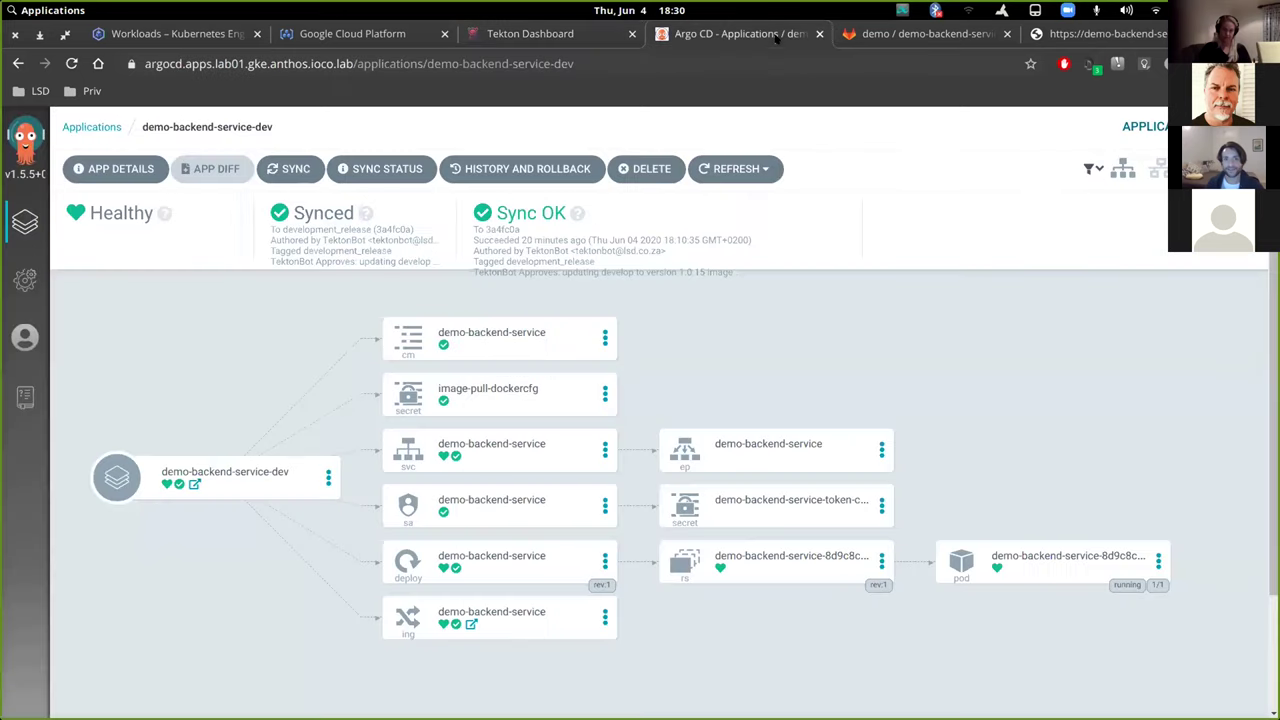
pyautogui.click(25, 228)
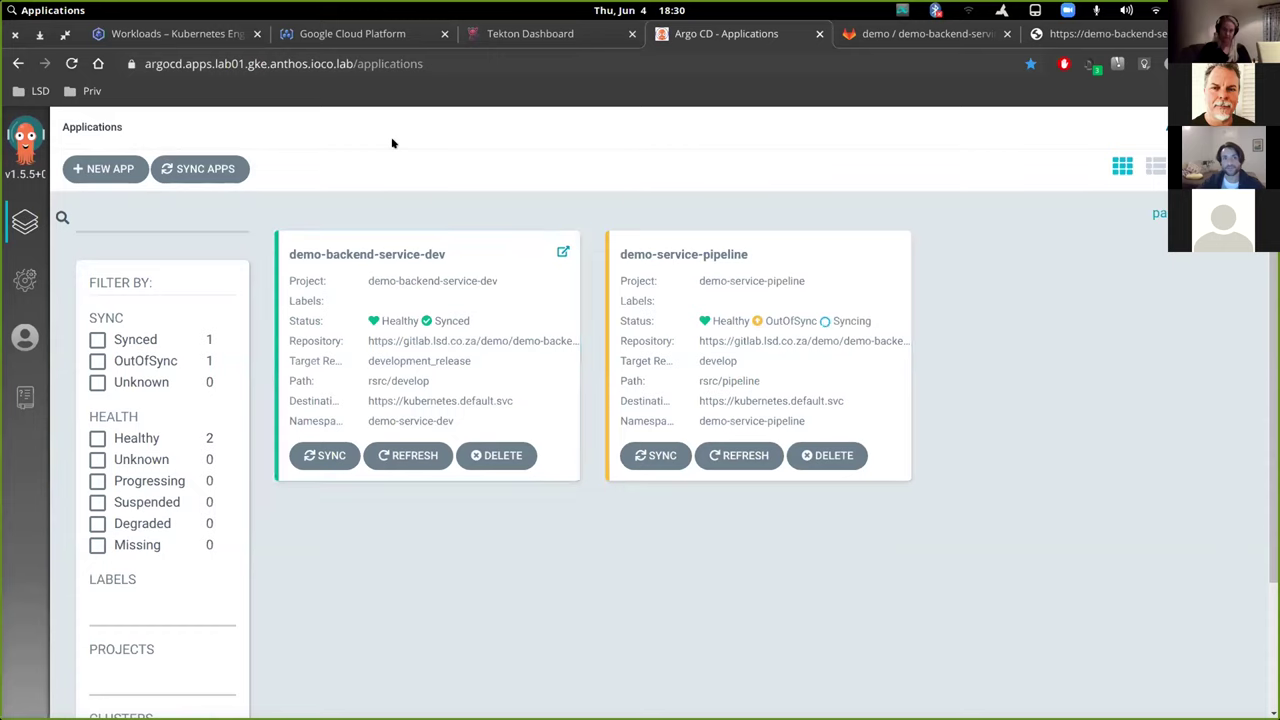
pyautogui.click(357, 40)
pyautogui.click(71, 63)
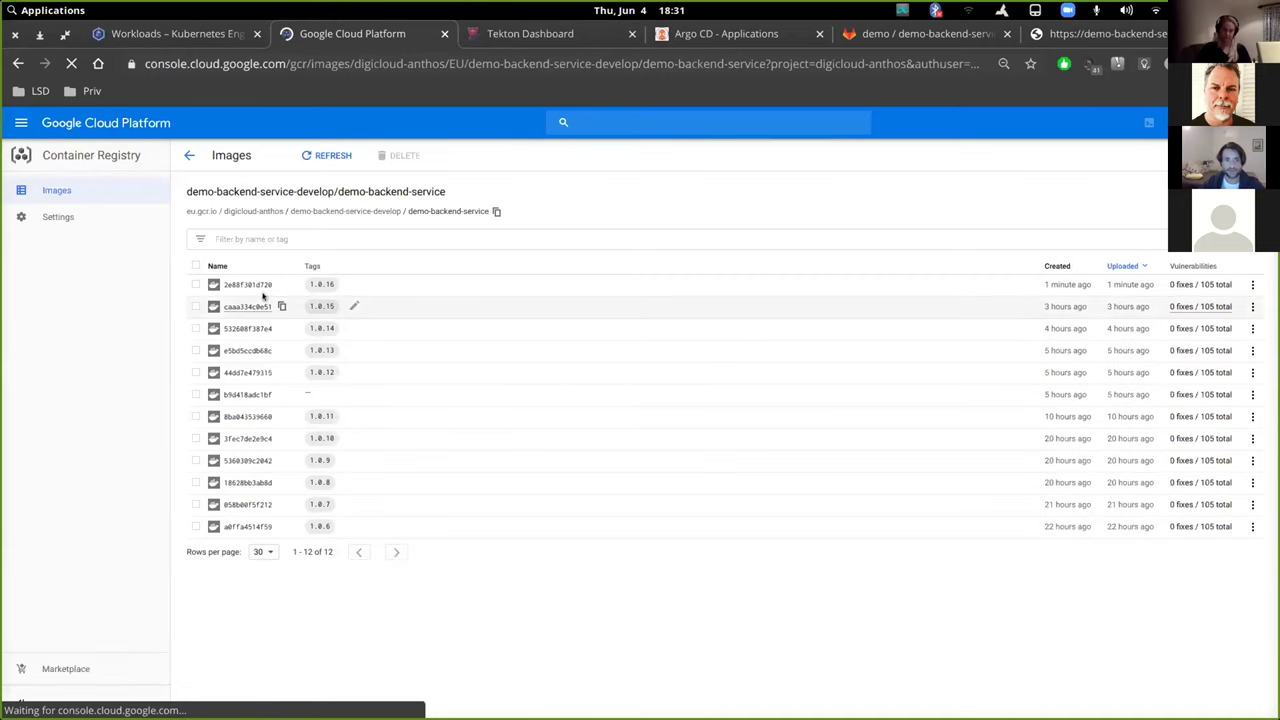
pyautogui.click(309, 277)
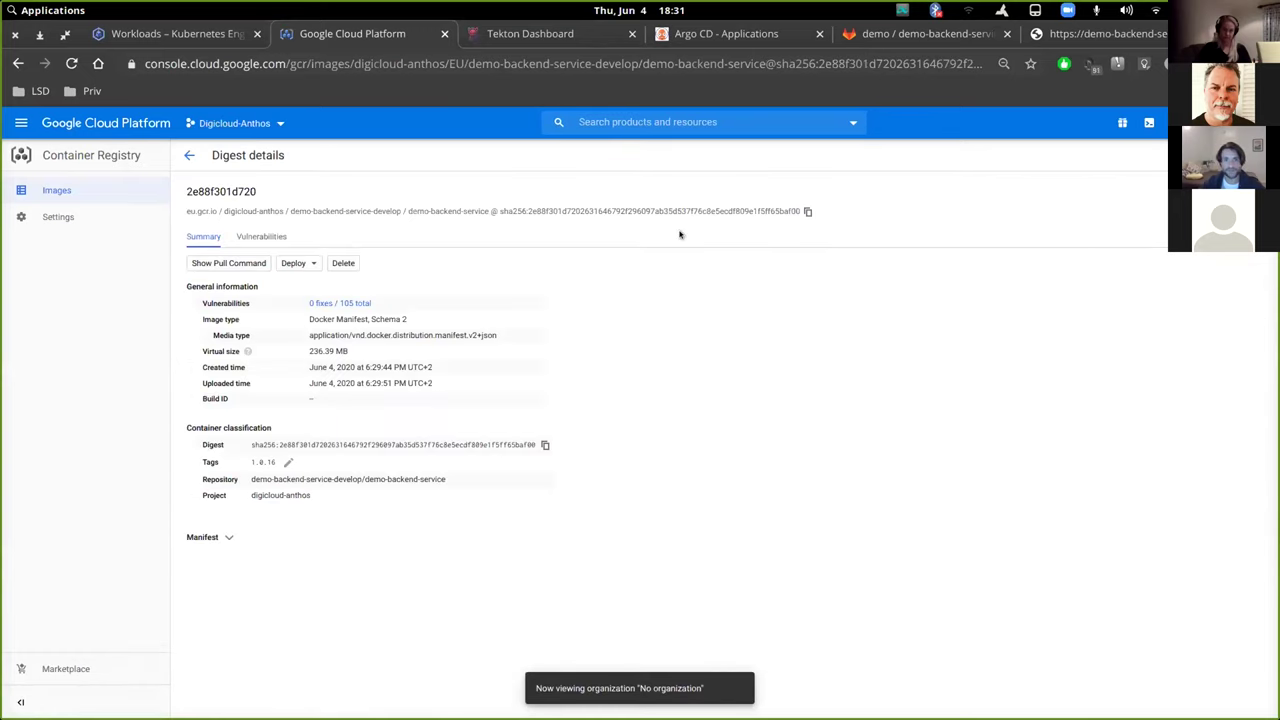
# - Check the 1-0-16 run in the Tekton Dashboard, and inspect the new and old pods of demo-backend-service-dev in Argo CD
pyautogui.click(484, 37)
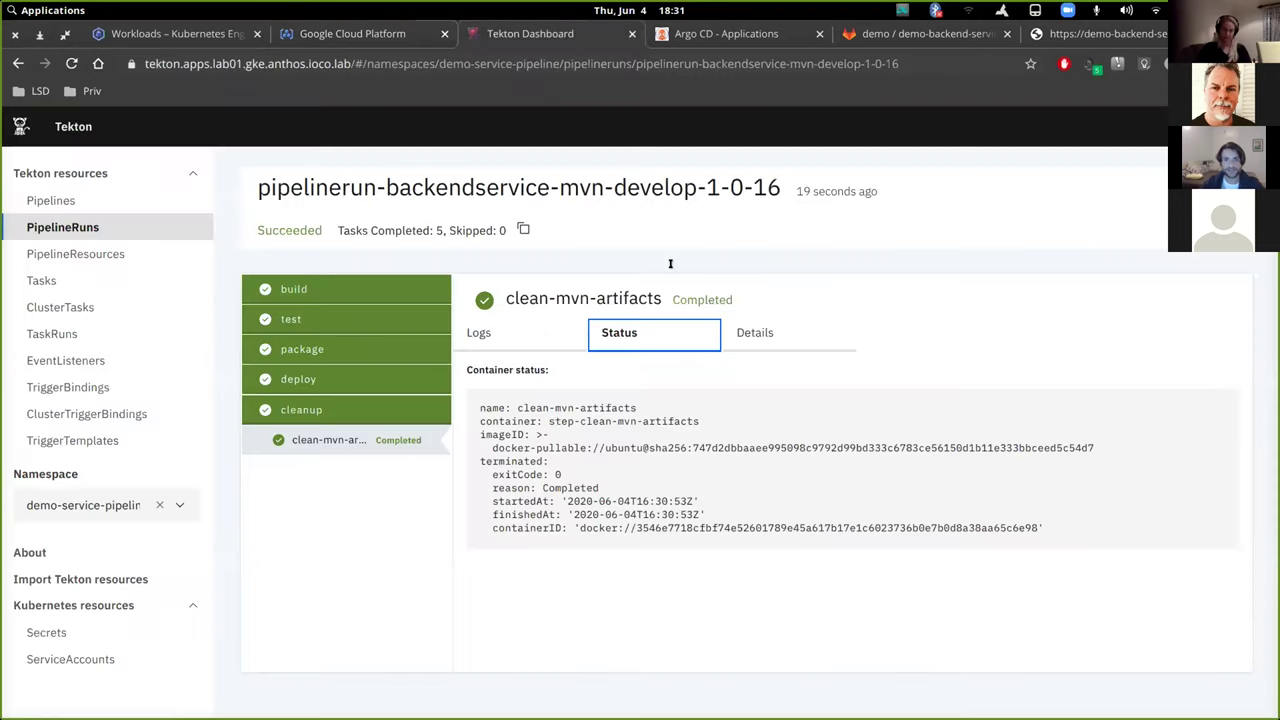
pyautogui.click(780, 36)
pyautogui.click(417, 304)
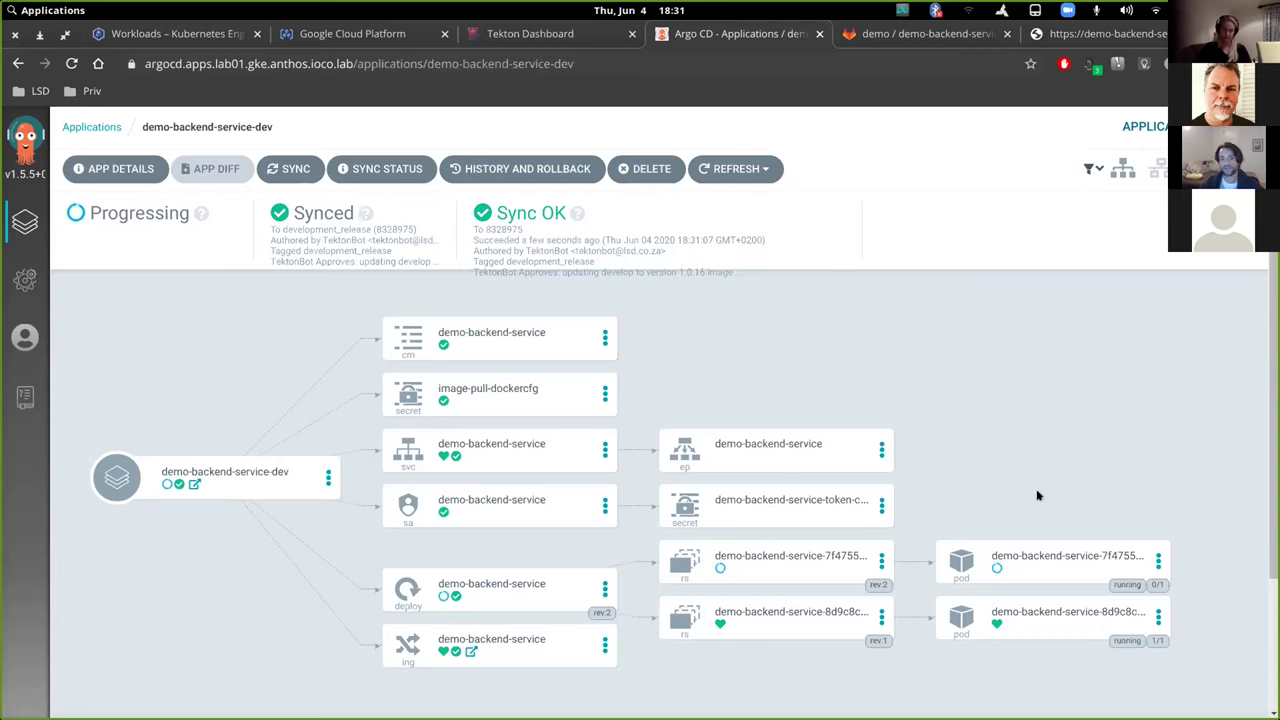
pyautogui.moveTo(1031, 552)
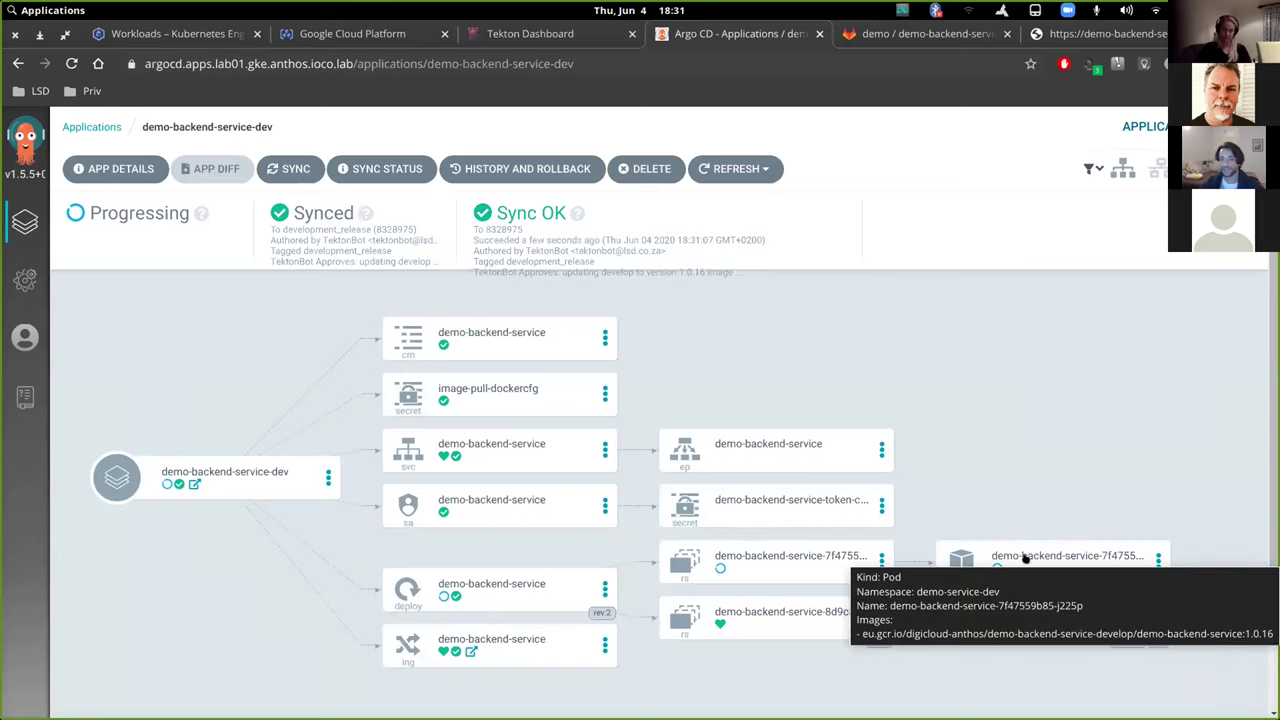
pyautogui.moveTo(522, 606)
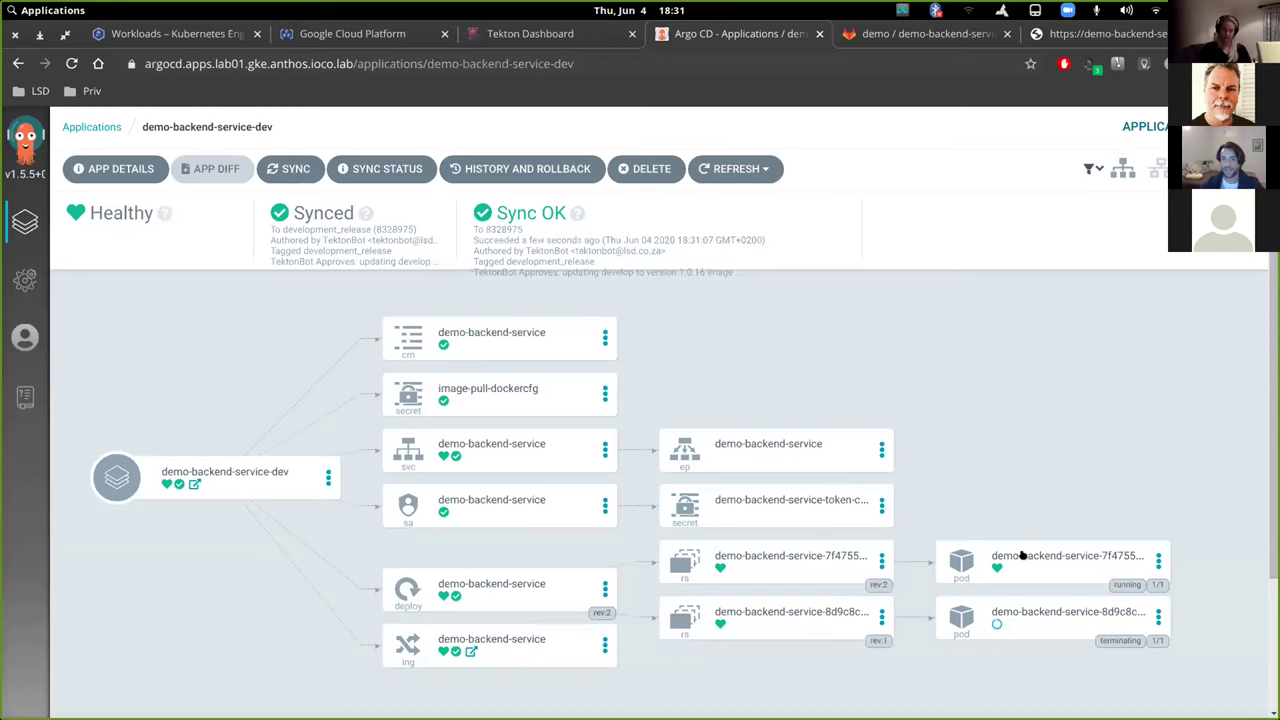
pyautogui.moveTo(1030, 605)
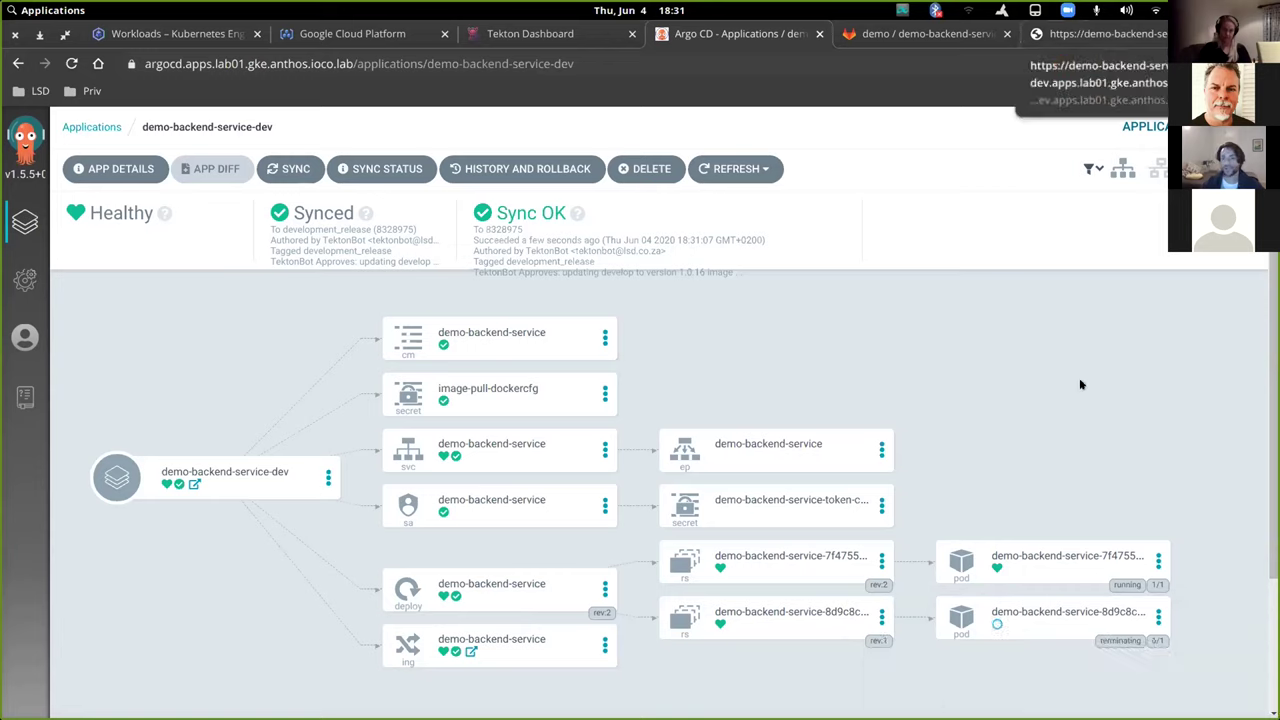
# - Reload the deployed demo-backend-service /info page and highlight its buildVersion value
pyautogui.click(1107, 35)
pyautogui.press('F5')
pyautogui.doubleClick(387, 118)
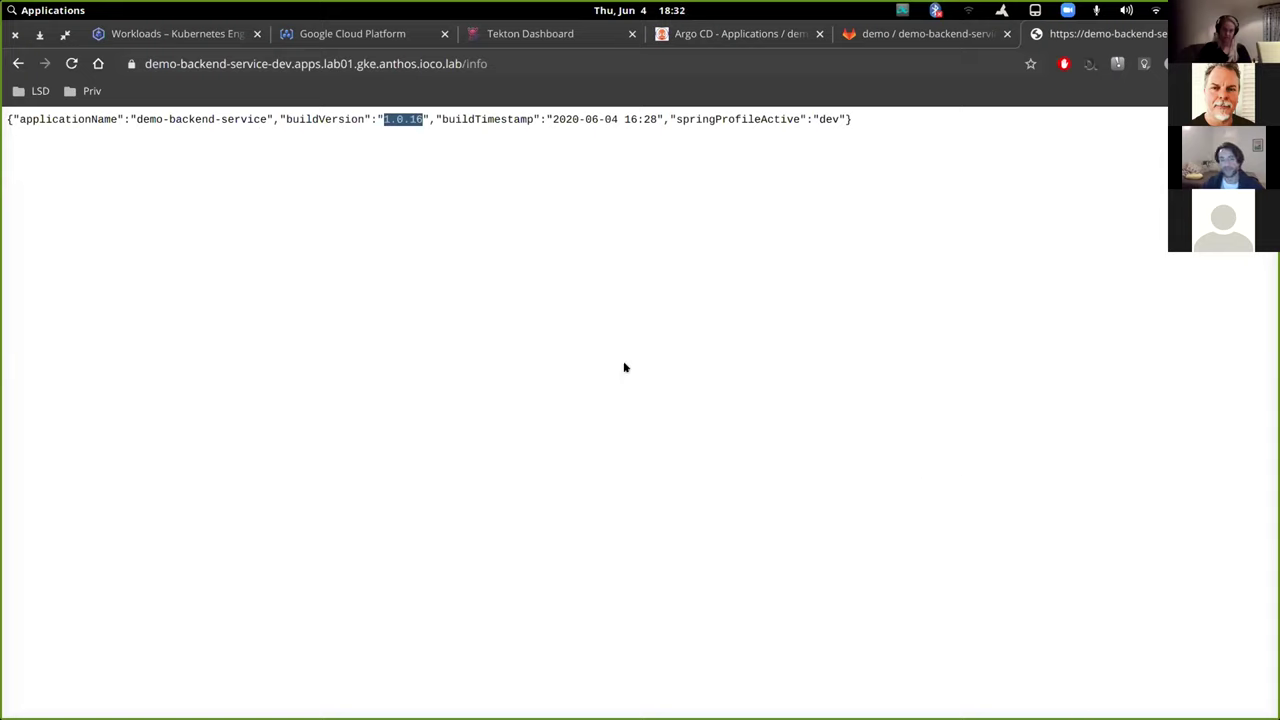
pyautogui.click(731, 236)
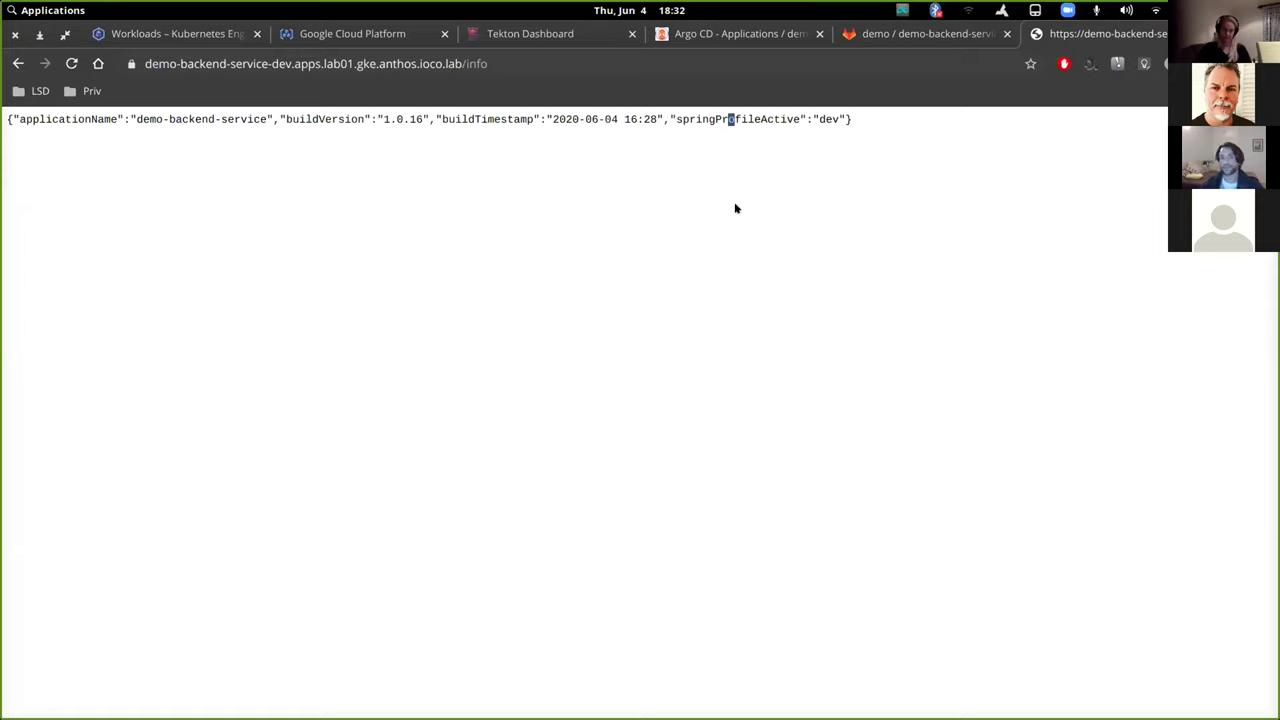
pyautogui.click(1012, 510)
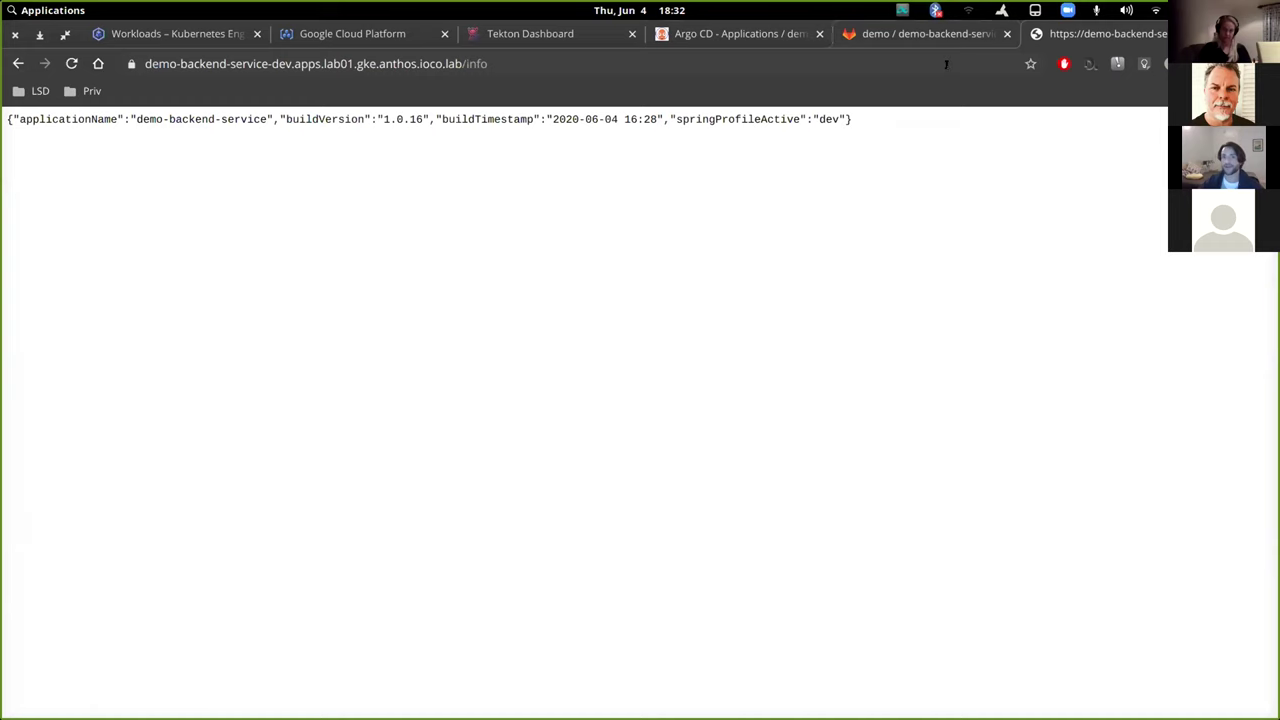
# - Switch the demo-backend-service-spring repository in GitLab to the development_release tag and look through its files and README
pyautogui.click(935, 34)
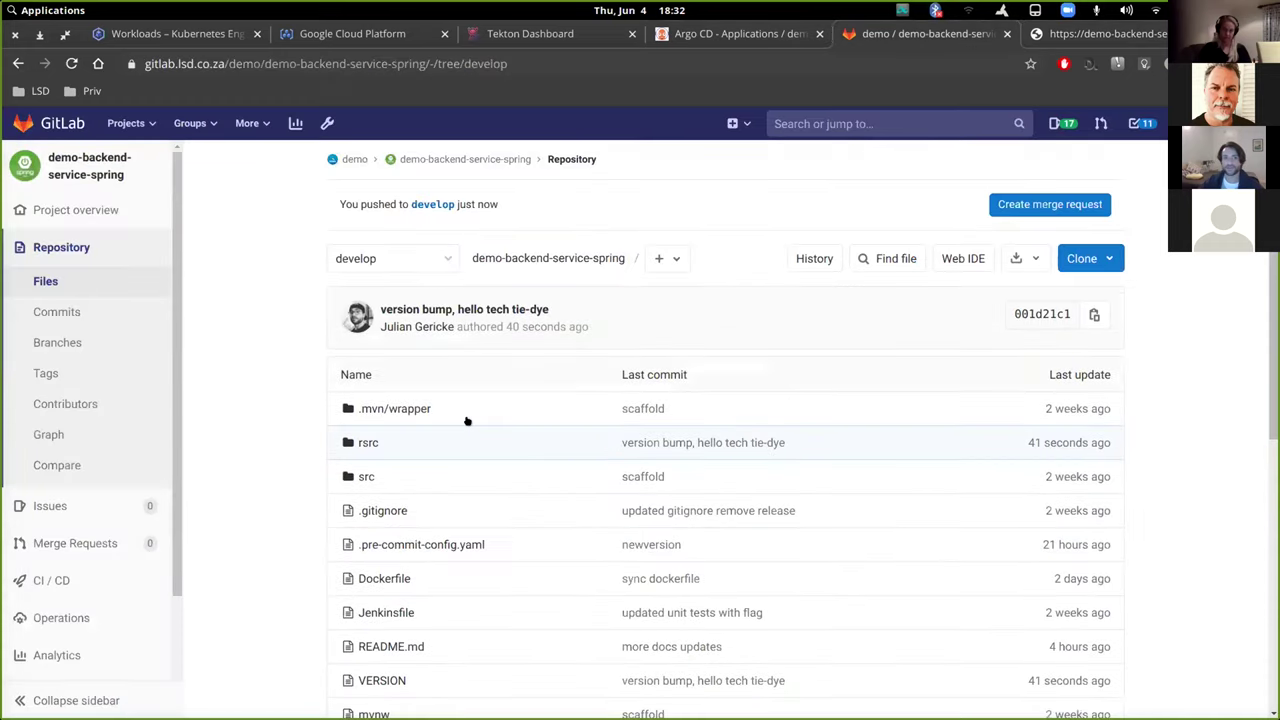
pyautogui.click(398, 266)
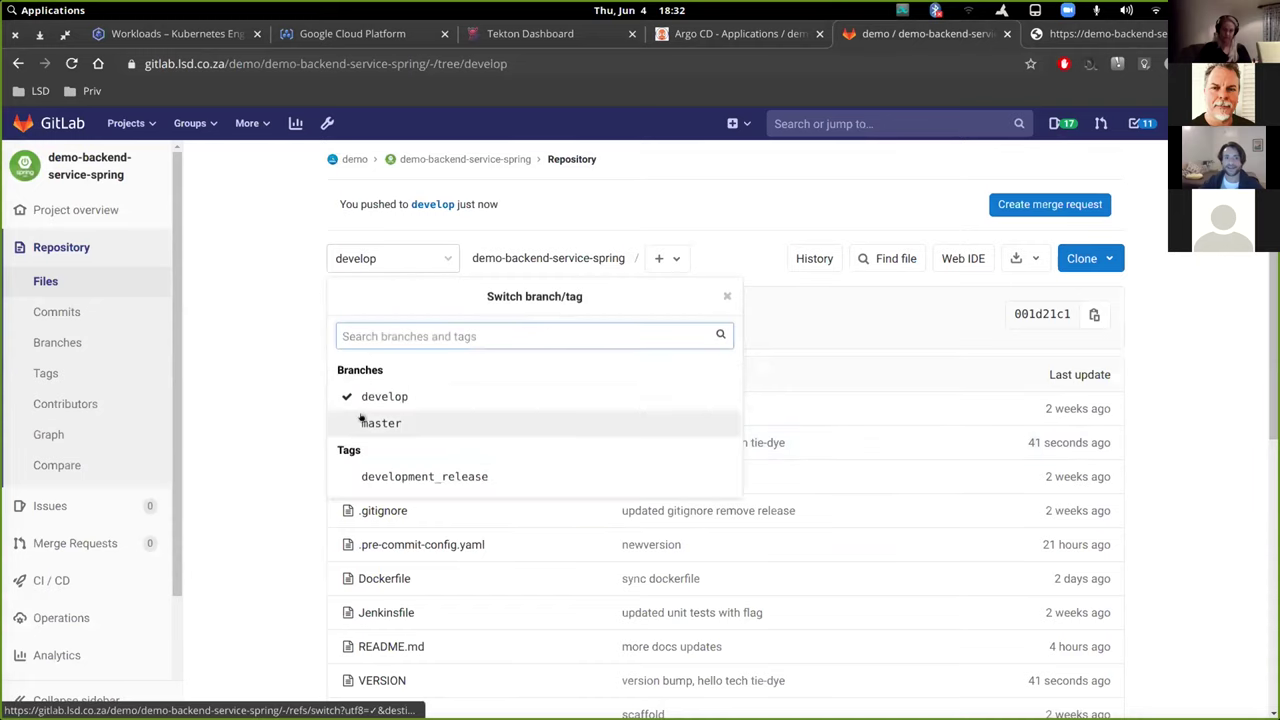
pyautogui.click(432, 477)
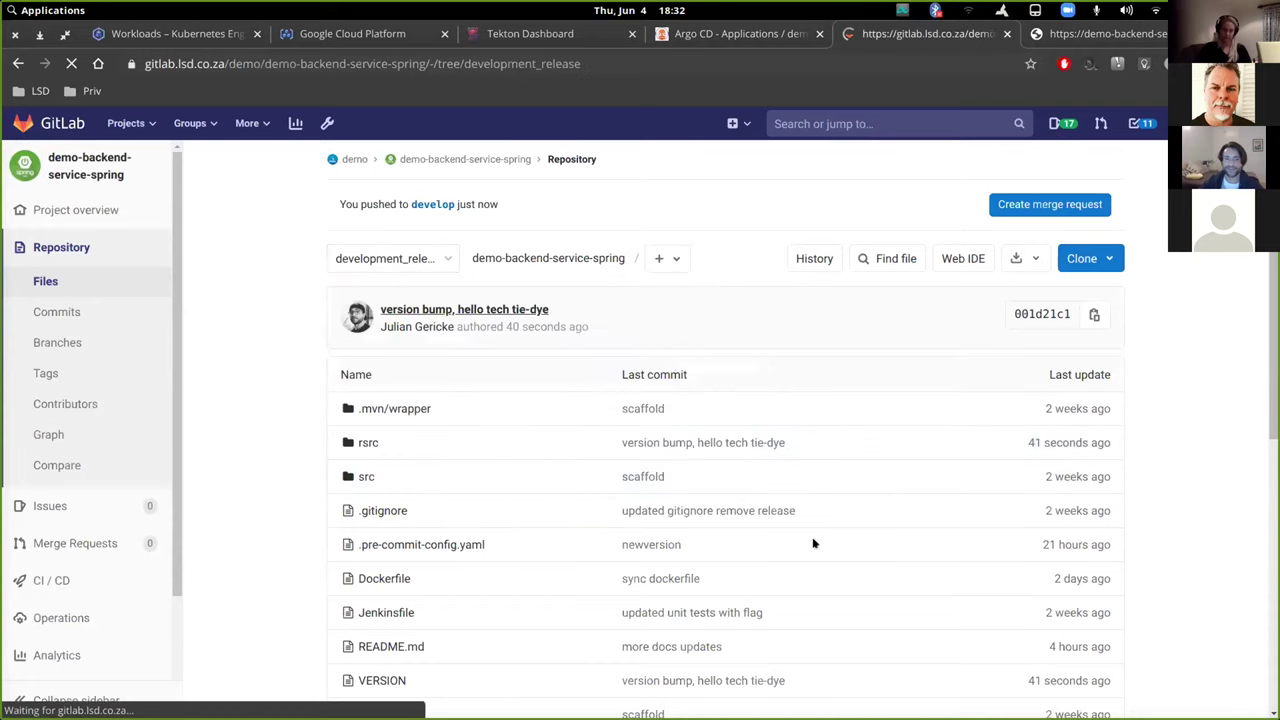
pyautogui.scroll(-4, 851, 466)
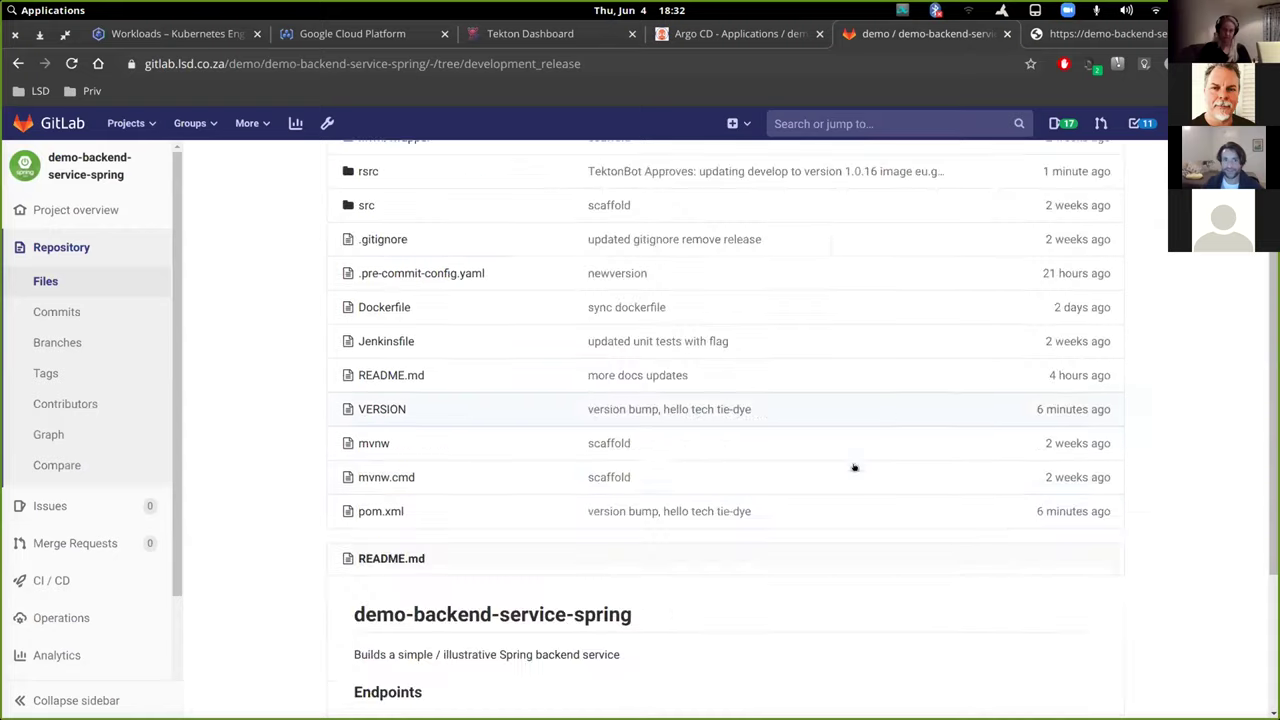
pyautogui.scroll(-3, 854, 467)
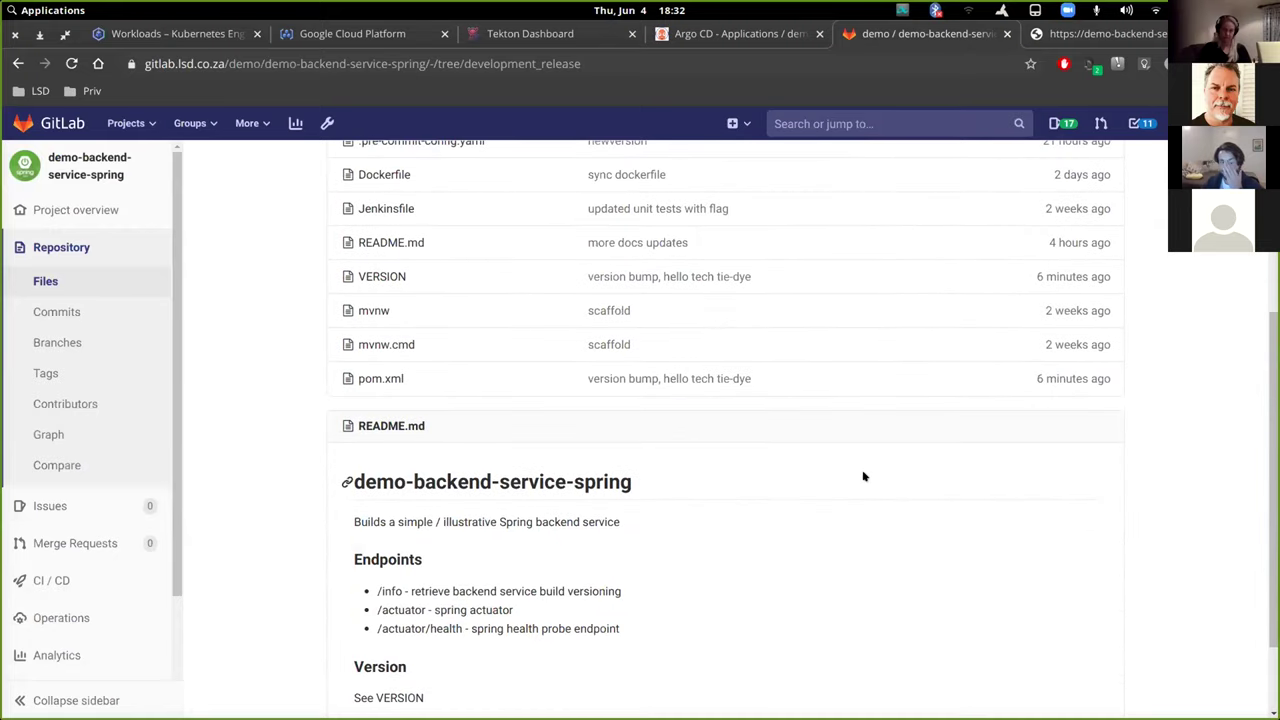
pyautogui.scroll(5, 740, 592)
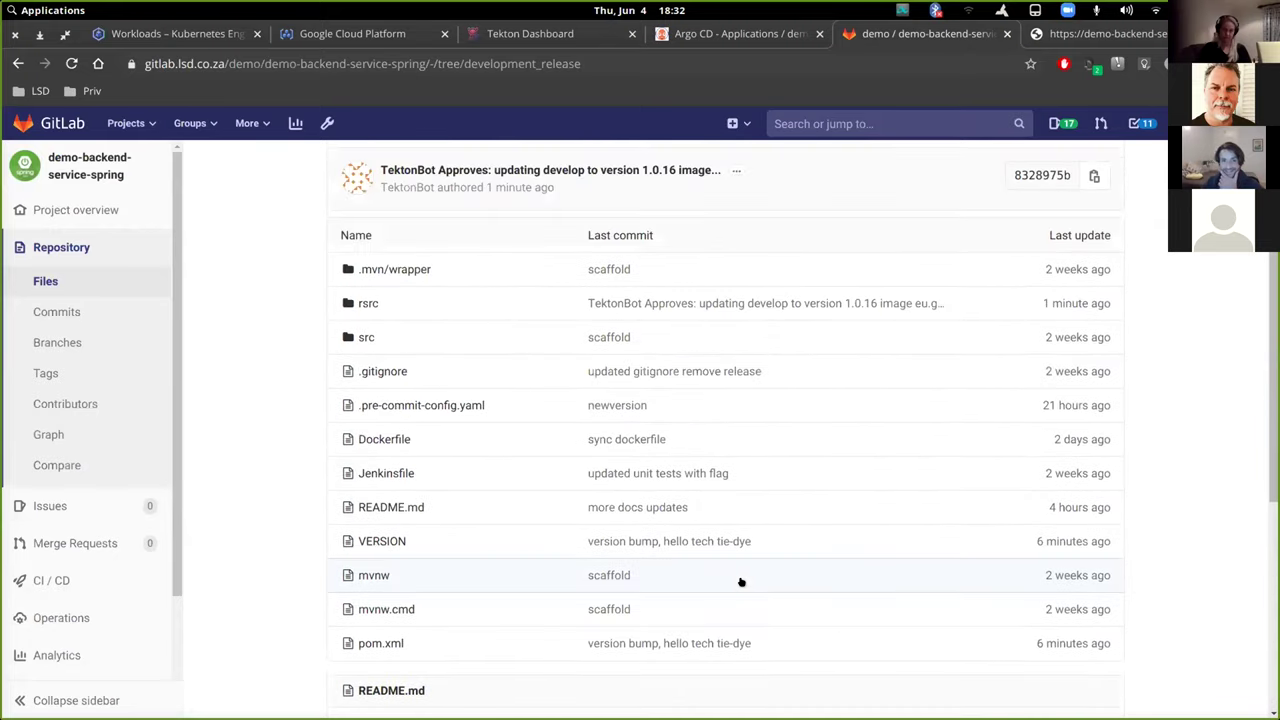
pyautogui.scroll(1, 708, 295)
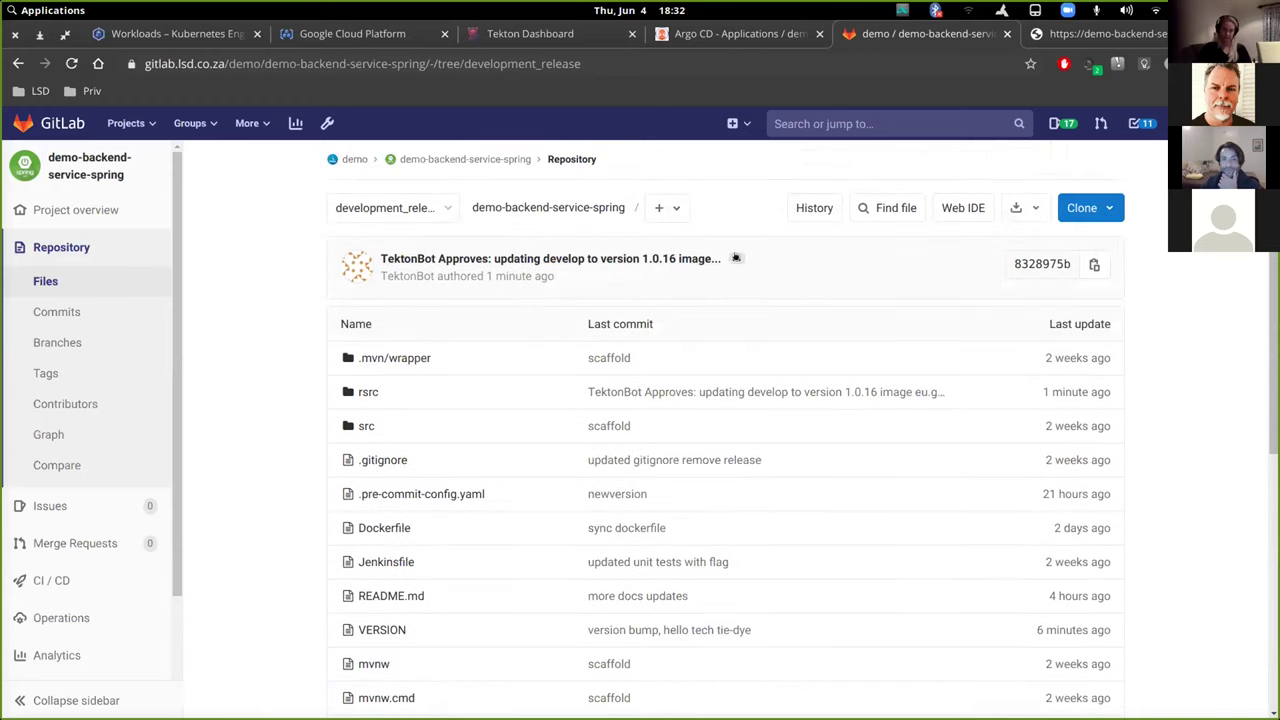
# - Expand the TektonBot commit's full message and highlight the original commit text and source commit hash at its end
pyautogui.click(736, 258)
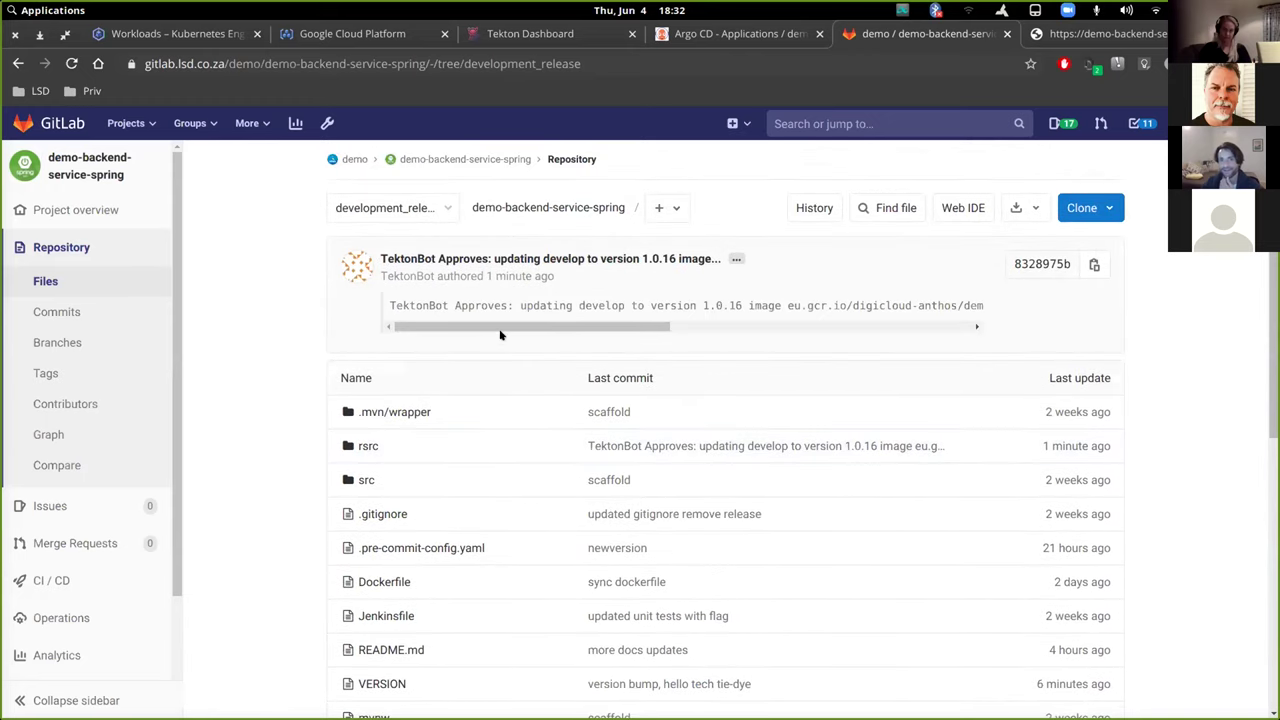
pyautogui.hscroll(2, 446, 326)
pyautogui.hscroll(5, 830, 336)
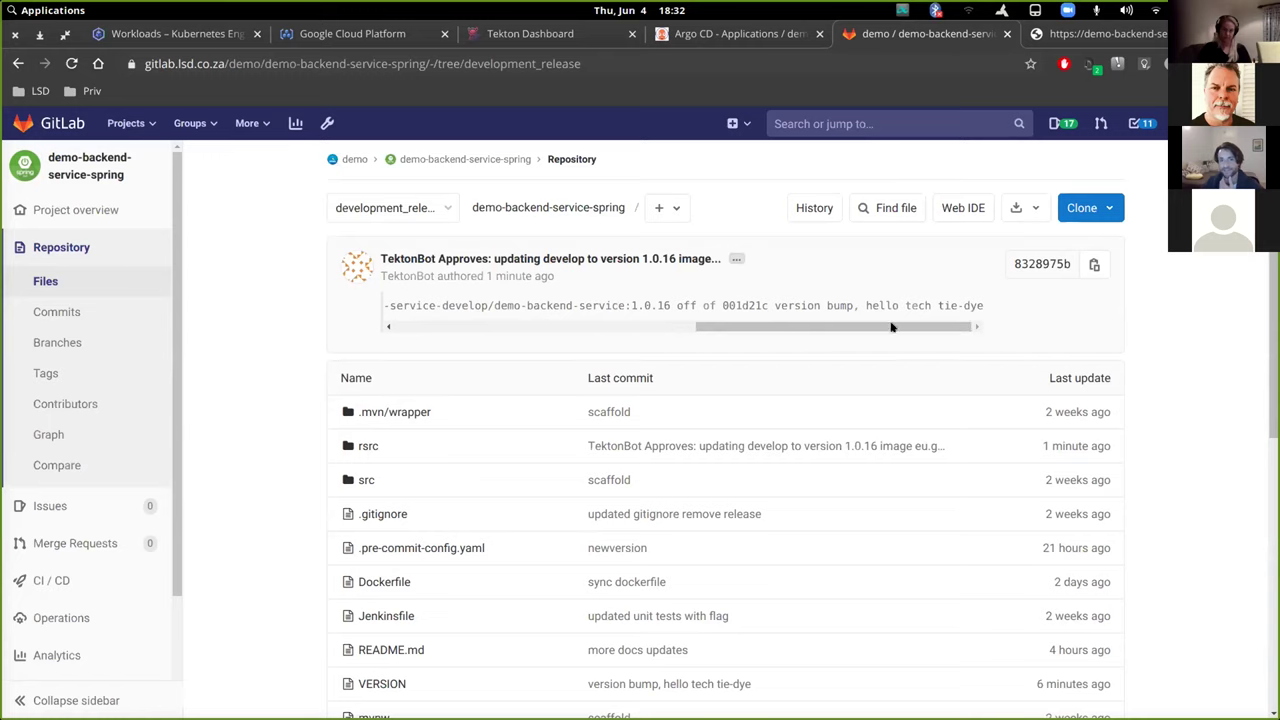
pyautogui.moveTo(892, 327); pyautogui.dragTo(926, 323)
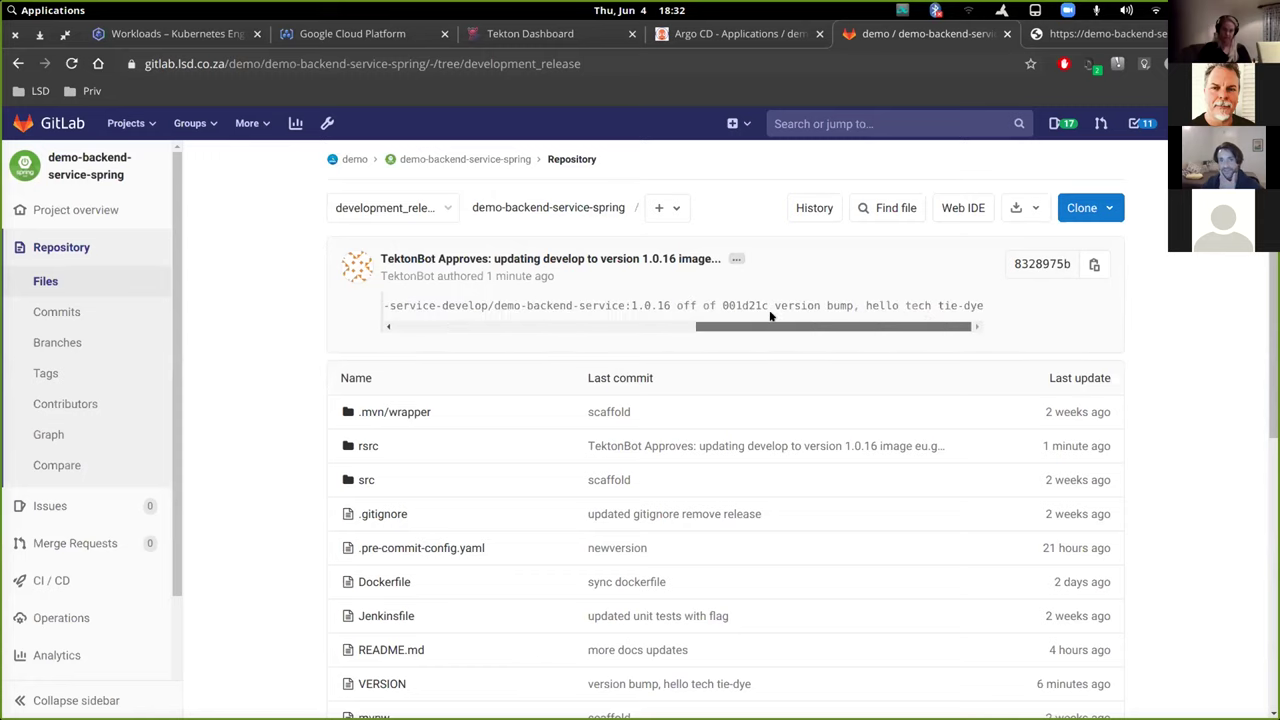
pyautogui.moveTo(774, 305); pyautogui.dragTo(994, 297)
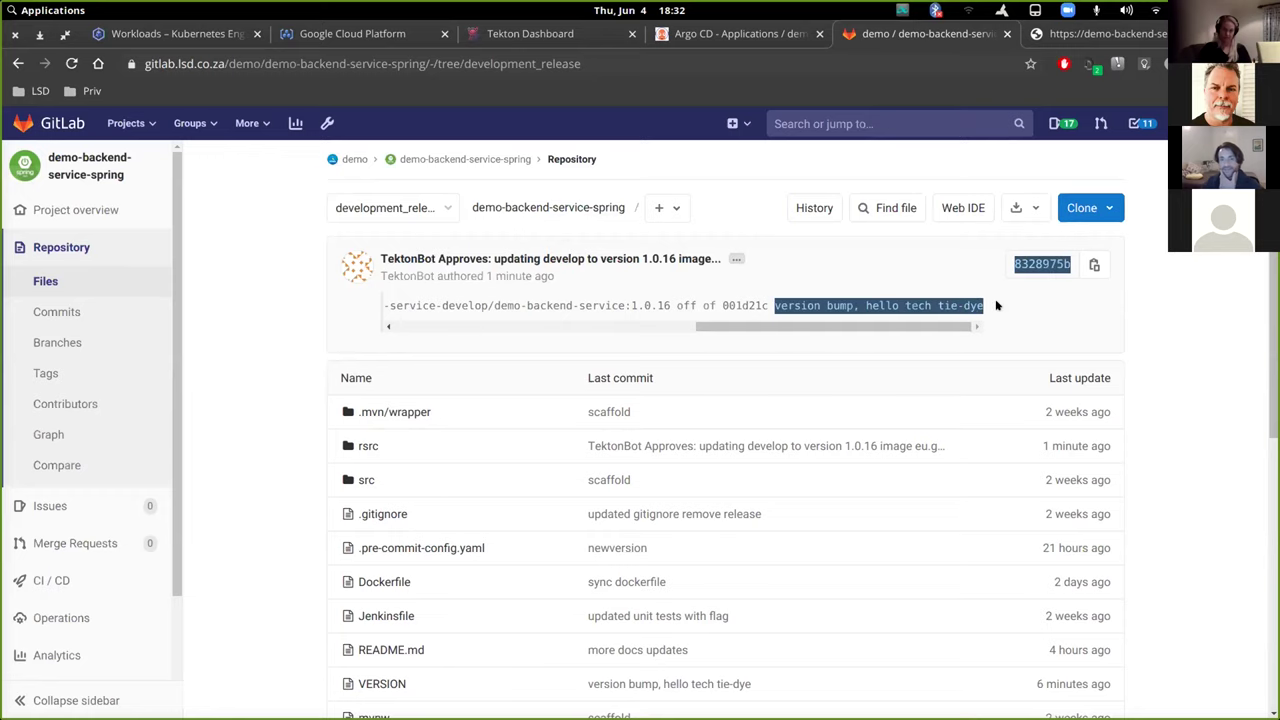
pyautogui.moveTo(757, 306); pyautogui.dragTo(750, 310)
pyautogui.doubleClick(743, 305)
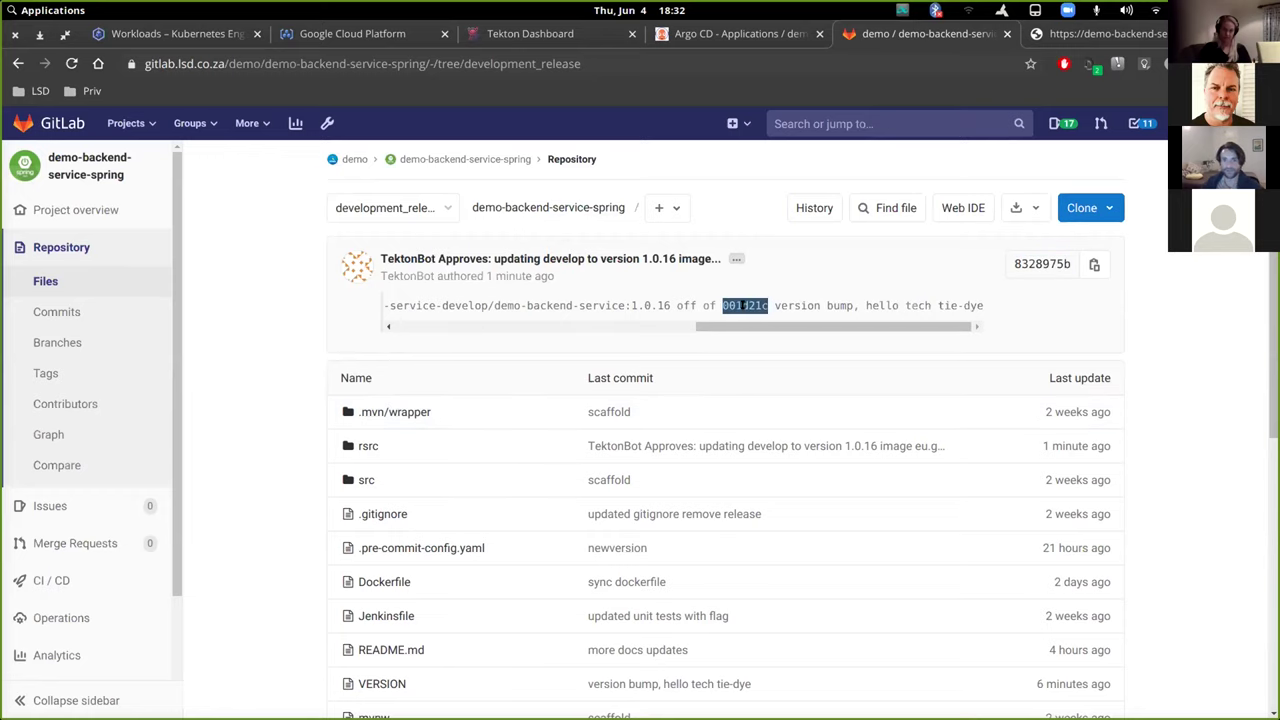
pyautogui.scroll(-2, 677, 531)
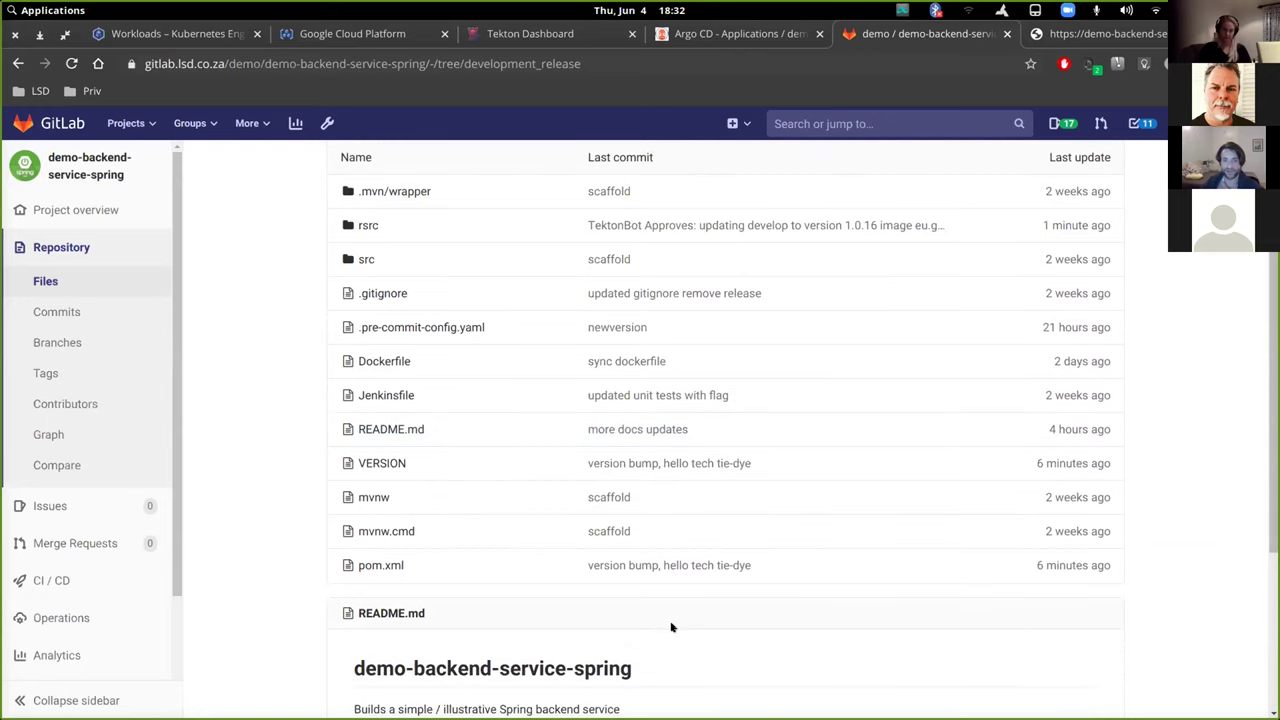
pyautogui.scroll(2, 560, 430)
pyautogui.scroll(1, 714, 337)
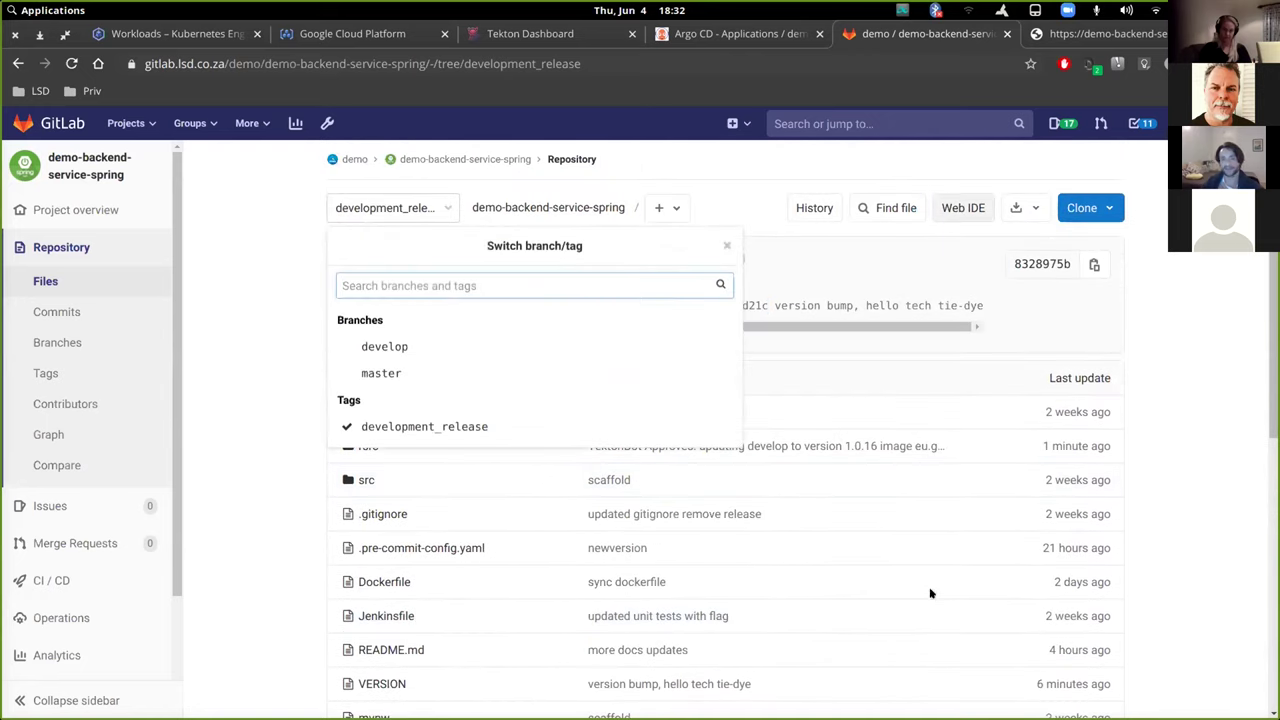
pyautogui.click(1158, 418)
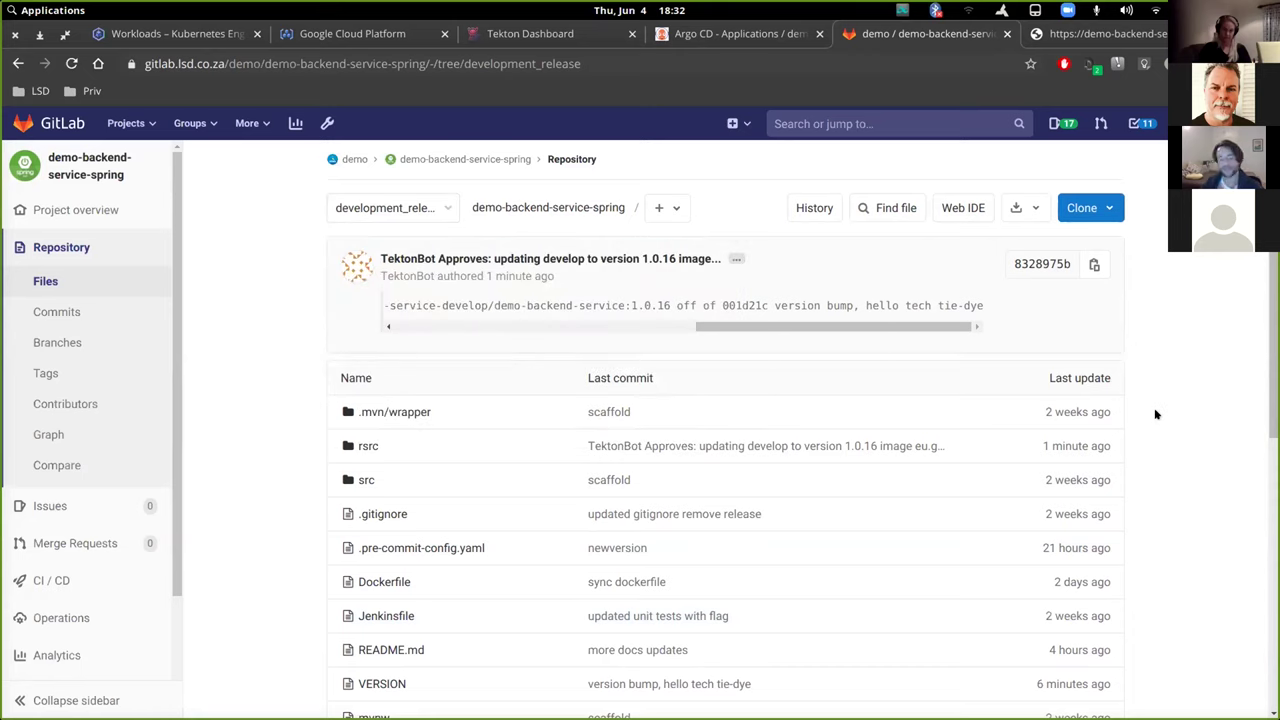